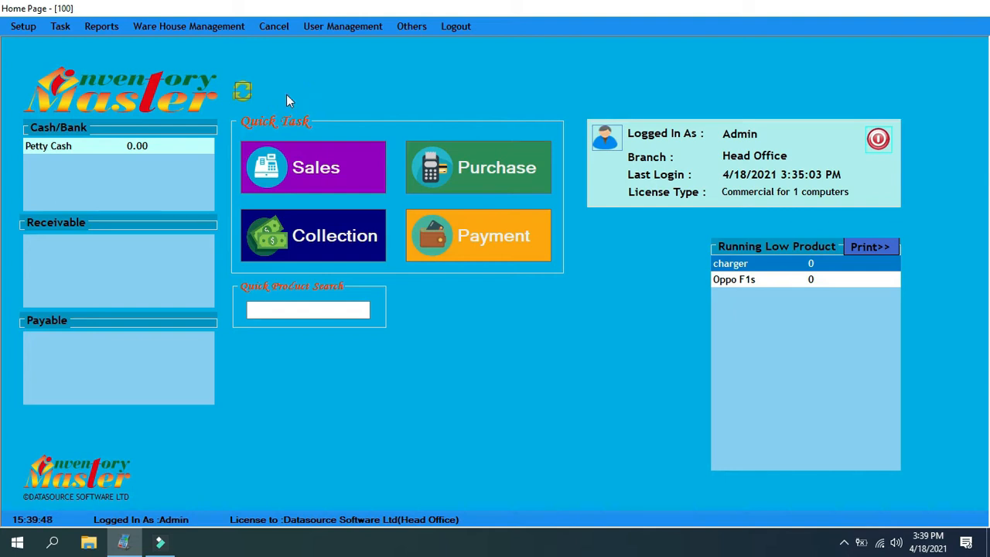
{"action": "left_click", "coordinate": [60, 31]}
{"action": "mouse_move", "coordinate": [87, 126]}
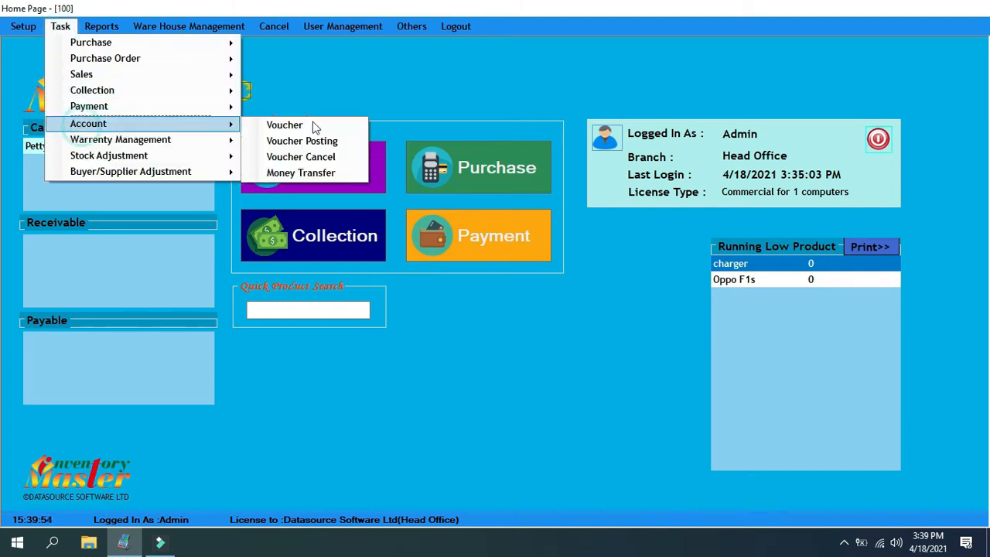
{"action": "left_click", "coordinate": [310, 127]}
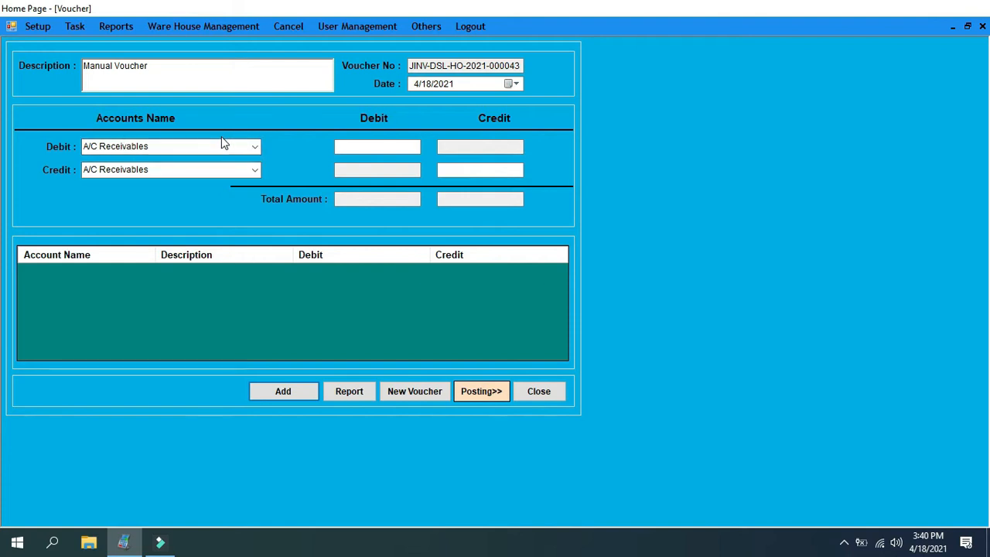
{"action": "left_click", "coordinate": [535, 393]}
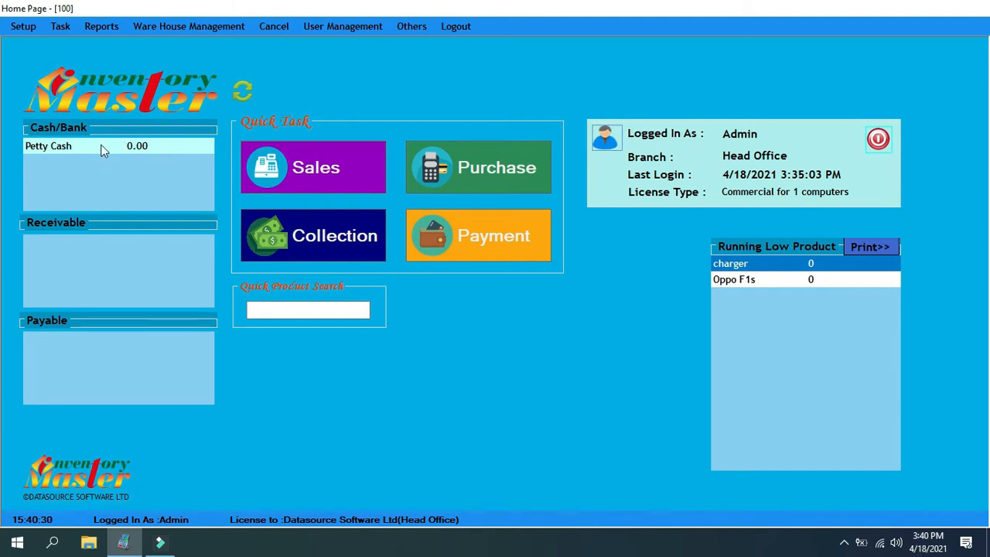
Start an account voucher with Petty Cash as the debit account and Capital as the credit account
{"action": "left_click", "coordinate": [64, 28]}
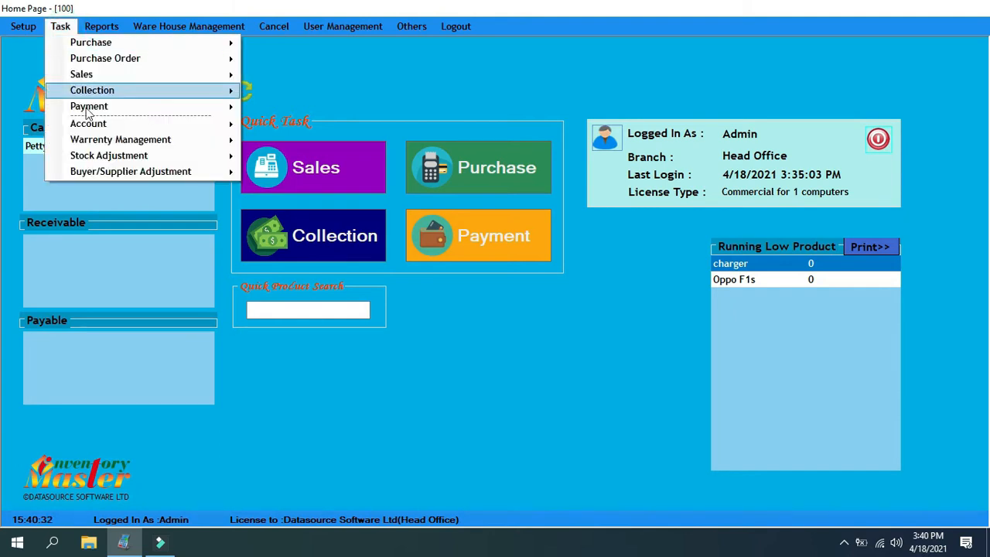
{"action": "mouse_move", "coordinate": [92, 125]}
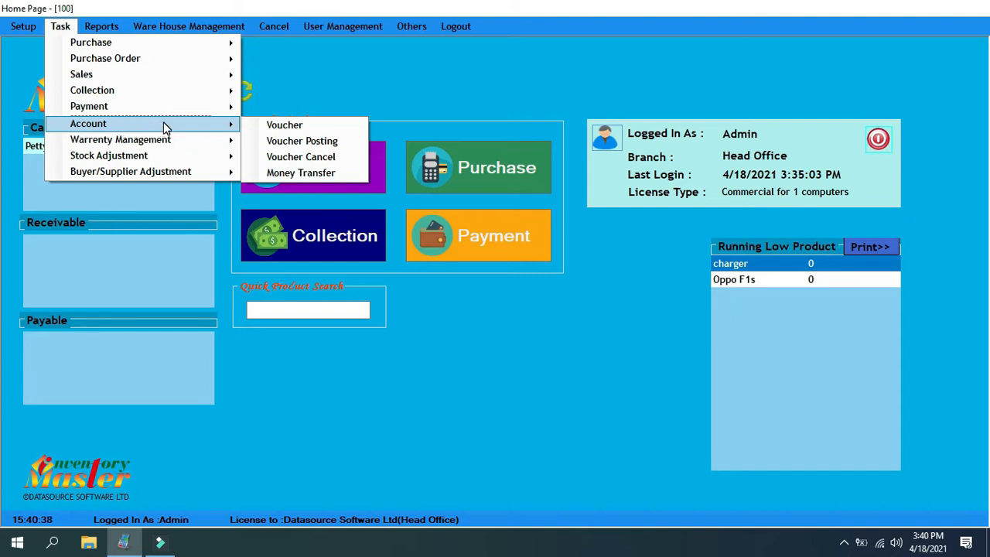
{"action": "left_click", "coordinate": [270, 126]}
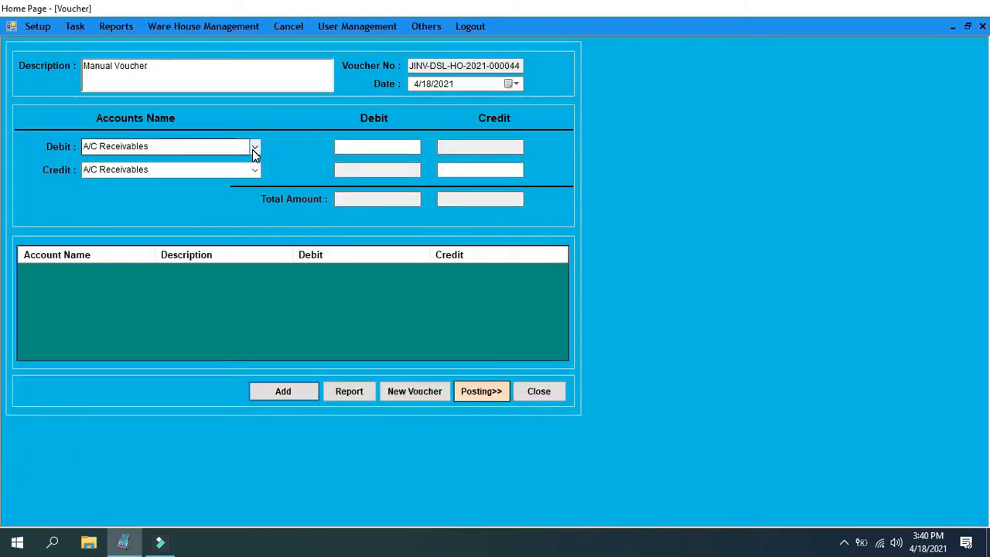
{"action": "left_click", "coordinate": [255, 149]}
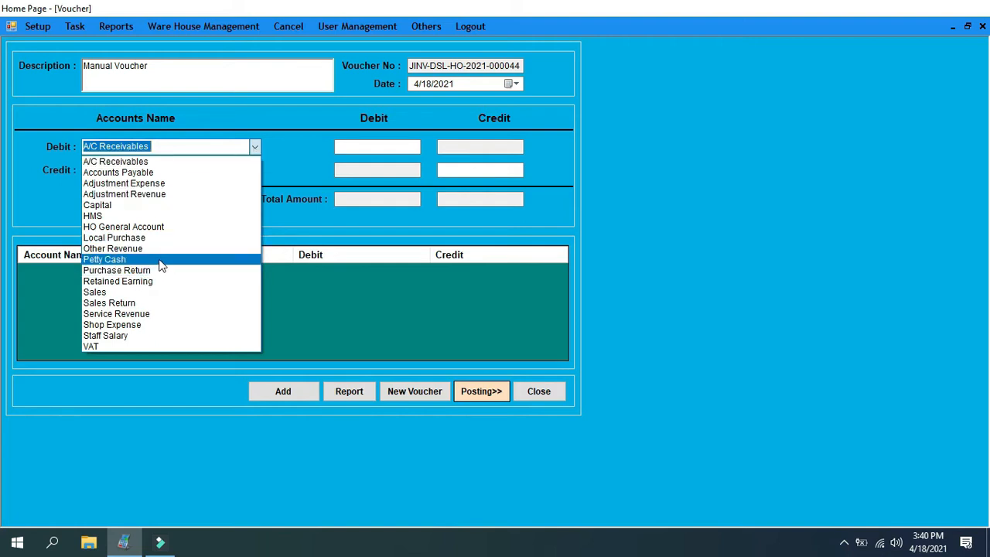
{"action": "left_click", "coordinate": [300, 154]}
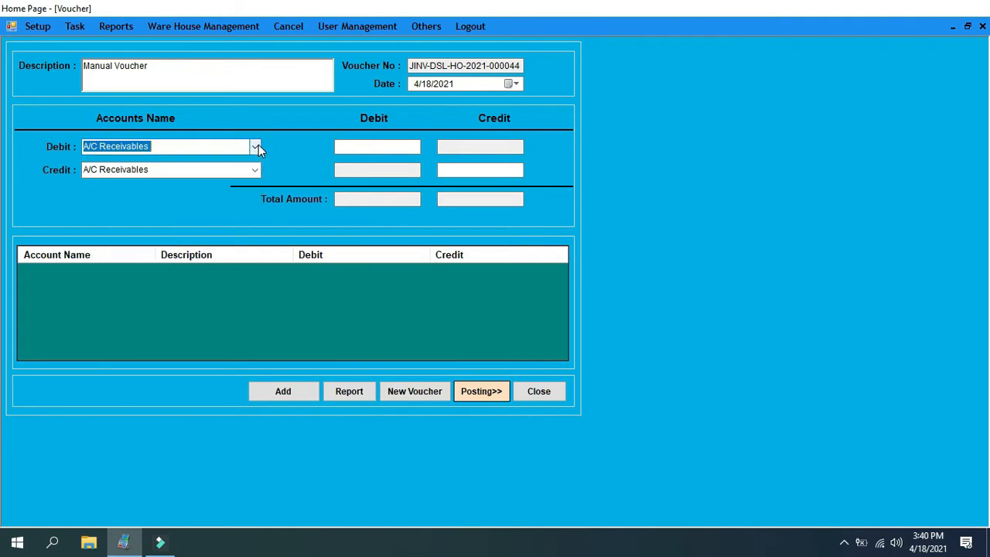
{"action": "left_click", "coordinate": [257, 146]}
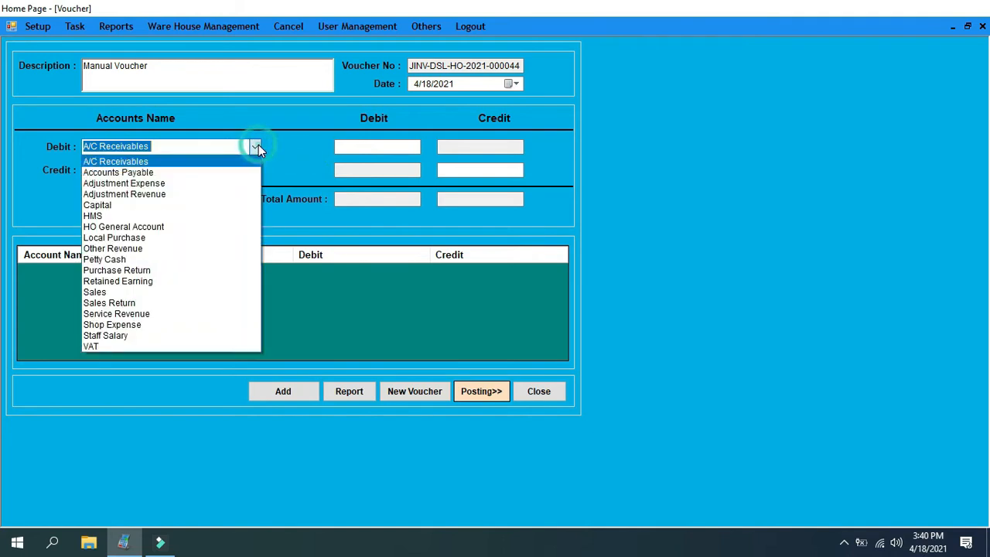
{"action": "left_click", "coordinate": [124, 260]}
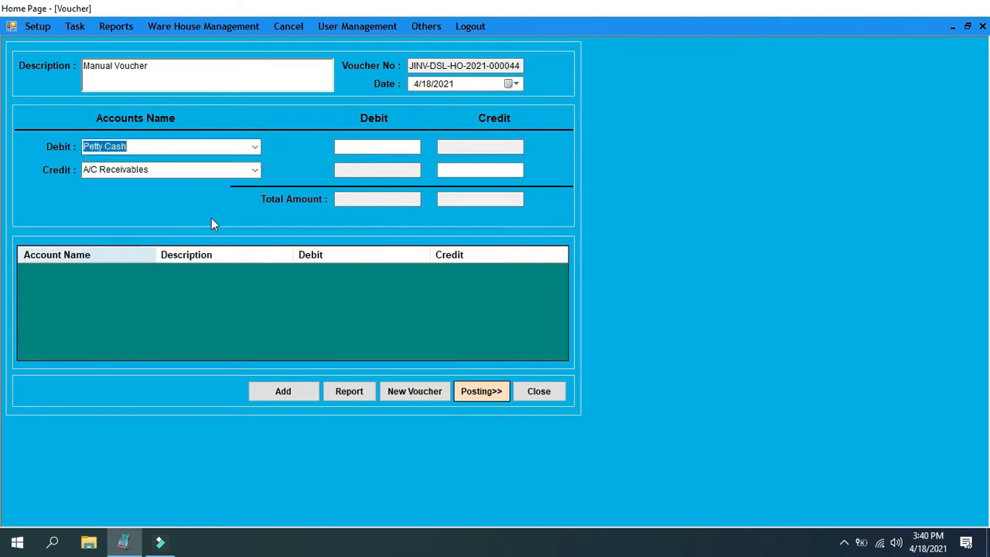
{"action": "left_click", "coordinate": [258, 169]}
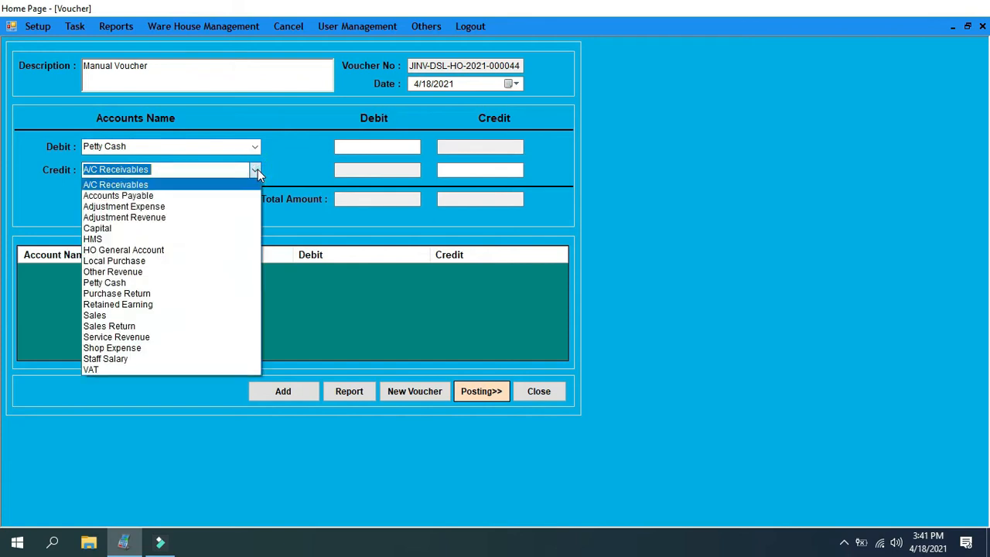
{"action": "left_click", "coordinate": [144, 230]}
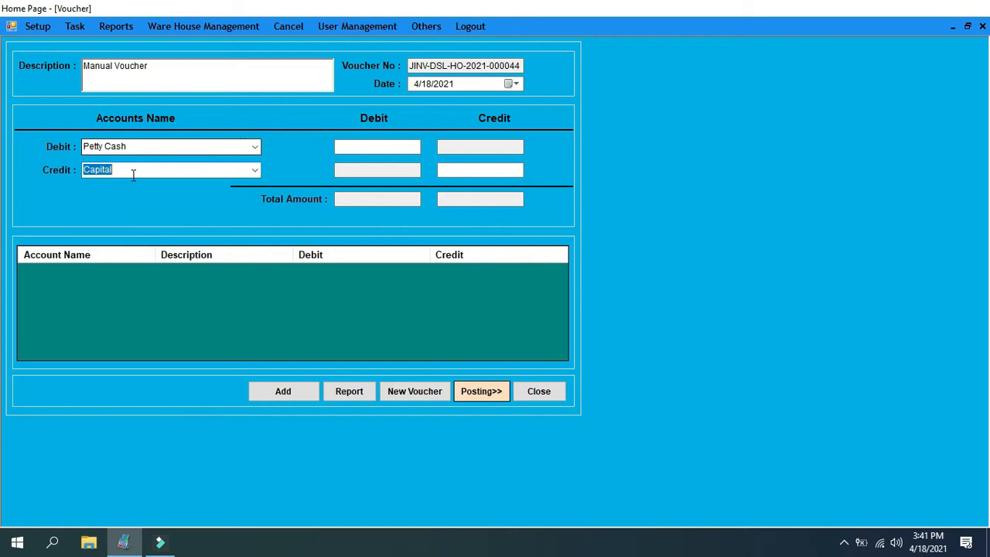
Describe the voucher as "Investment", enter a debit amount of 50000 and add it
{"action": "left_click_drag", "start_coordinate": [168, 68], "coordinate": [87, 70]}
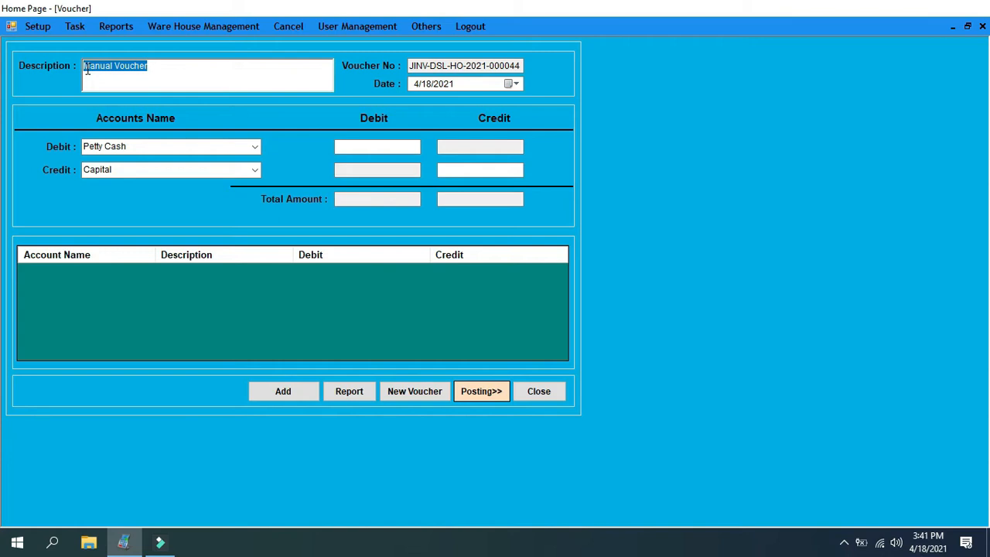
{"action": "type", "text": "Inv"}
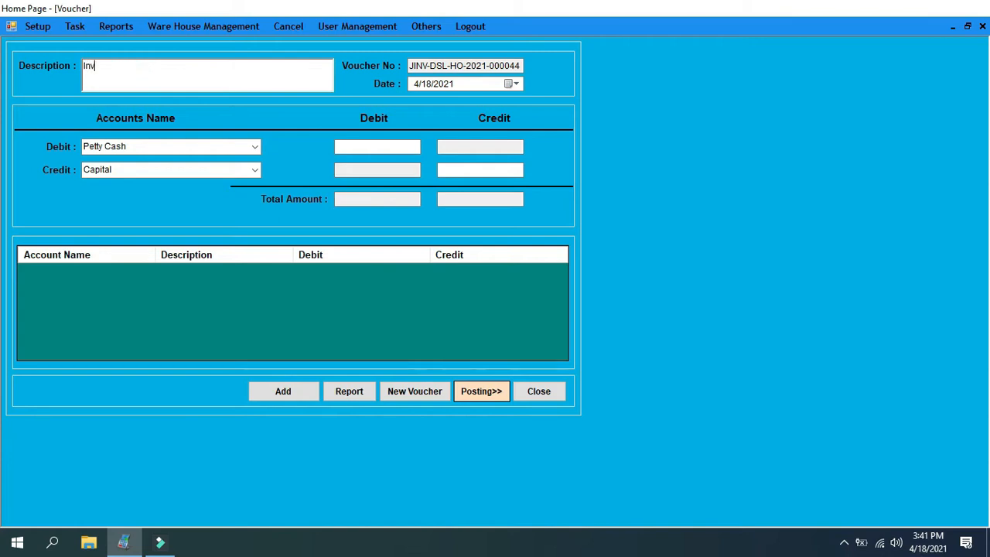
{"action": "type", "text": "estment"}
{"action": "left_click", "coordinate": [371, 150]}
{"action": "type", "text": "50000"}
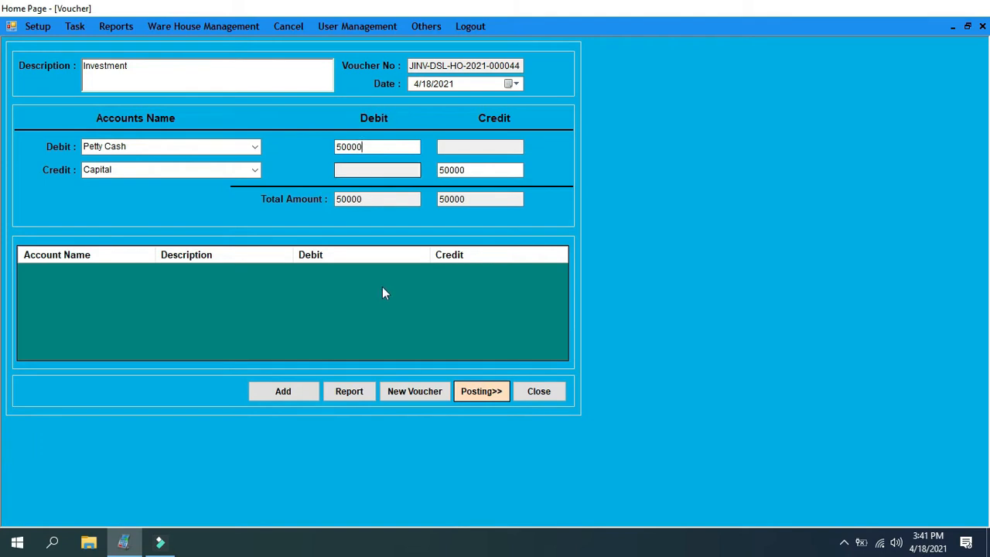
{"action": "left_click", "coordinate": [287, 392]}
{"action": "left_click", "coordinate": [614, 300]}
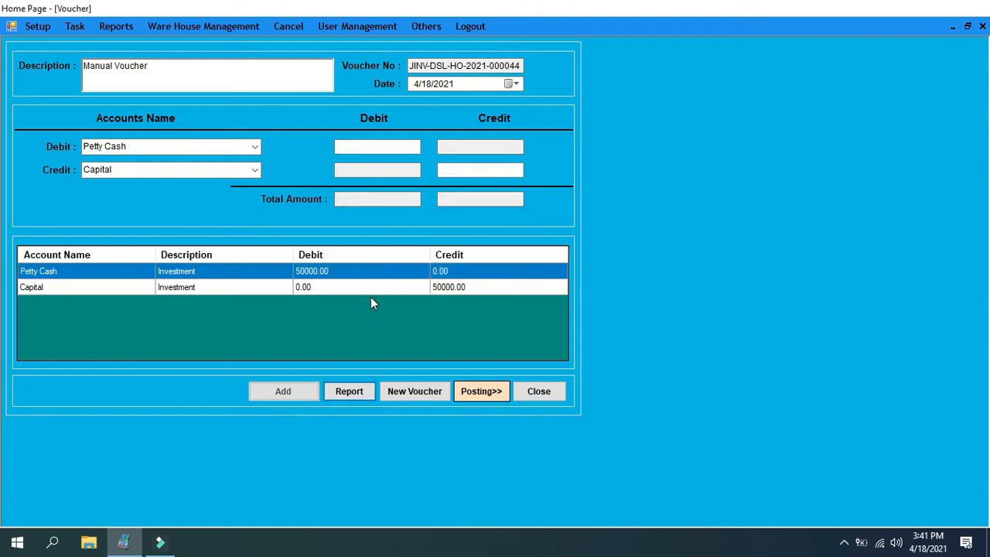
Open voucher posting for the Investment voucher and preview its report, examining the accounts, amounts and description
{"action": "left_click", "coordinate": [488, 390]}
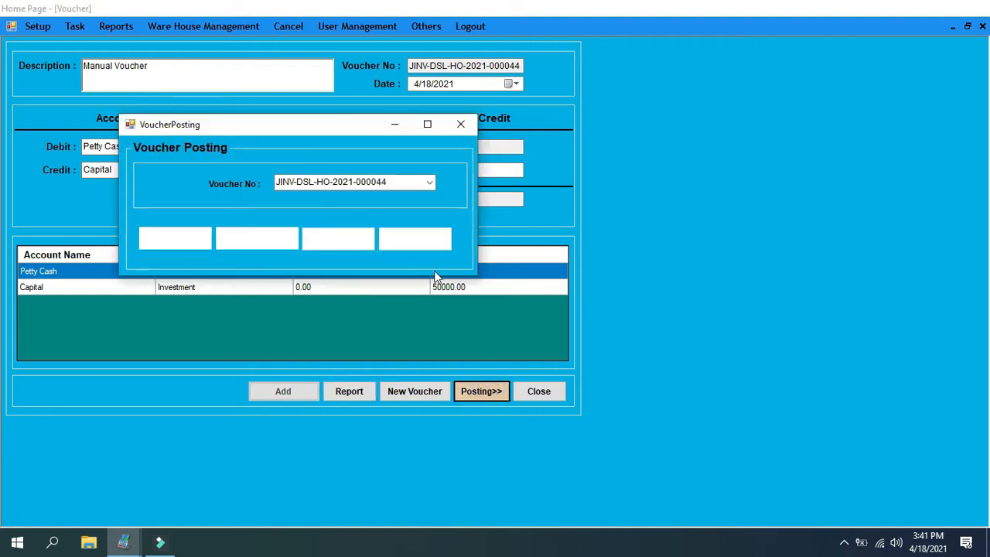
{"action": "left_click_drag", "start_coordinate": [310, 123], "coordinate": [390, 106]}
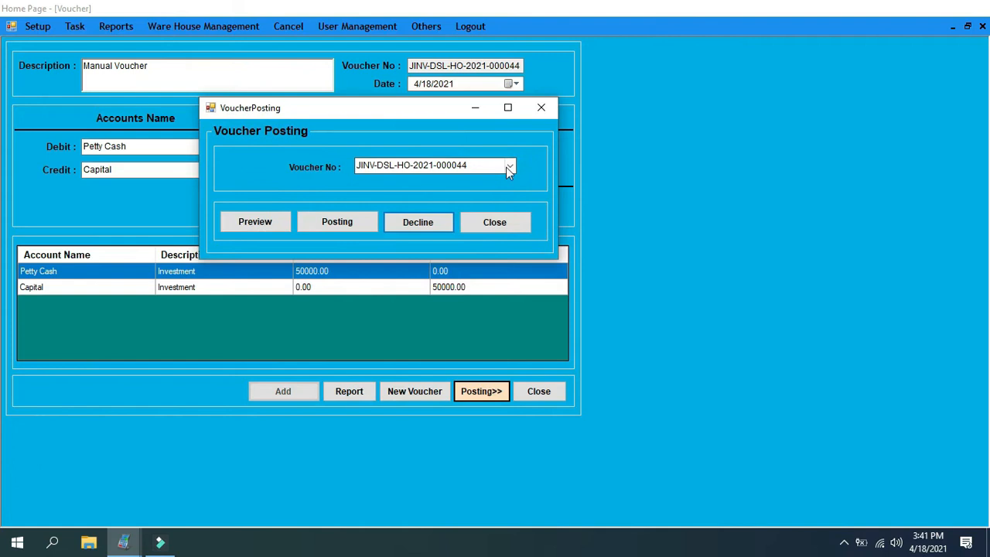
{"action": "left_click", "coordinate": [507, 169]}
{"action": "left_click", "coordinate": [506, 167]}
{"action": "left_click", "coordinate": [265, 222]}
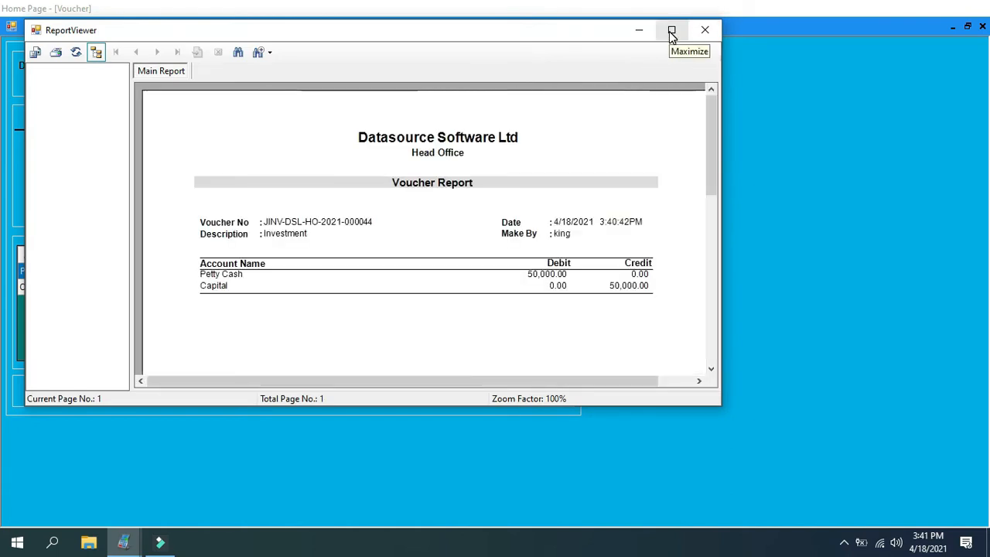
{"action": "left_click", "coordinate": [233, 276]}
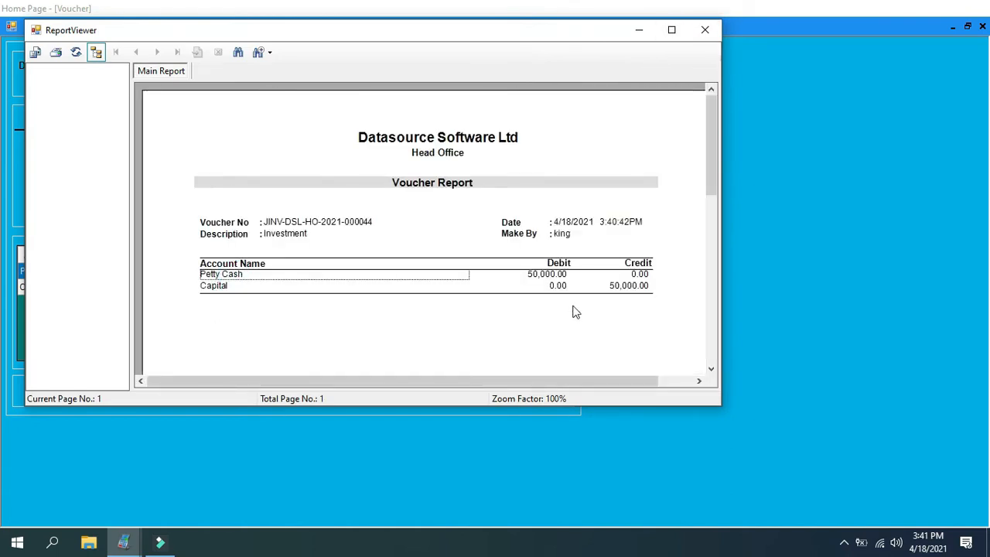
{"action": "left_click", "coordinate": [554, 277]}
{"action": "left_click", "coordinate": [221, 292]}
{"action": "left_click", "coordinate": [623, 294]}
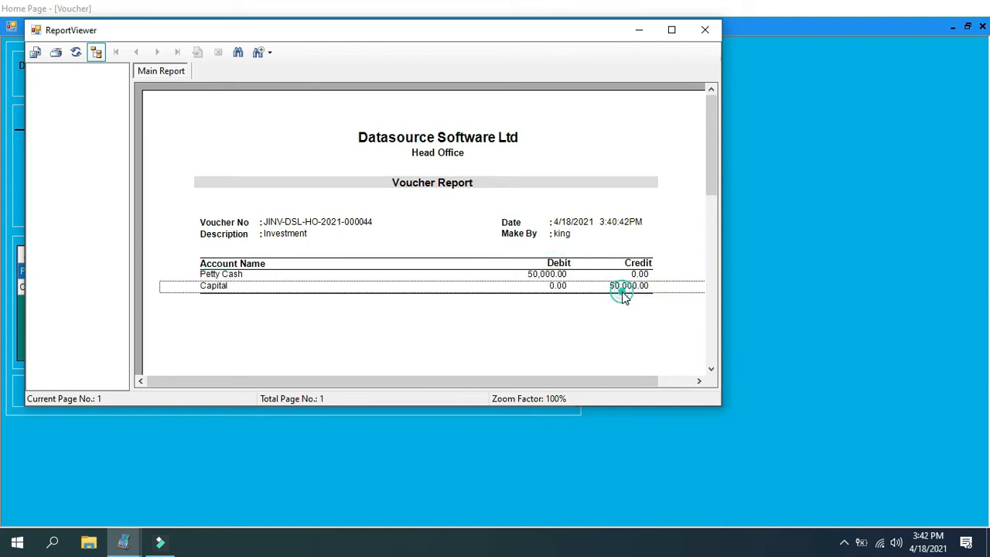
{"action": "left_click", "coordinate": [277, 236]}
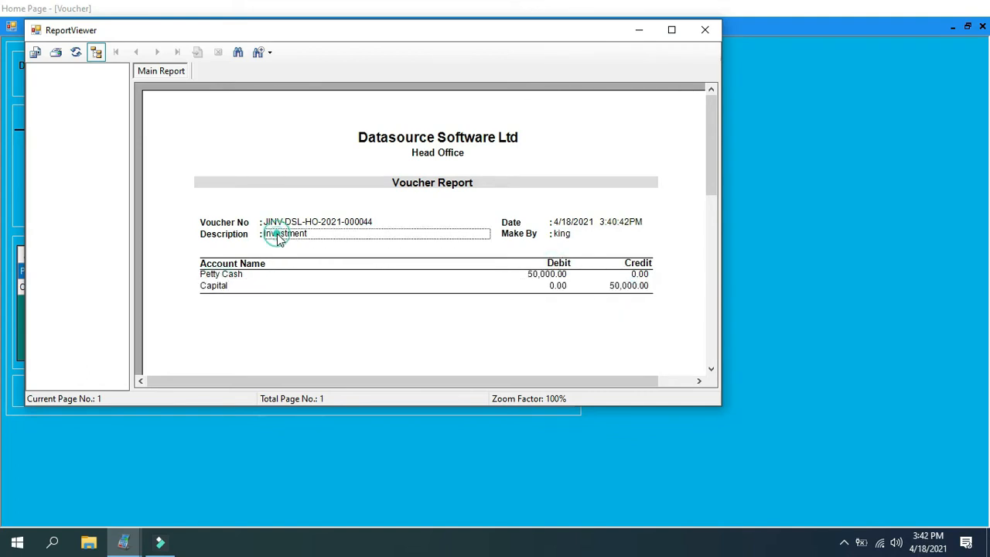
{"action": "left_click", "coordinate": [704, 29]}
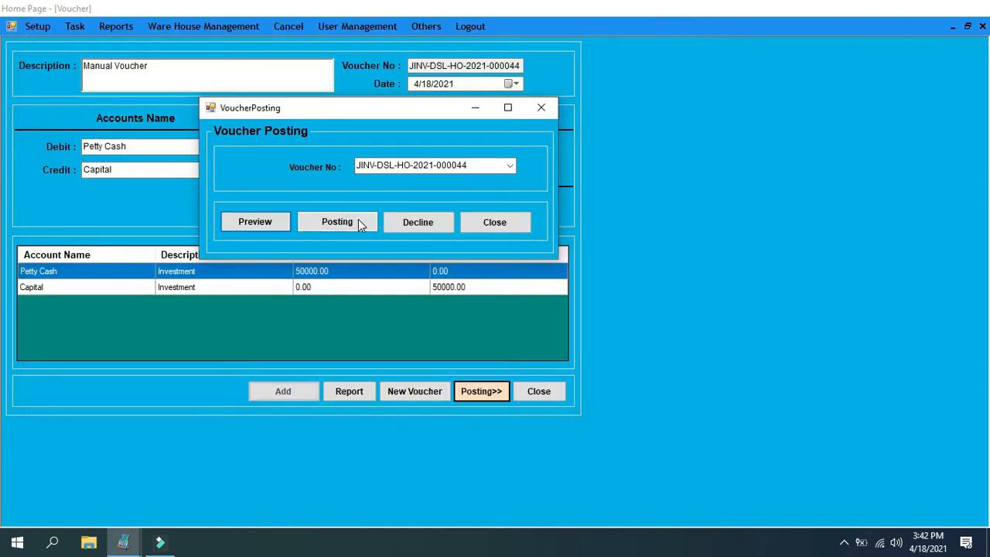
Post the Investment voucher and refresh the cash and bank balances on the home page
{"action": "left_click", "coordinate": [355, 223]}
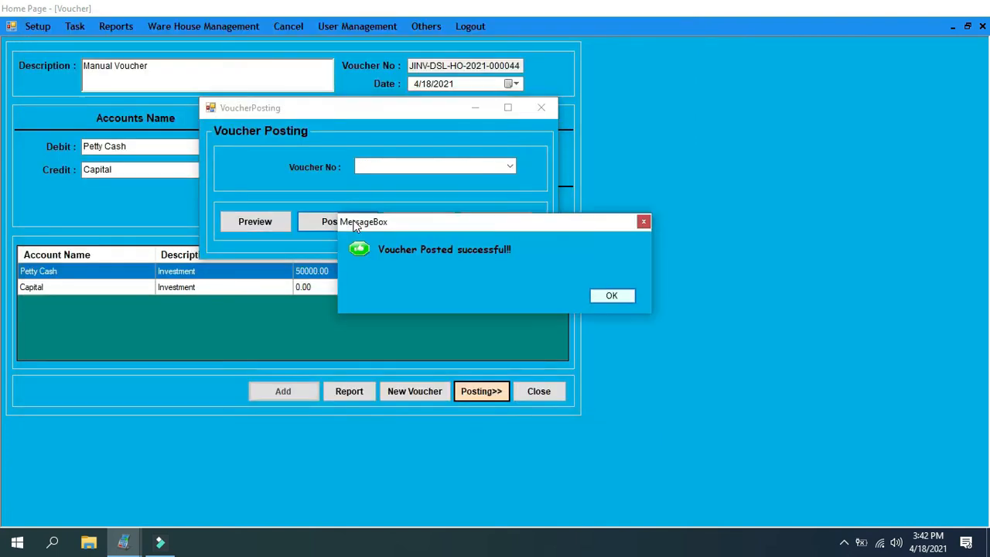
{"action": "left_click", "coordinate": [612, 296]}
{"action": "left_click", "coordinate": [488, 222]}
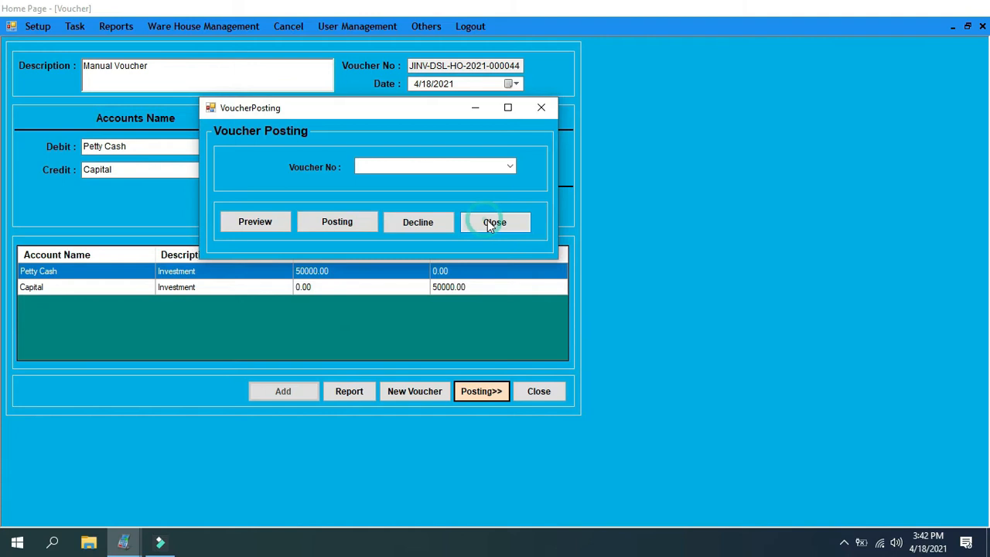
{"action": "left_click", "coordinate": [547, 392]}
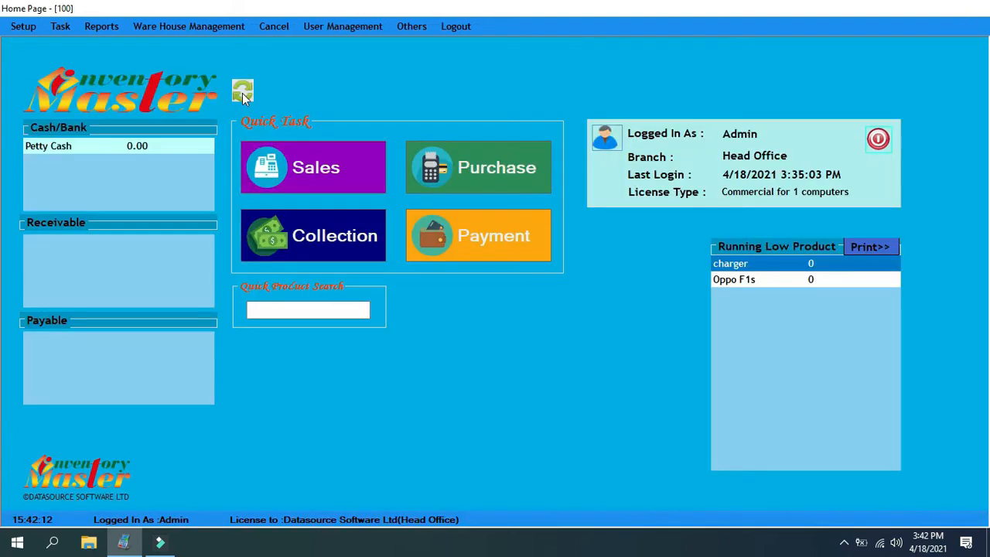
{"action": "left_click", "coordinate": [243, 93]}
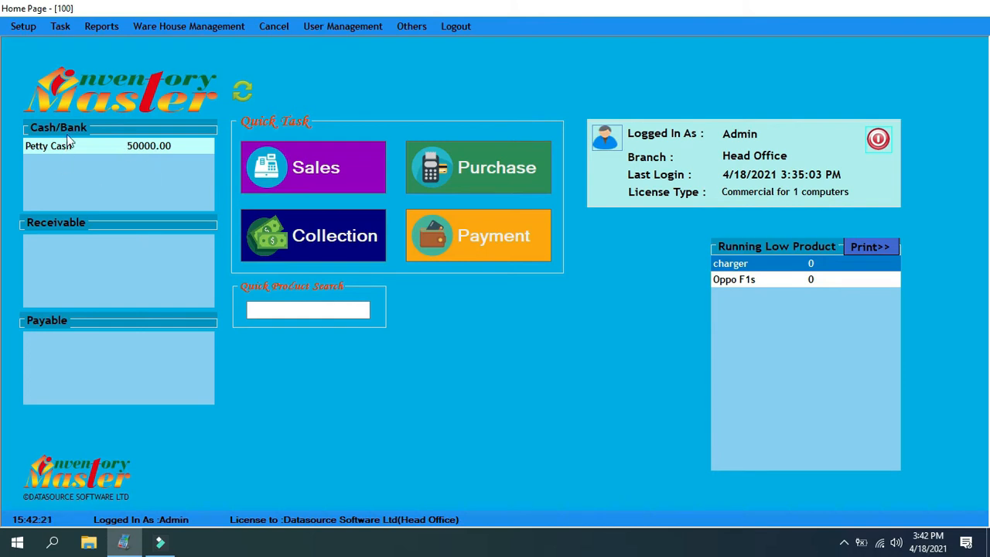
Add a bank named "Brac Bank" in the bank setup
{"action": "left_click", "coordinate": [29, 32]}
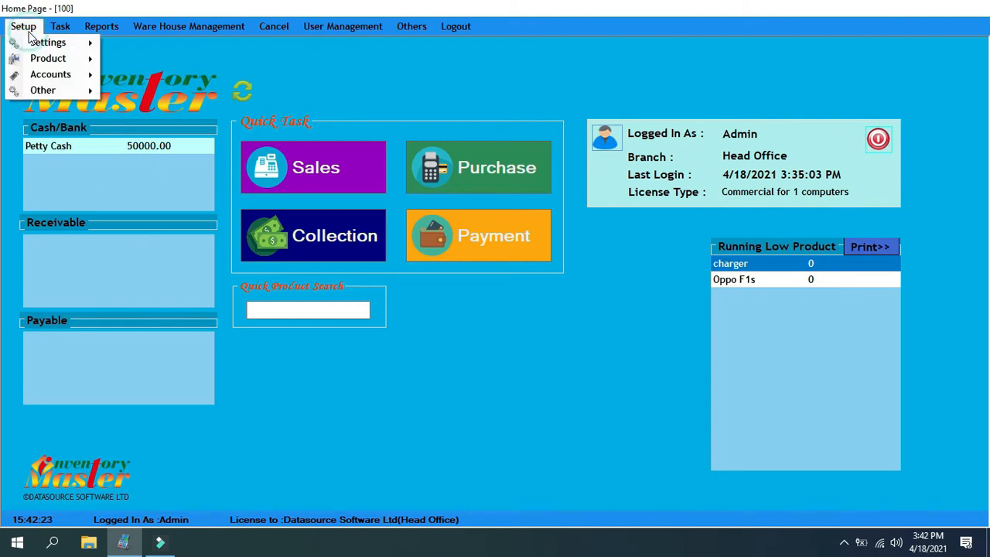
{"action": "mouse_move", "coordinate": [41, 92]}
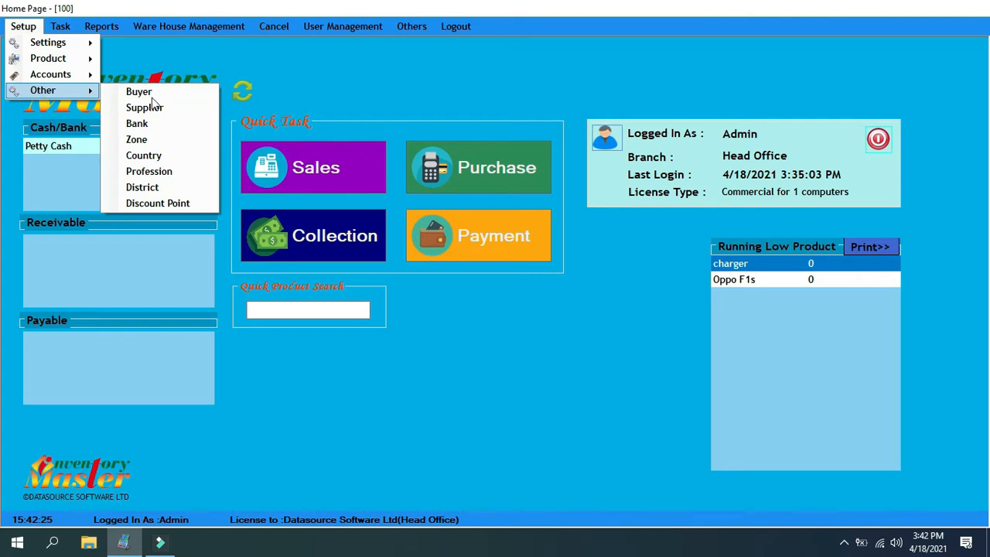
{"action": "left_click", "coordinate": [152, 124]}
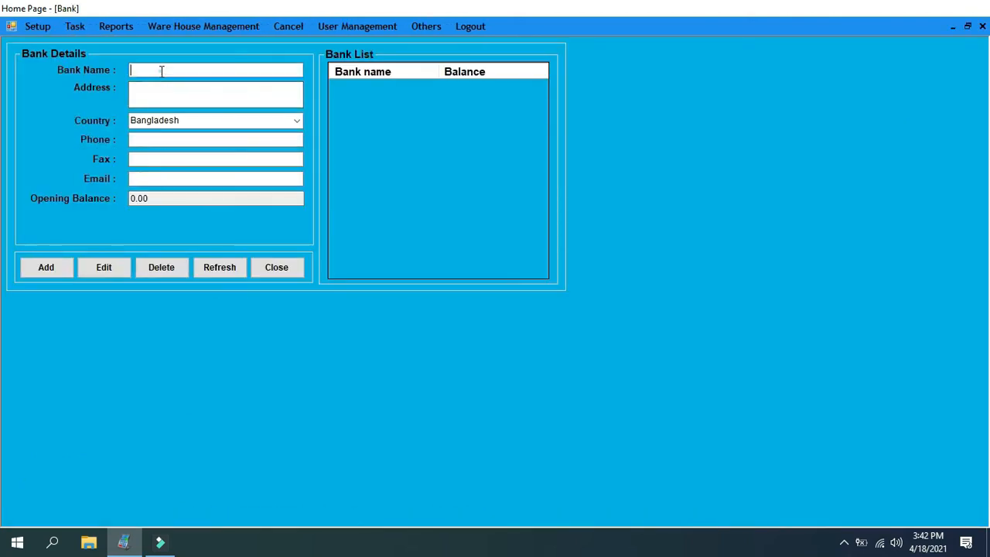
{"action": "left_click", "coordinate": [161, 71]}
{"action": "type", "text": "Brac Bank"}
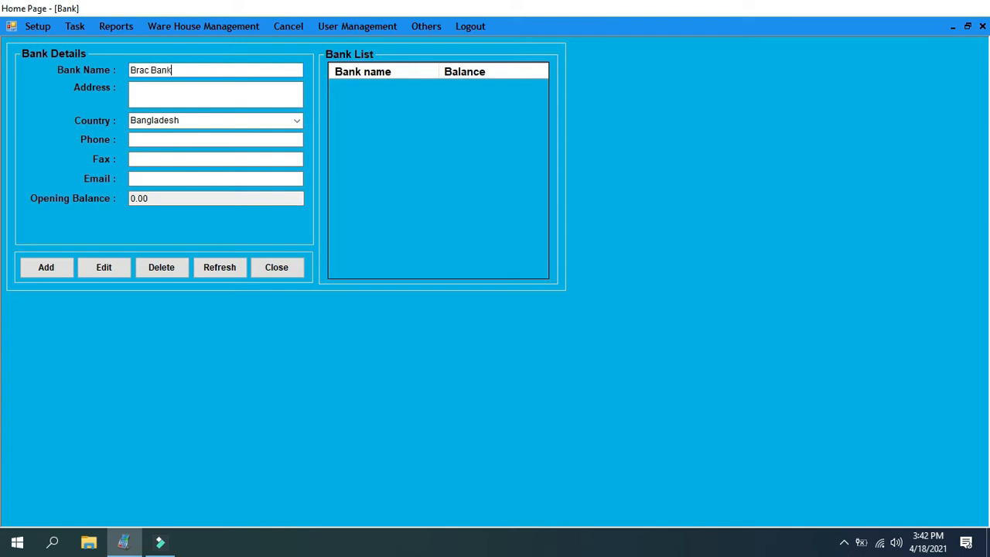
{"action": "left_click", "coordinate": [60, 266]}
{"action": "left_click", "coordinate": [627, 292]}
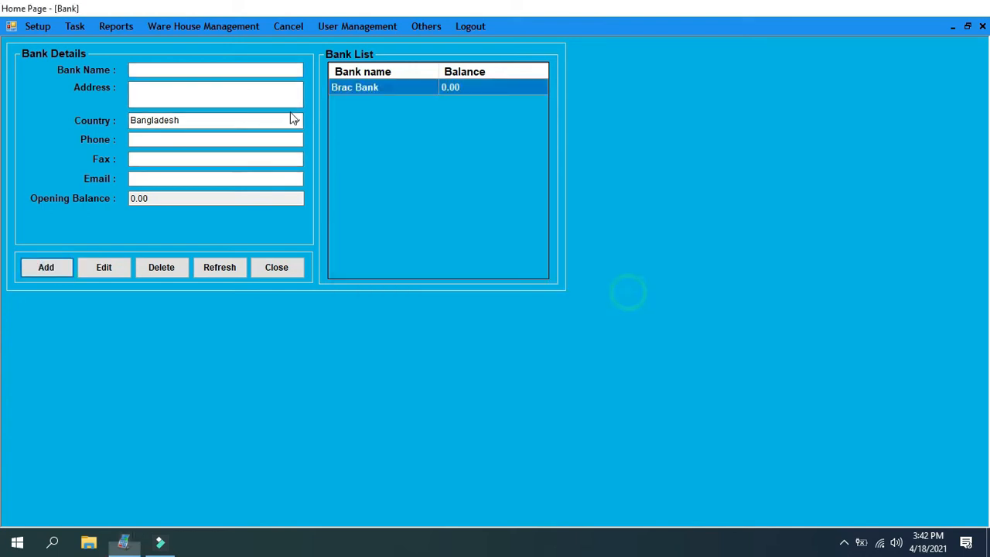
Add a second bank named "DBBL" and close the bank setup
{"action": "left_click", "coordinate": [213, 71]}
{"action": "type", "text": "DBBL"}
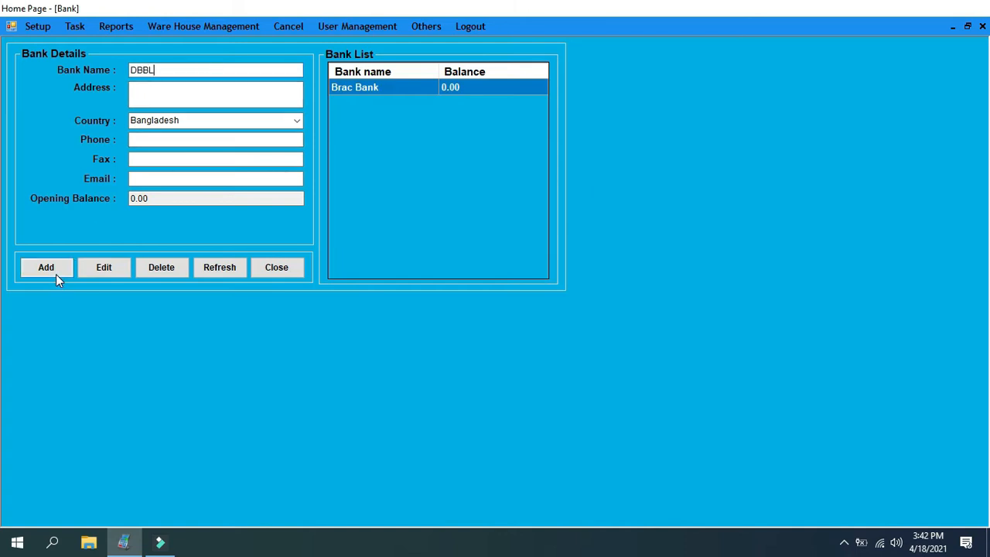
{"action": "left_click", "coordinate": [55, 274]}
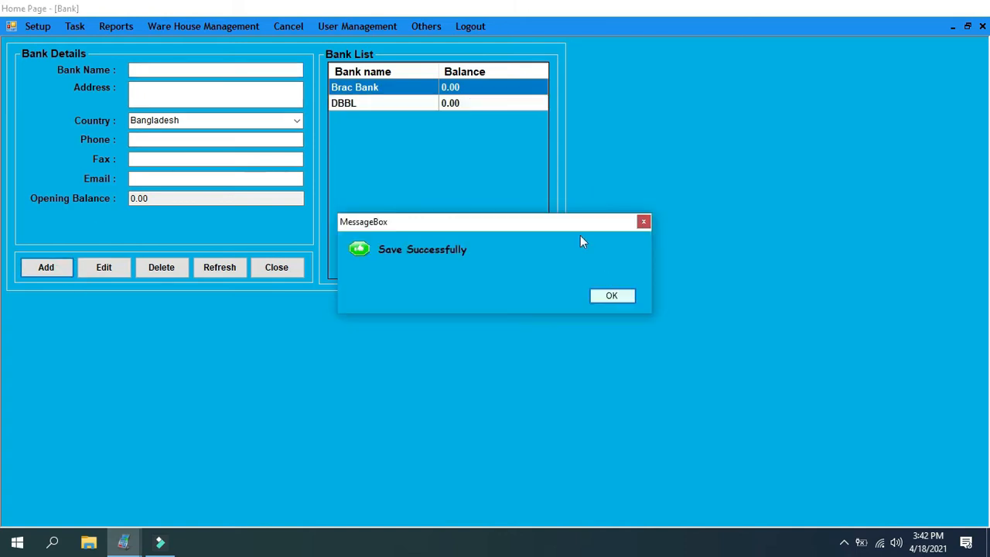
{"action": "left_click", "coordinate": [604, 298]}
{"action": "left_click", "coordinate": [281, 271]}
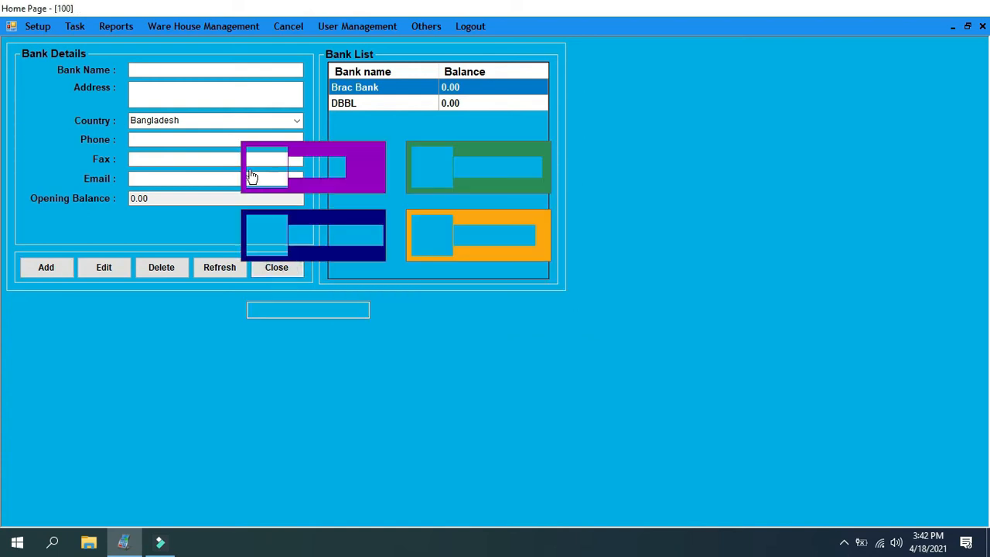
Refresh the cash and bank balances on the home page and open the account voucher form
{"action": "left_click", "coordinate": [243, 94]}
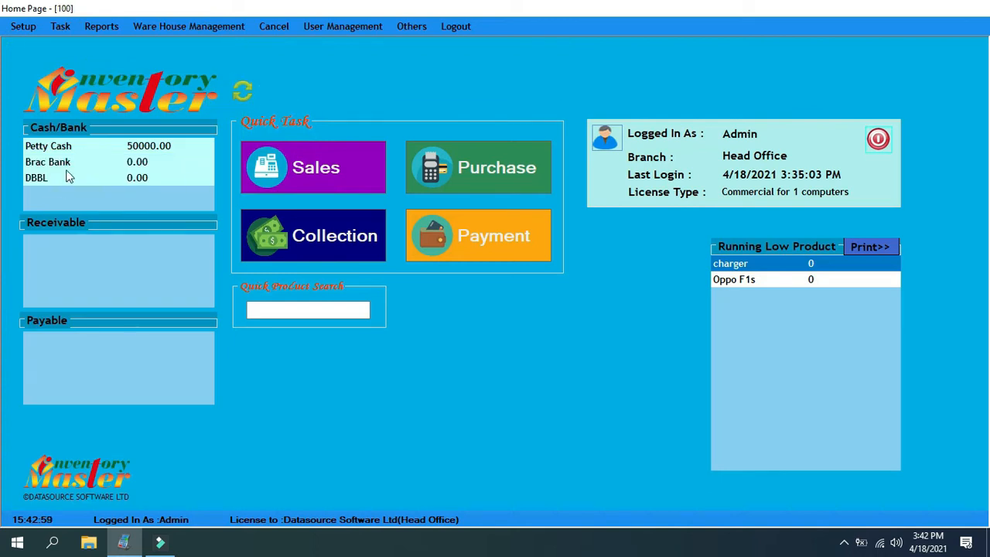
{"action": "left_click", "coordinate": [64, 28]}
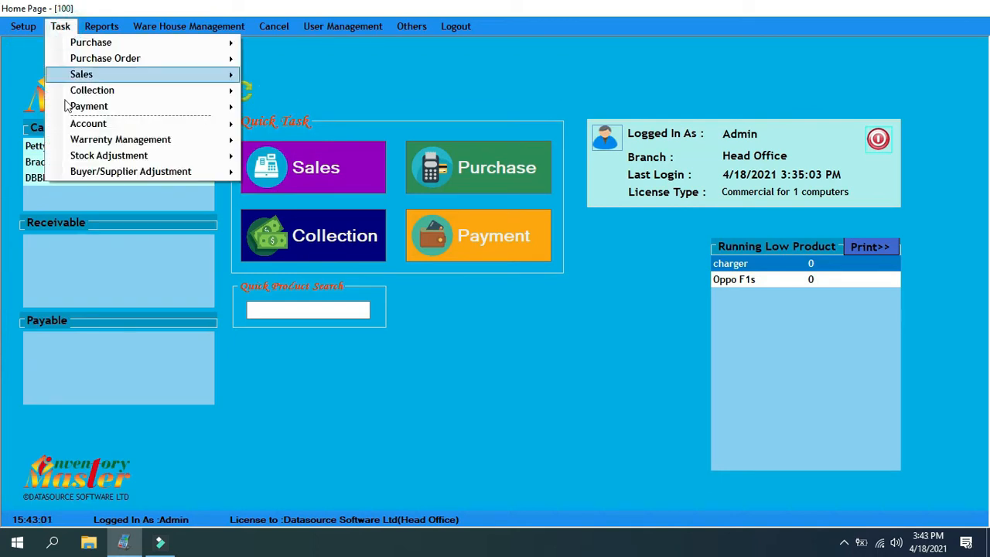
{"action": "mouse_move", "coordinate": [88, 127]}
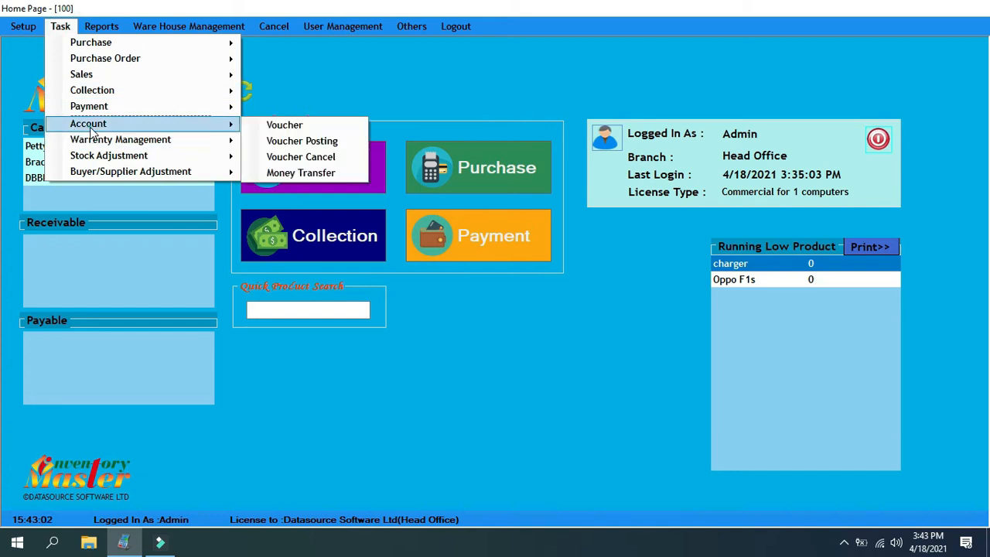
{"action": "left_click", "coordinate": [288, 128]}
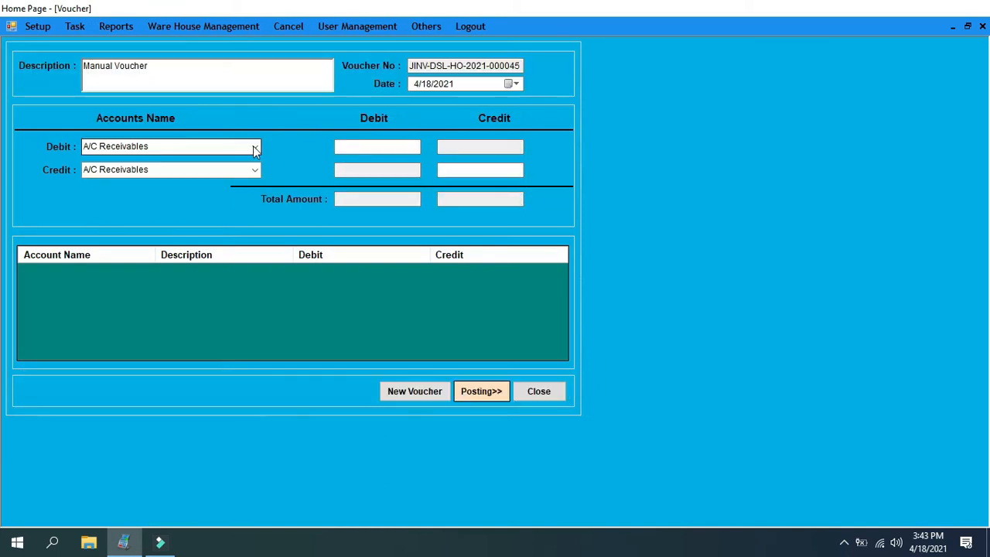
Set the voucher to debit DBBL and credit Capital with an amount of 10000
{"action": "left_click", "coordinate": [254, 146]}
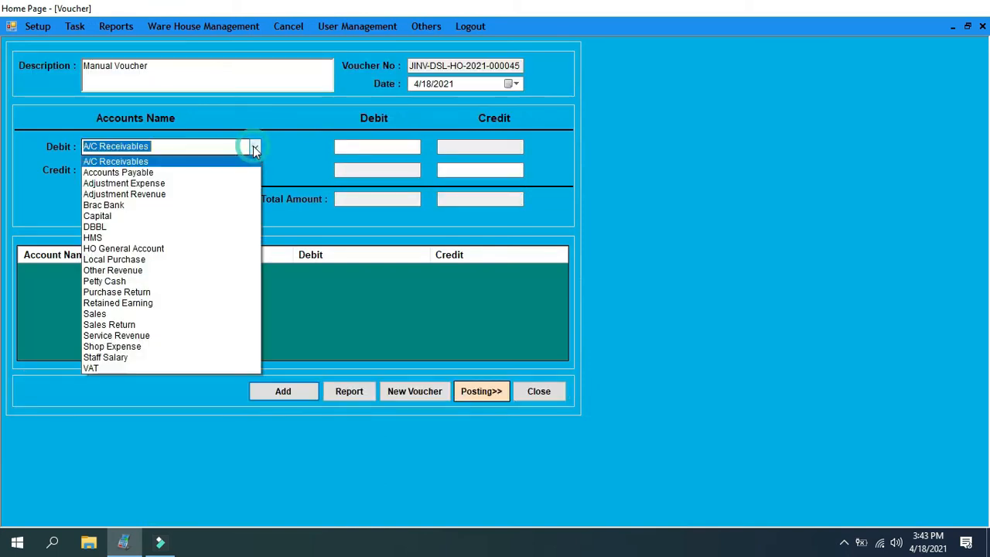
{"action": "left_click", "coordinate": [110, 230]}
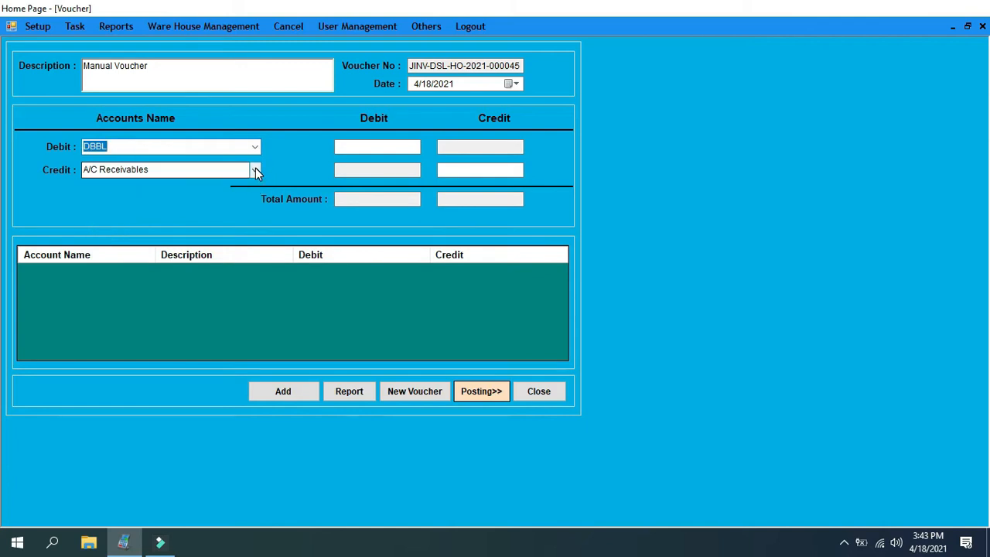
{"action": "left_click", "coordinate": [255, 170]}
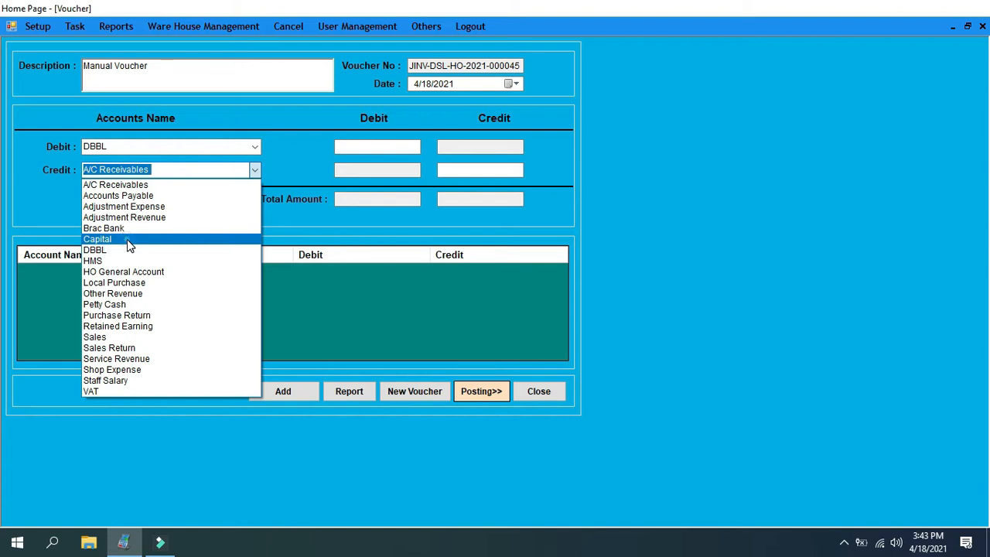
{"action": "left_click", "coordinate": [127, 239]}
{"action": "left_click", "coordinate": [377, 146]}
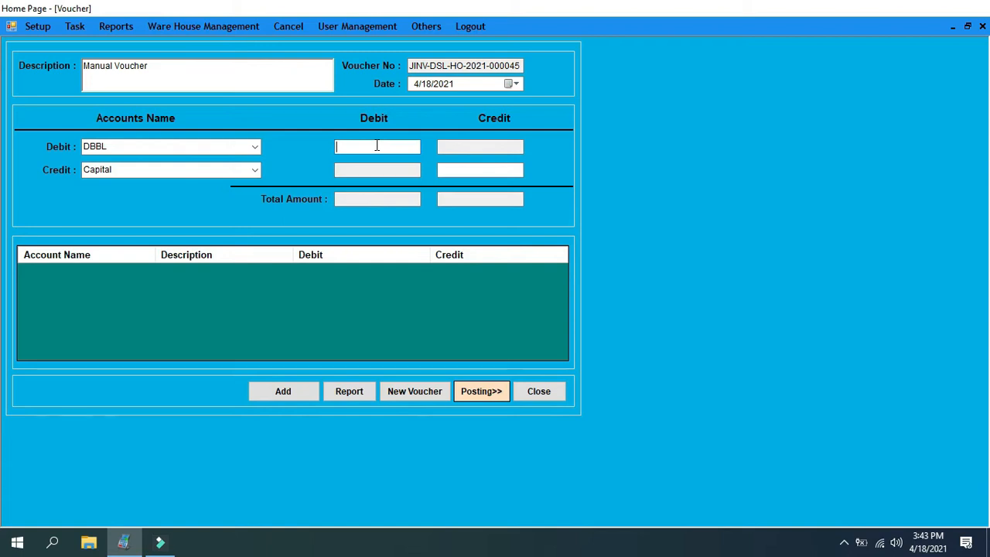
{"action": "type", "text": "10000"}
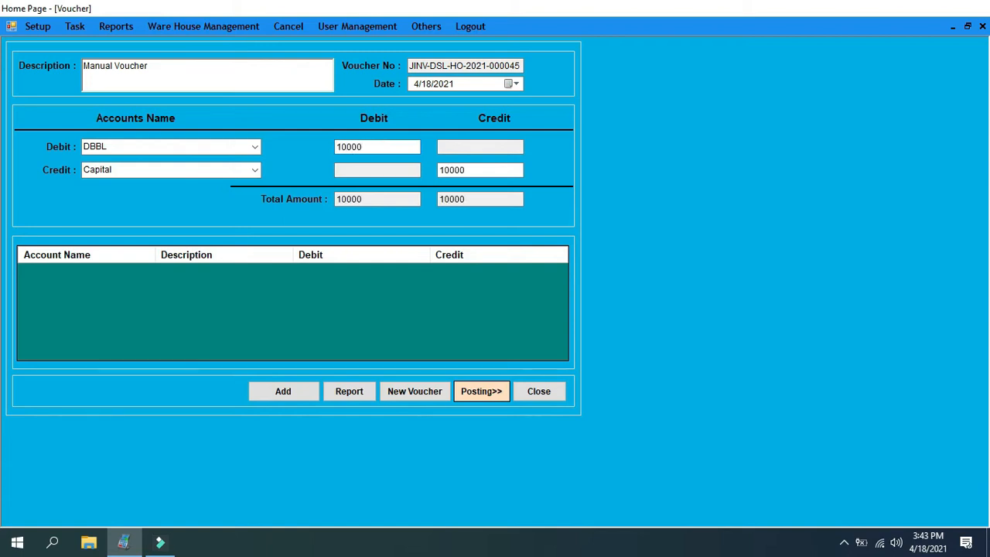
Replace the voucher description with "Investment" and add the voucher
{"action": "left_click_drag", "start_coordinate": [186, 66], "coordinate": [2, 85]}
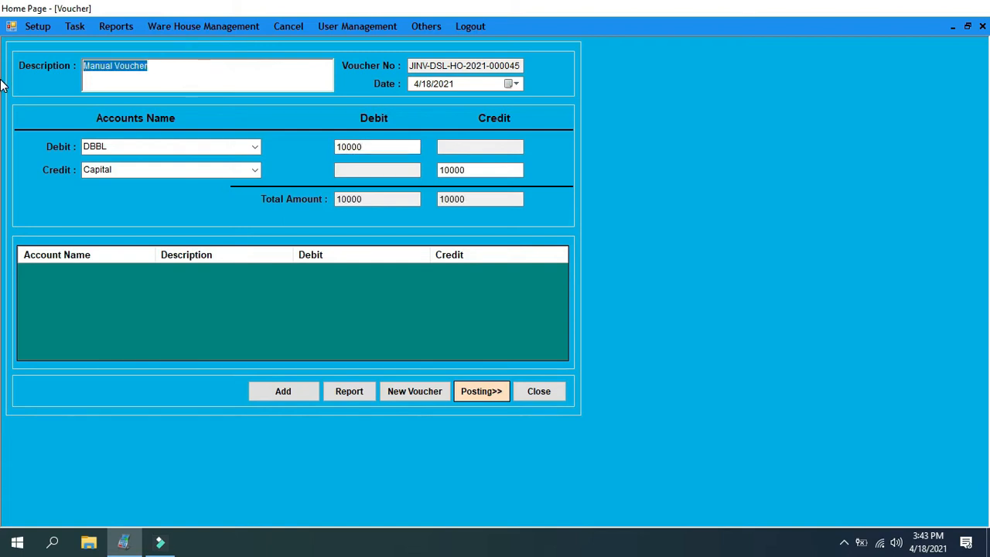
{"action": "type", "text": "Invest"}
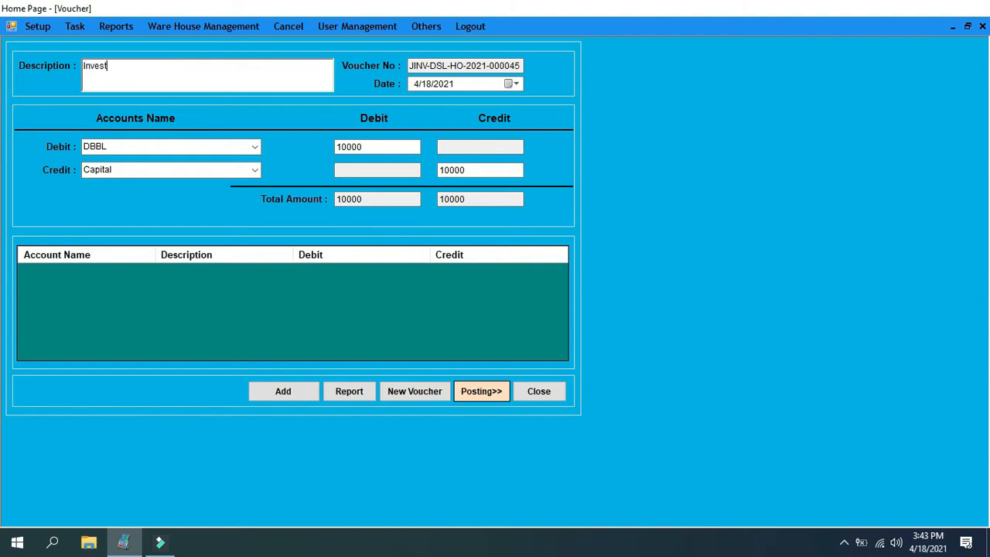
{"action": "type", "text": "ment"}
{"action": "left_click", "coordinate": [267, 393]}
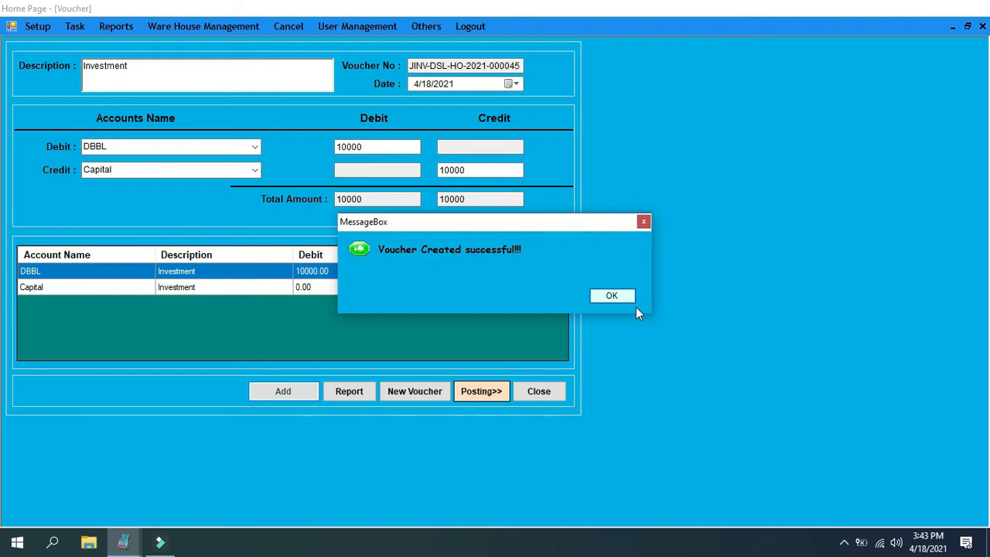
{"action": "left_click", "coordinate": [635, 304]}
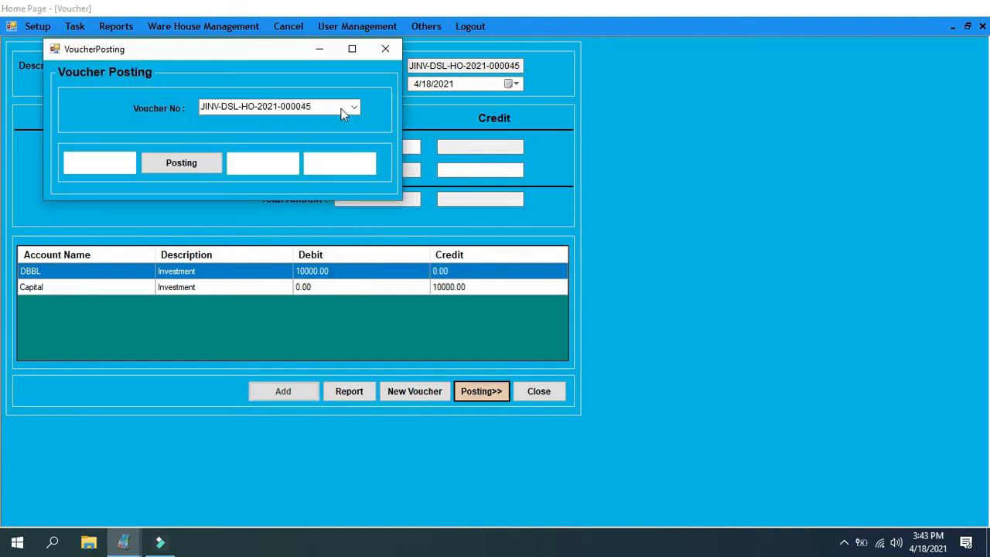
Preview the DBBL investment voucher's report from voucher posting and examine its debit and credit amounts
{"action": "left_click", "coordinate": [354, 104]}
{"action": "left_click", "coordinate": [354, 104]}
{"action": "left_click", "coordinate": [103, 165]}
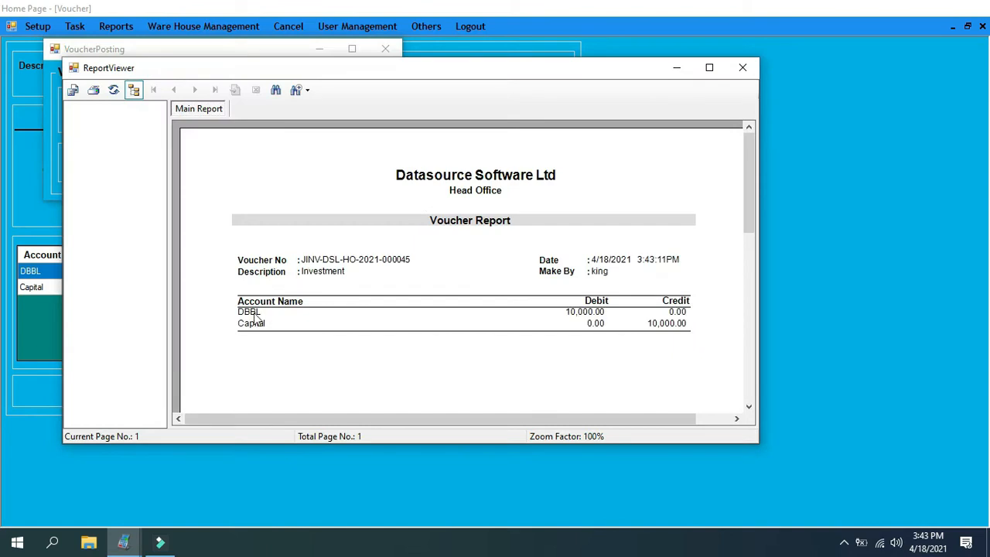
{"action": "left_click", "coordinate": [589, 314]}
{"action": "left_click", "coordinate": [588, 323]}
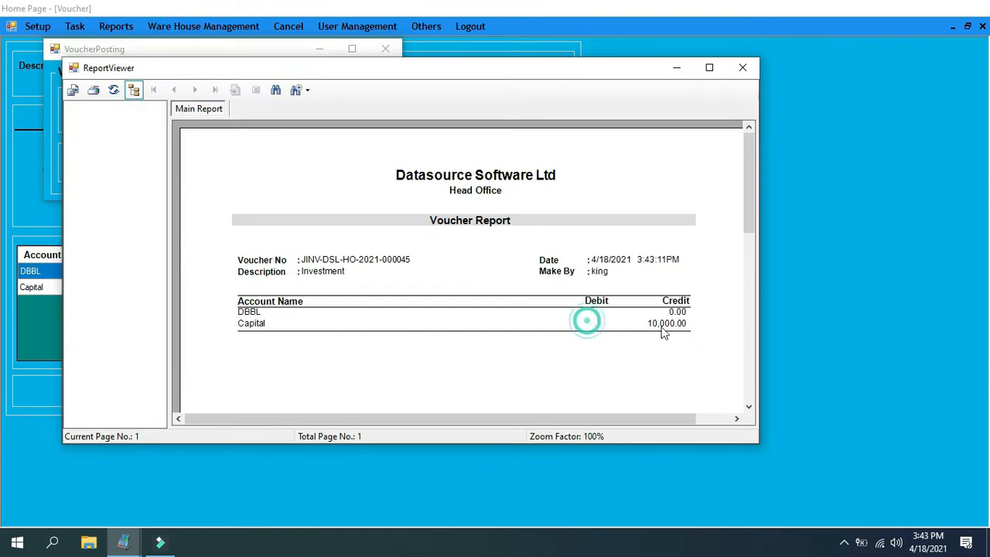
{"action": "left_click", "coordinate": [672, 326]}
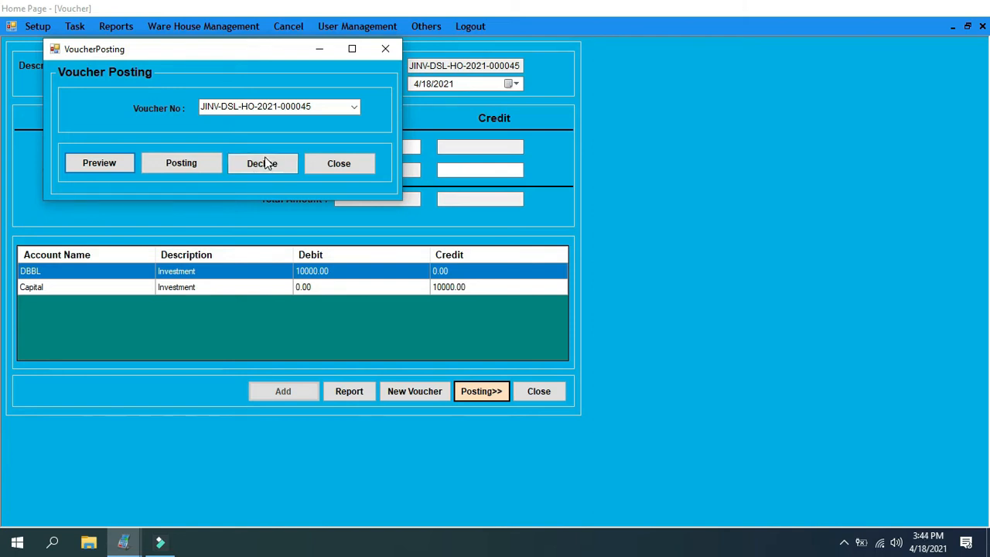
Post the DBBL investment voucher and close voucher posting
{"action": "left_click", "coordinate": [185, 168]}
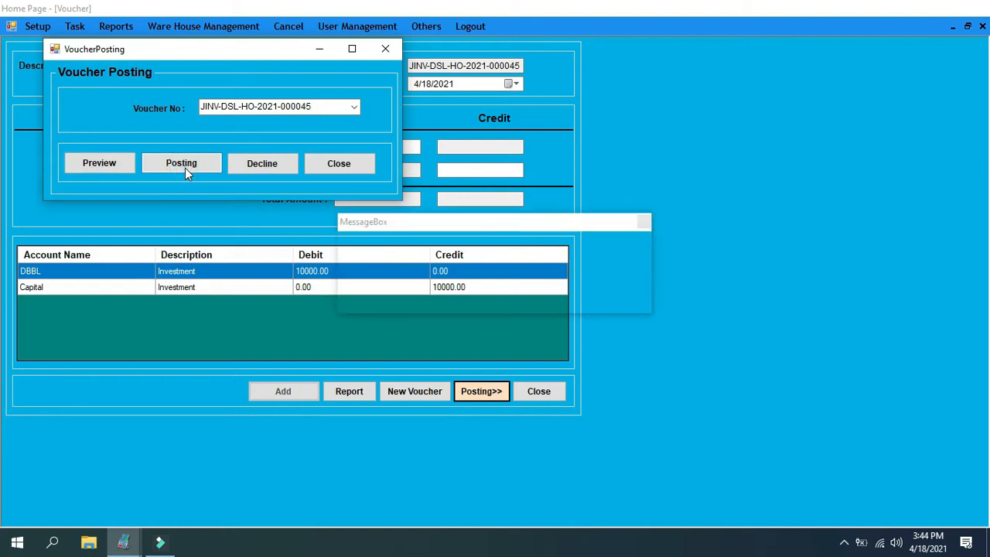
{"action": "key", "text": "Return"}
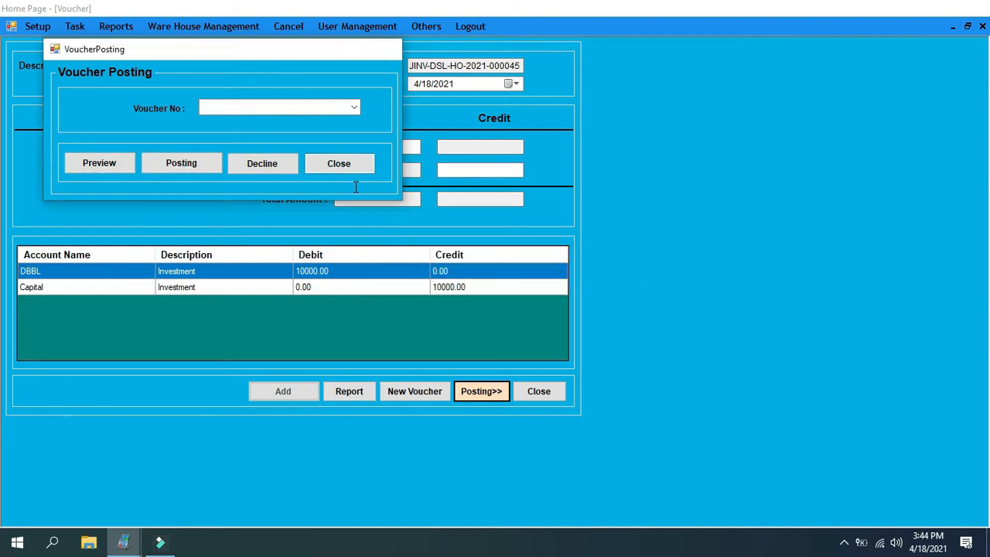
{"action": "left_click", "coordinate": [339, 163]}
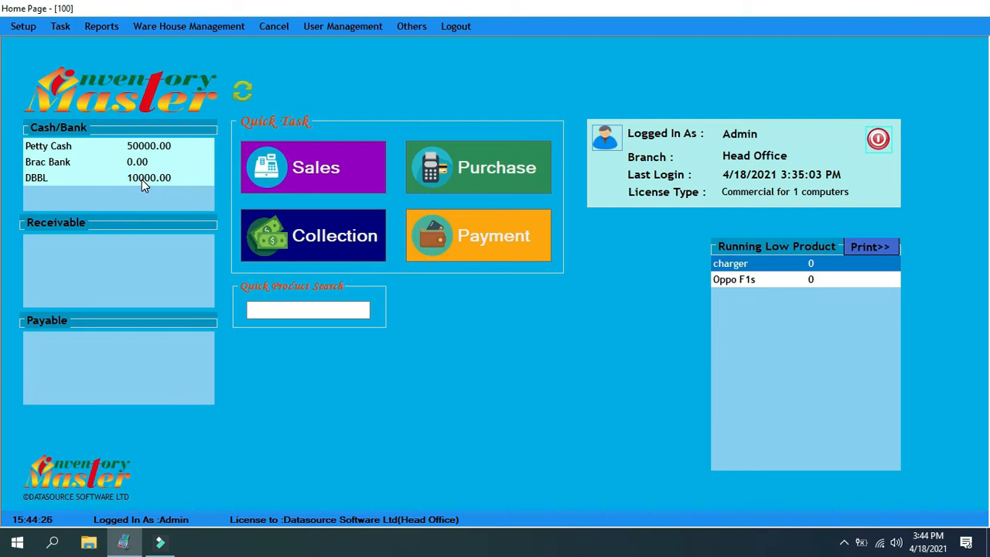
Open the accounts setup and set the new account's group to Expenses, control to General Expense and subsidiary to None
{"action": "left_click", "coordinate": [19, 27]}
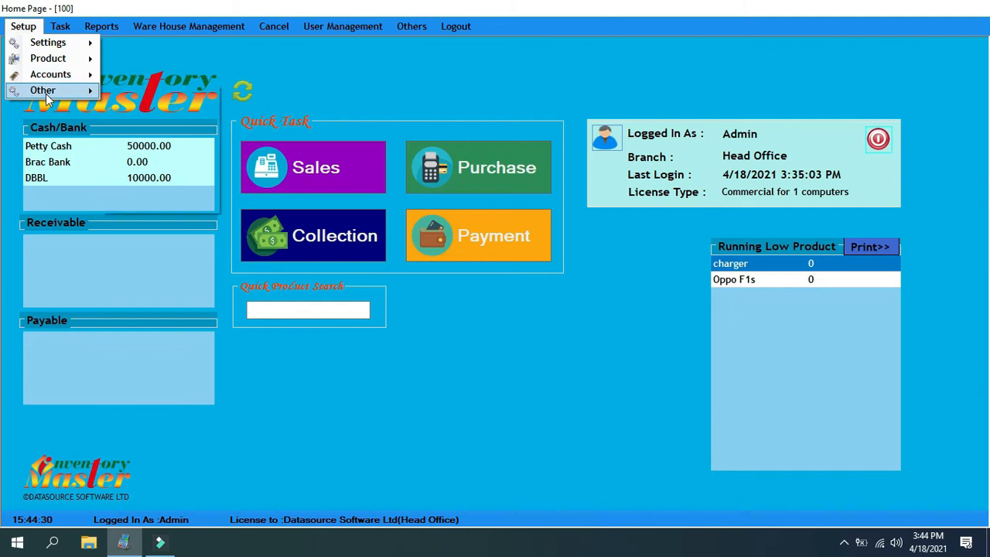
{"action": "mouse_move", "coordinate": [46, 94]}
{"action": "mouse_move", "coordinate": [77, 74]}
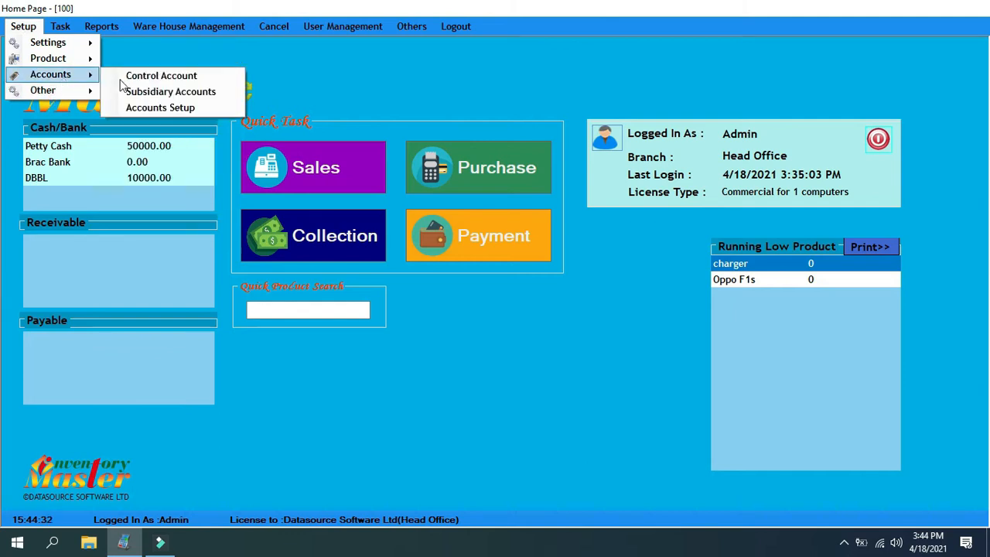
{"action": "left_click", "coordinate": [153, 112]}
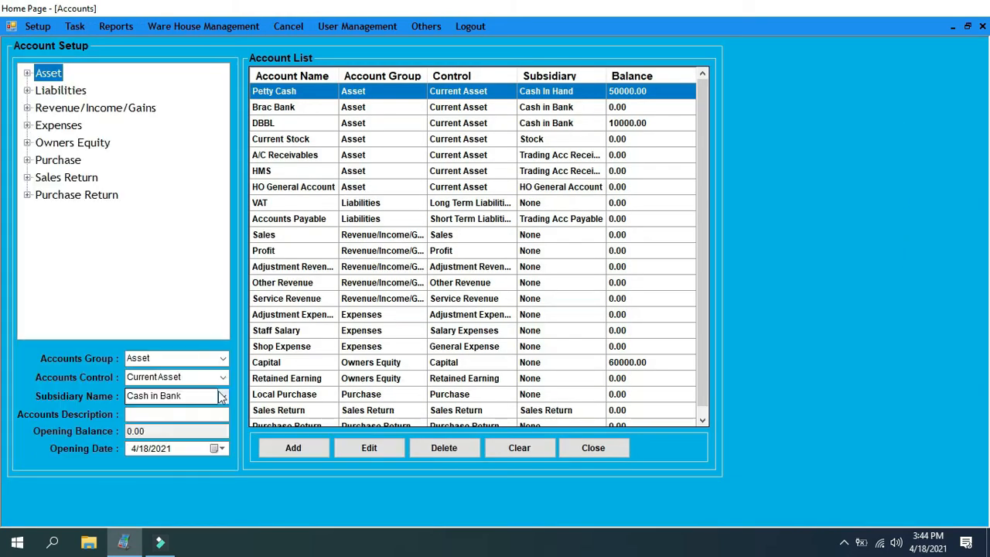
{"action": "left_click", "coordinate": [225, 358]}
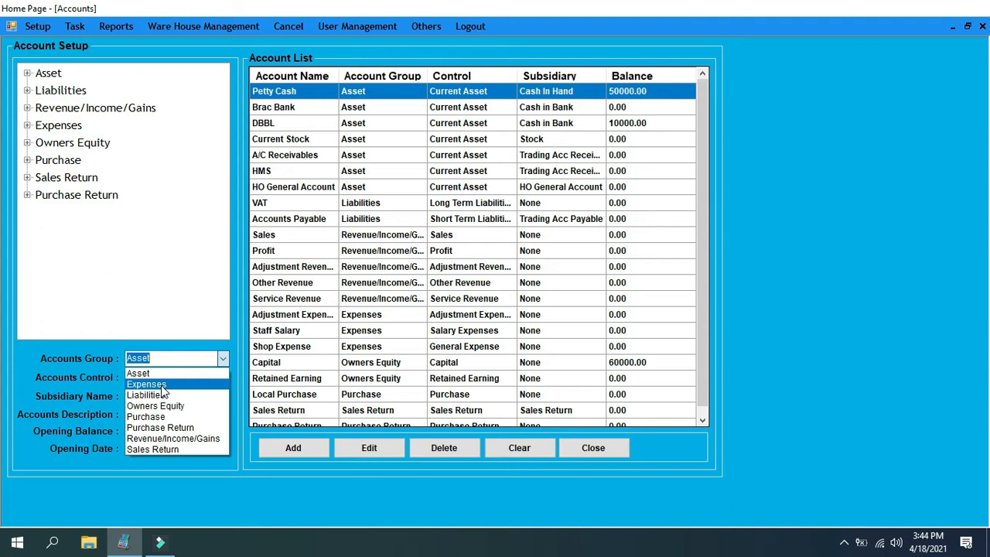
{"action": "left_click", "coordinate": [162, 386]}
{"action": "left_click", "coordinate": [223, 380]}
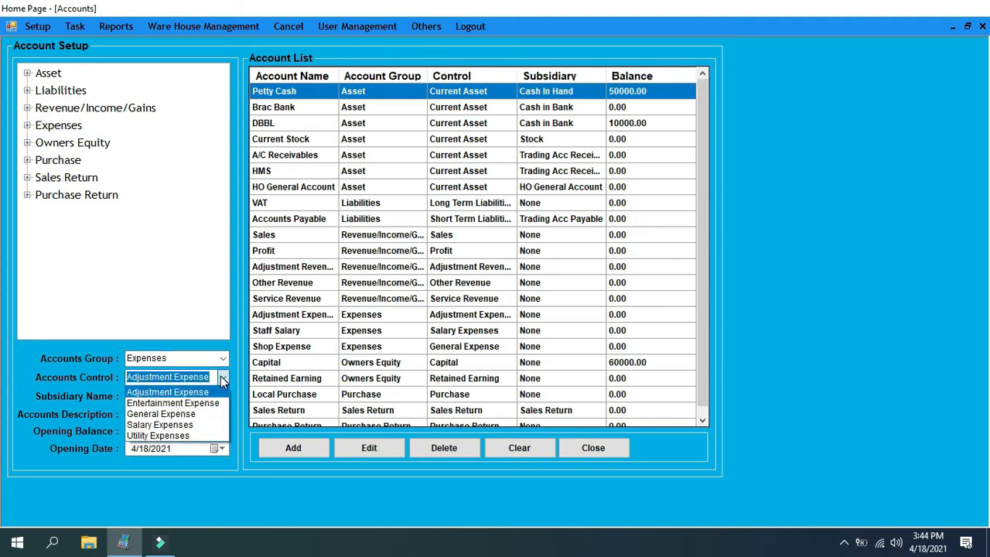
{"action": "left_click", "coordinate": [178, 414]}
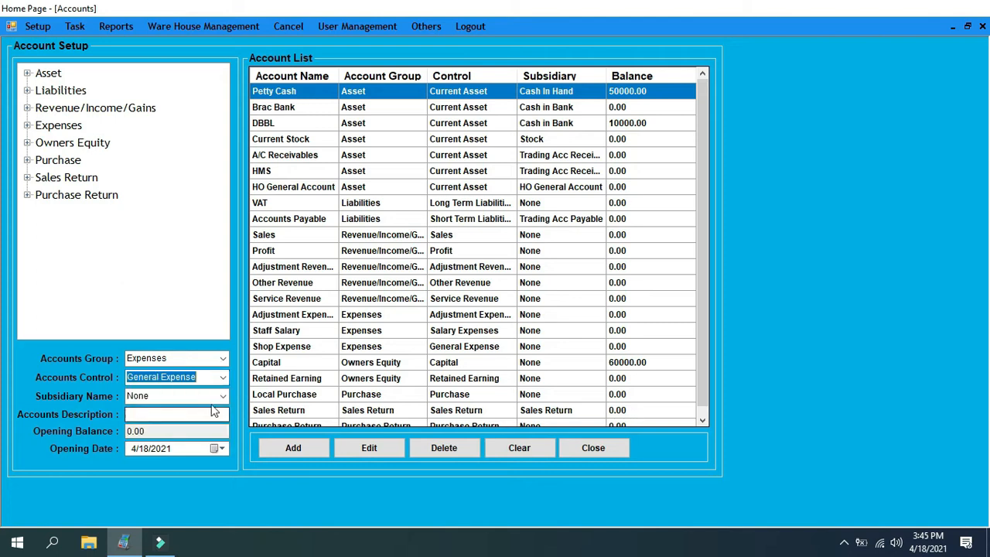
{"action": "left_click", "coordinate": [220, 397]}
{"action": "left_click", "coordinate": [221, 399]}
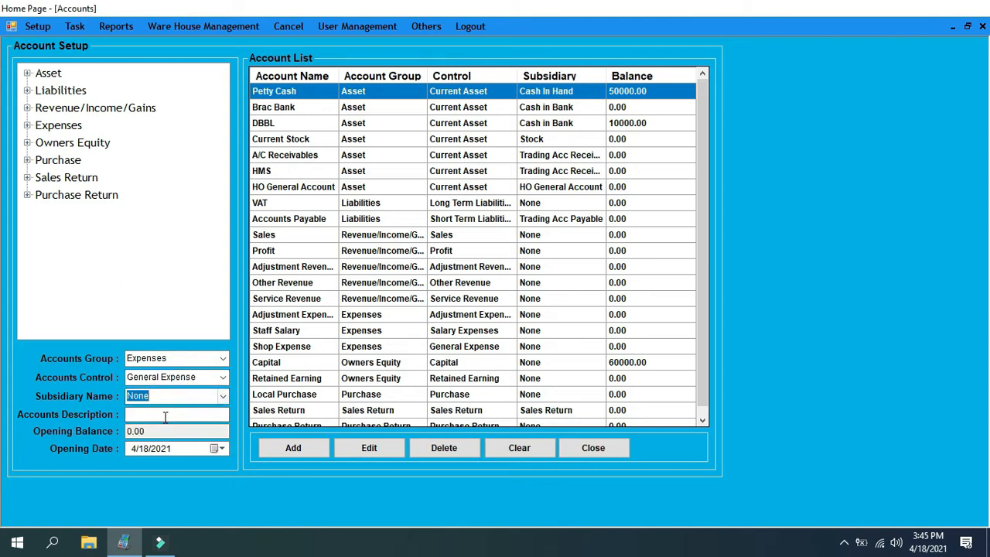
Describe the new expense account as "Intertainment Expense" and add it to the account list
{"action": "left_click", "coordinate": [165, 417]}
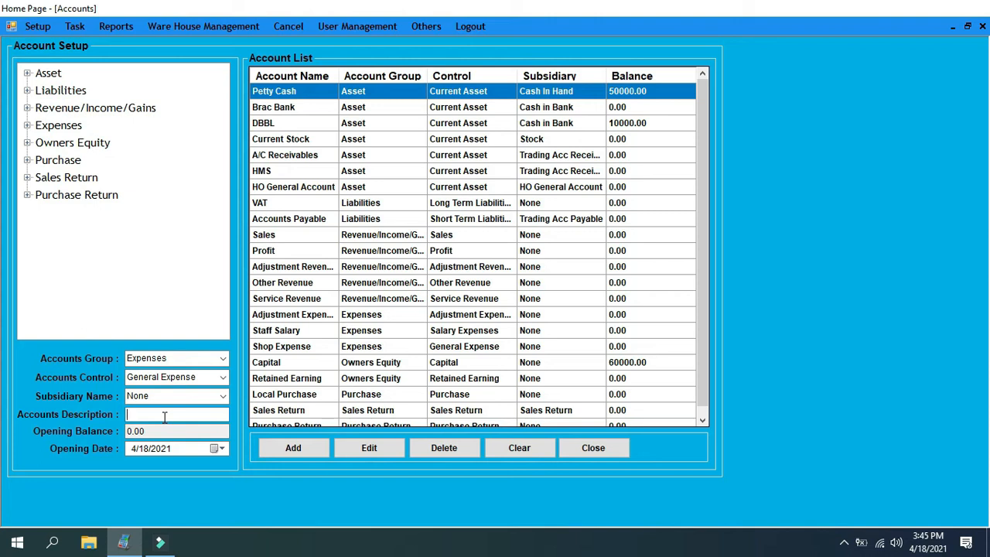
{"action": "type", "text": "Intertainment Expense"}
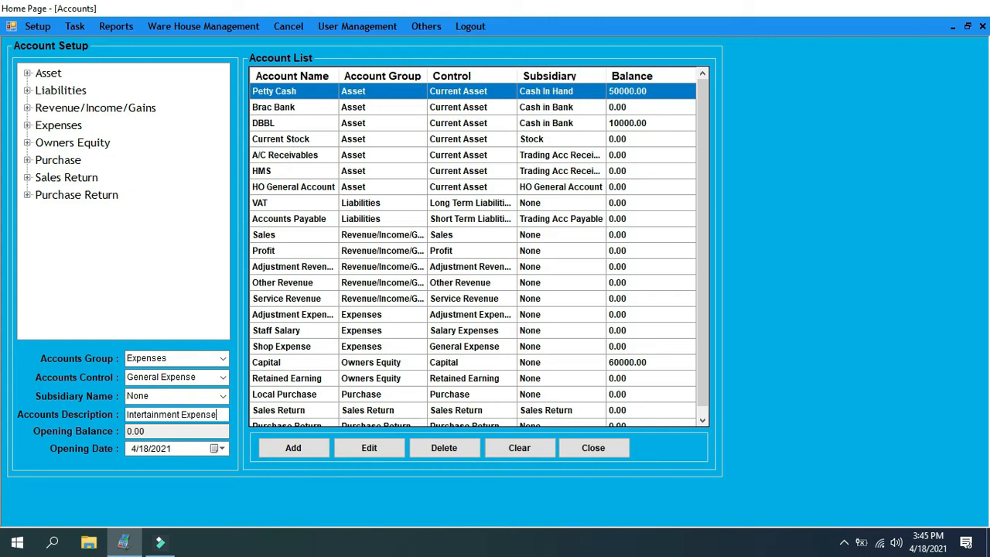
{"action": "left_click", "coordinate": [297, 448]}
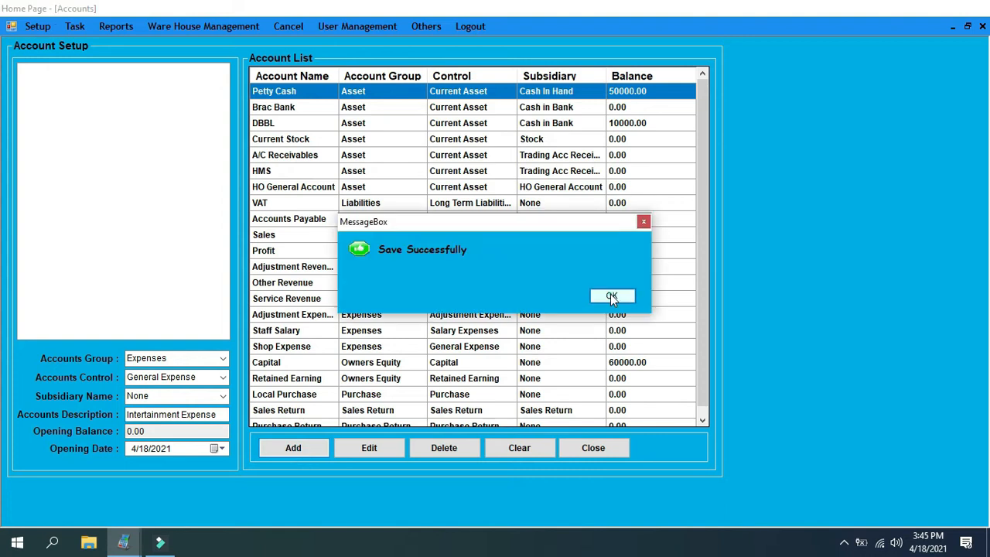
{"action": "left_click", "coordinate": [611, 297]}
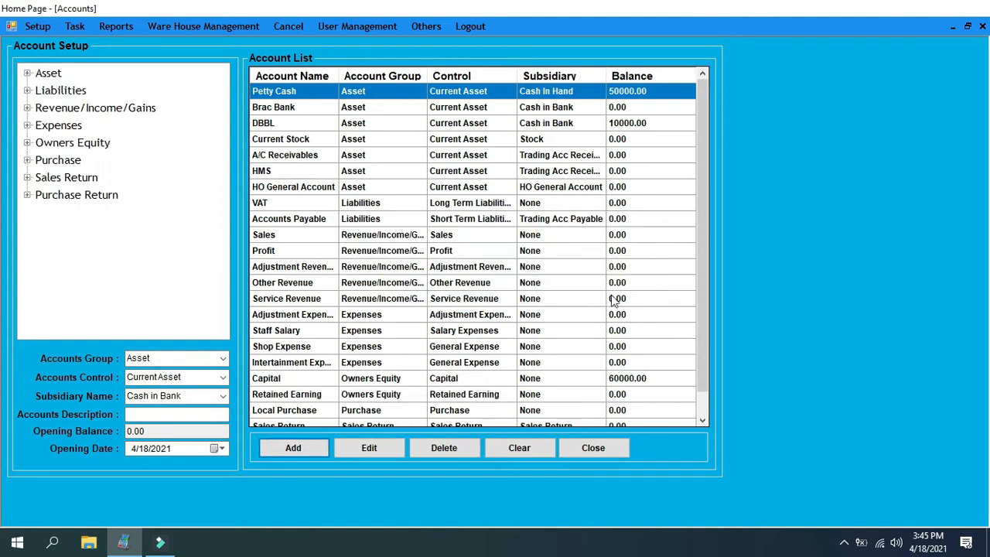
Examine the details of the Intertainment Expense, Staff Salary and Shop Expense accounts in the account list
{"action": "left_click", "coordinate": [309, 363]}
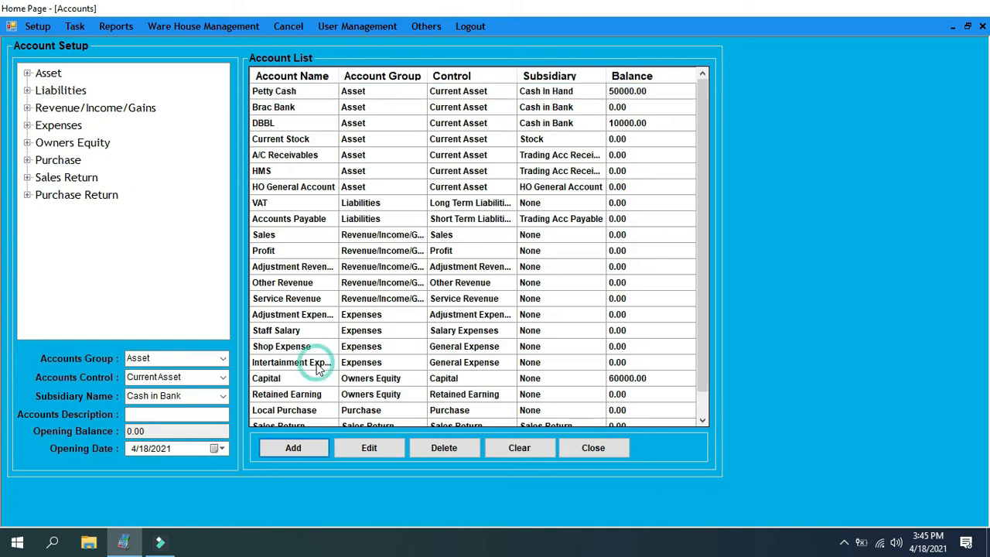
{"action": "double_click", "coordinate": [303, 365]}
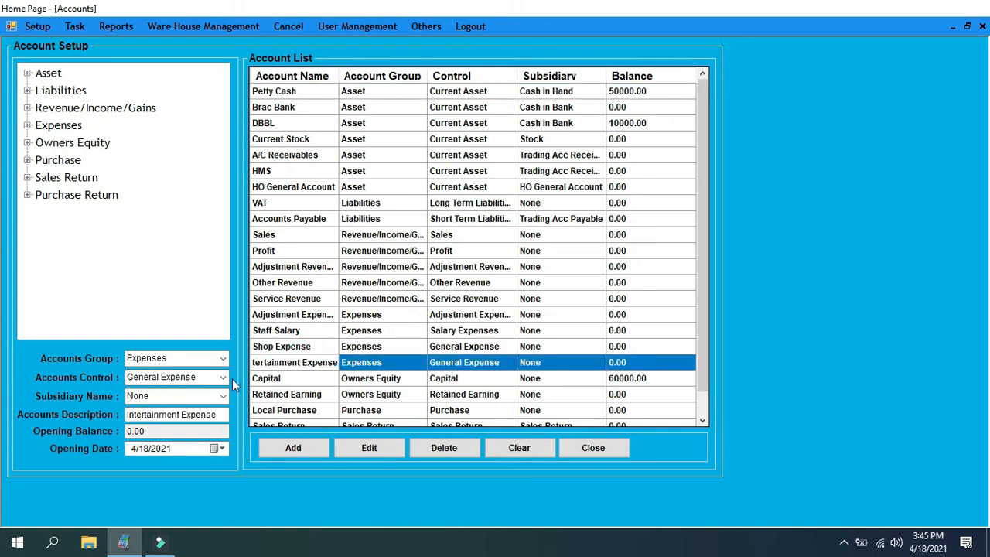
{"action": "left_click", "coordinate": [182, 414]}
{"action": "left_click", "coordinate": [371, 335]}
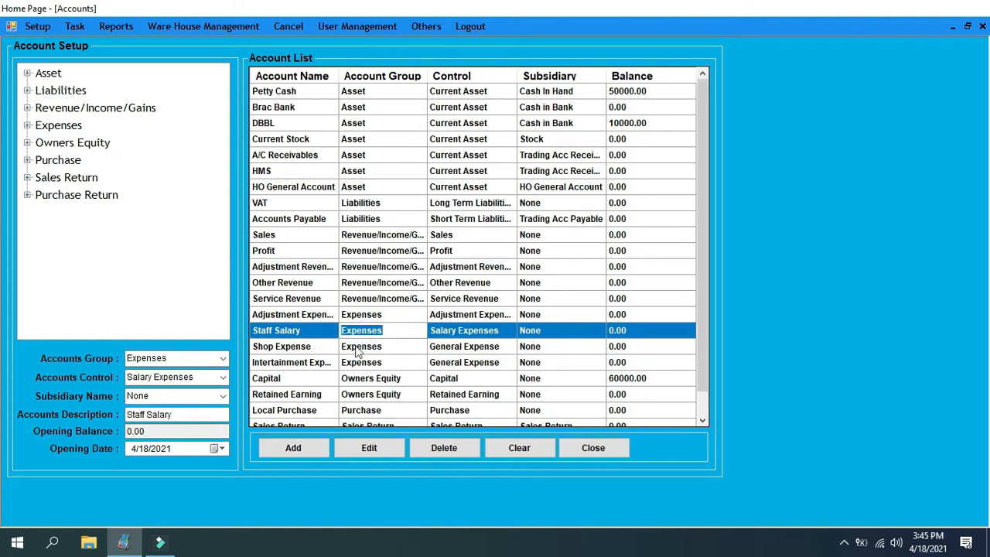
{"action": "left_click", "coordinate": [359, 348]}
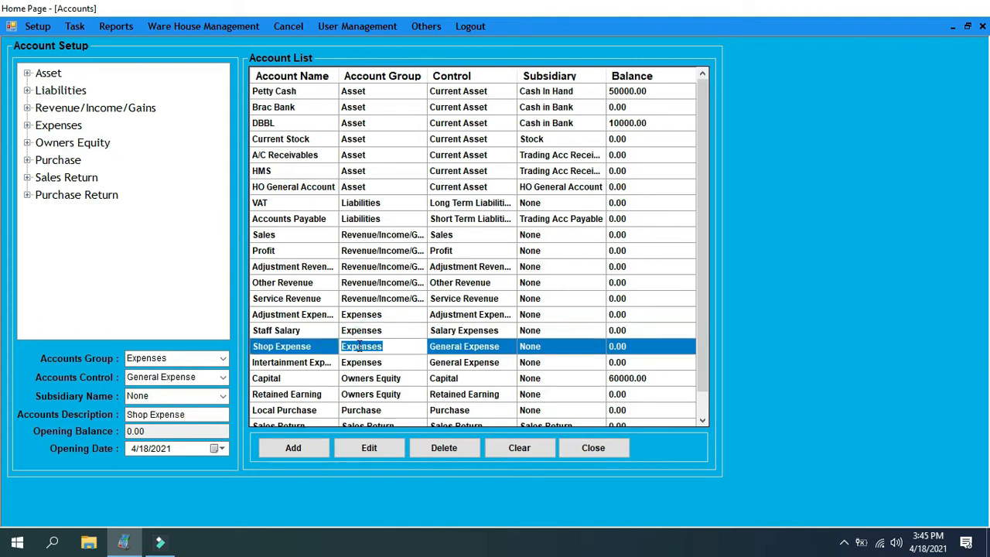
{"action": "scroll", "coordinate": [360, 348], "scroll_direction": "down", "scroll_amount": 1}
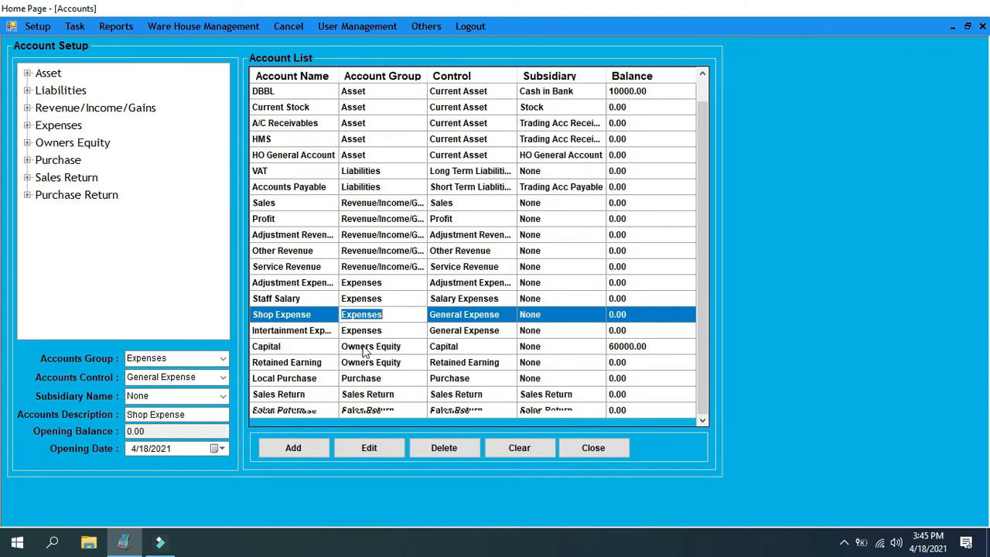
Review the available account groups and control options for the Shop Expense account, then close the account setup
{"action": "scroll", "coordinate": [364, 349], "scroll_direction": "up", "scroll_amount": 1}
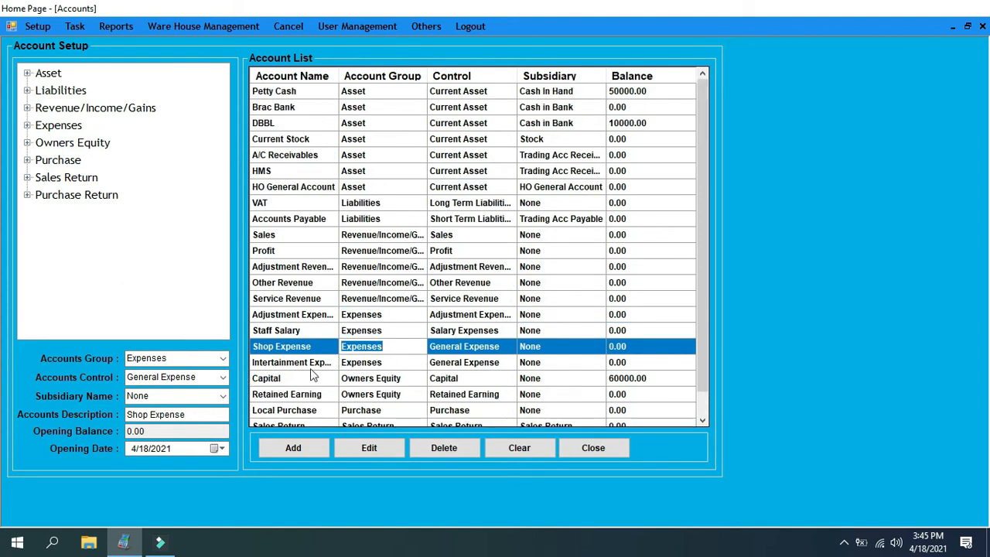
{"action": "left_click", "coordinate": [223, 359]}
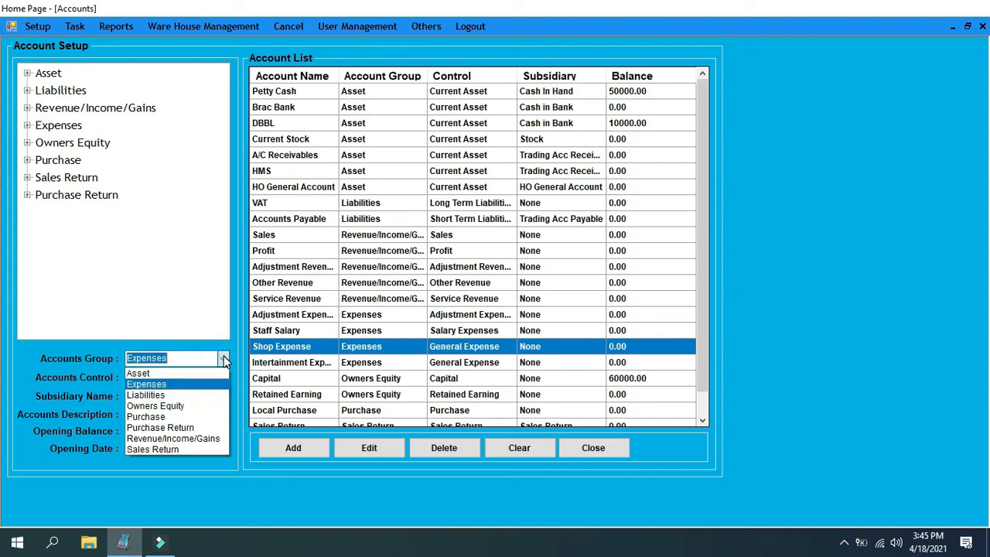
{"action": "left_click", "coordinate": [224, 361]}
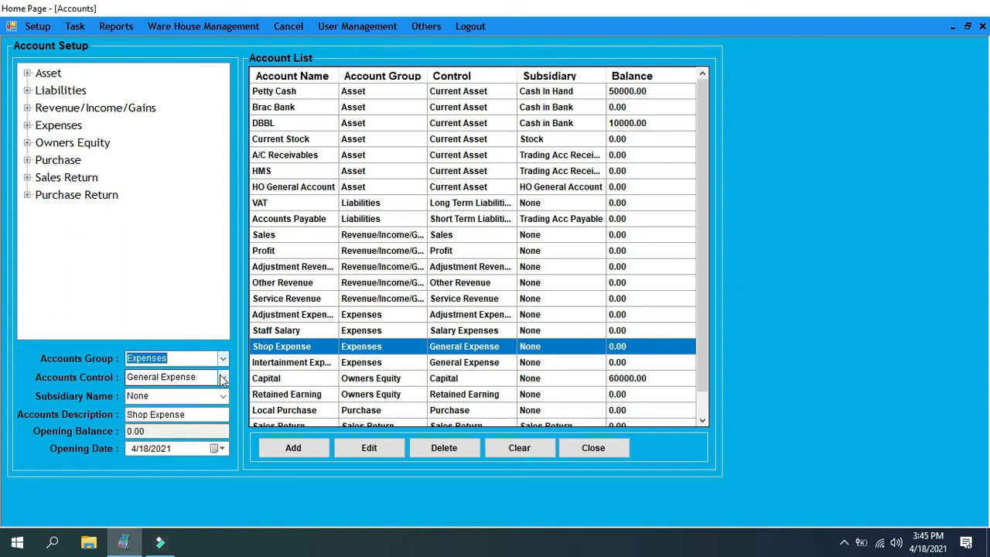
{"action": "left_click", "coordinate": [223, 378]}
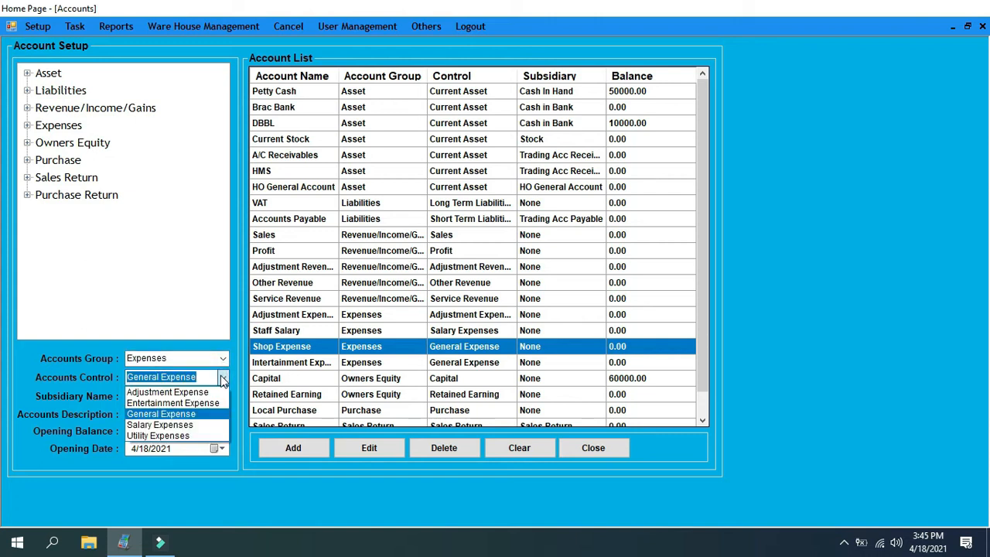
{"action": "left_click", "coordinate": [223, 378]}
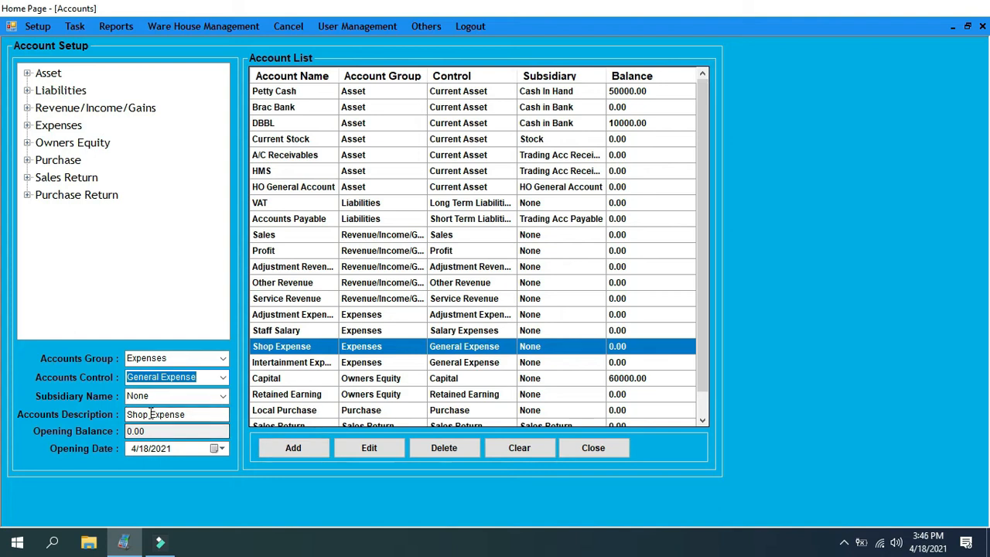
{"action": "left_click", "coordinate": [586, 450]}
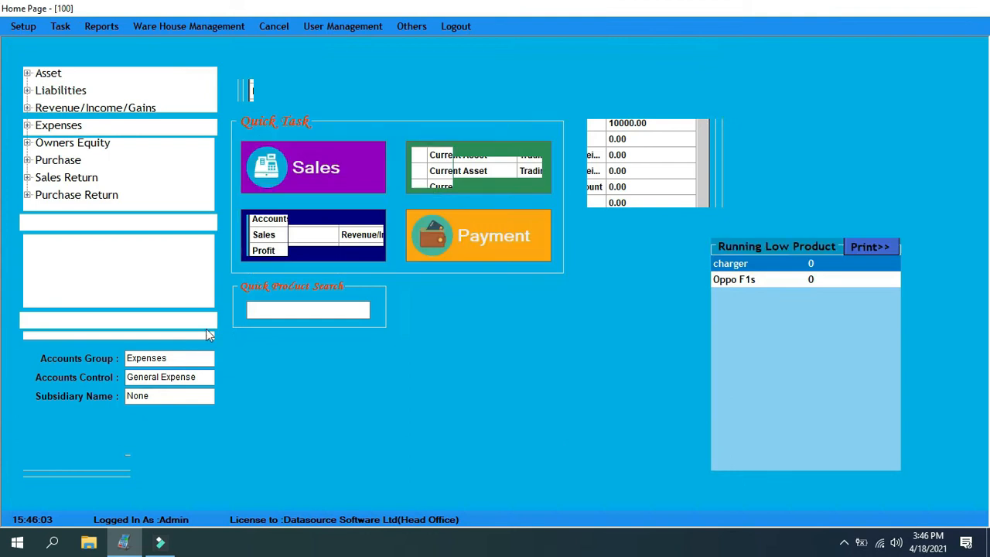
Open a new accounting voucher with Intertainment Expense as the debit account and Petty Cash as the credit account
{"action": "left_click", "coordinate": [59, 30]}
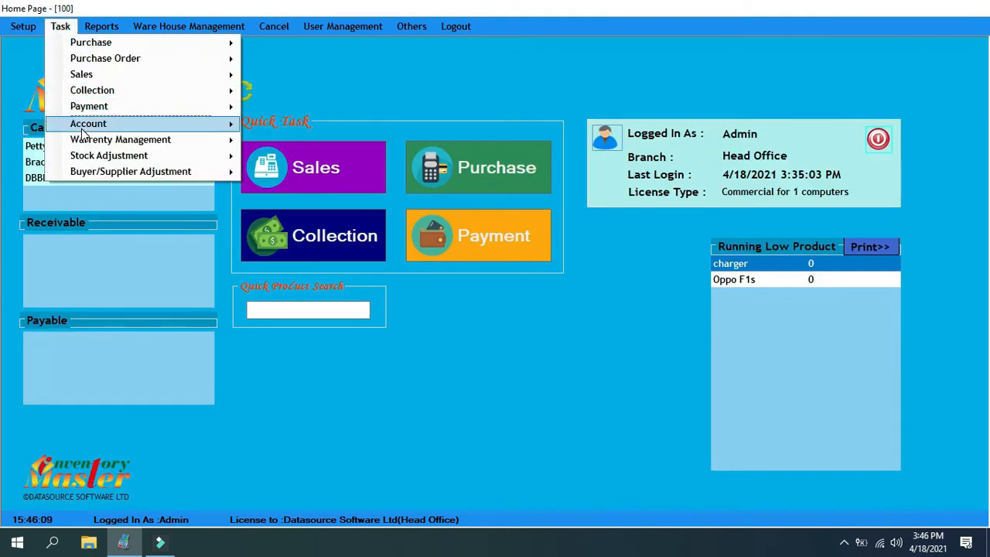
{"action": "mouse_move", "coordinate": [85, 124]}
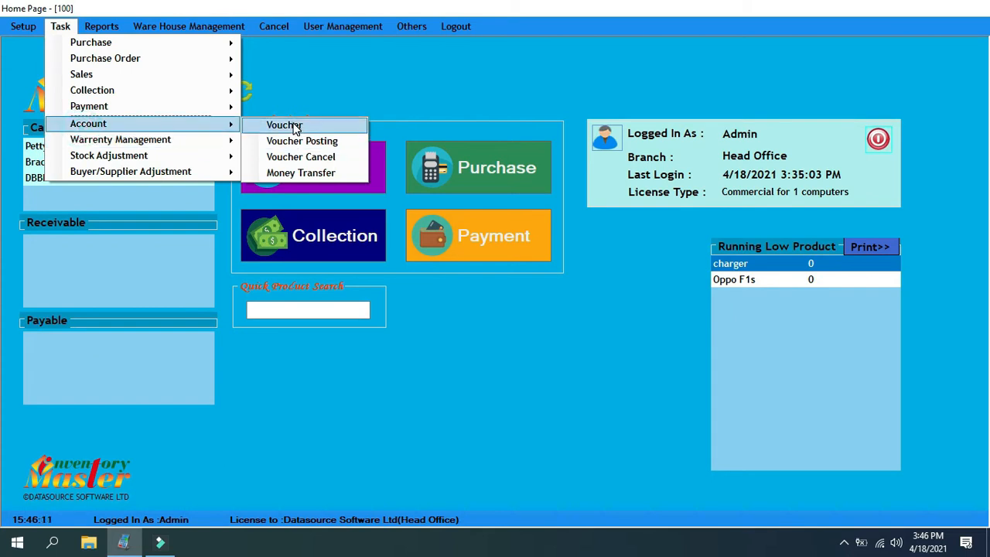
{"action": "left_click", "coordinate": [284, 126]}
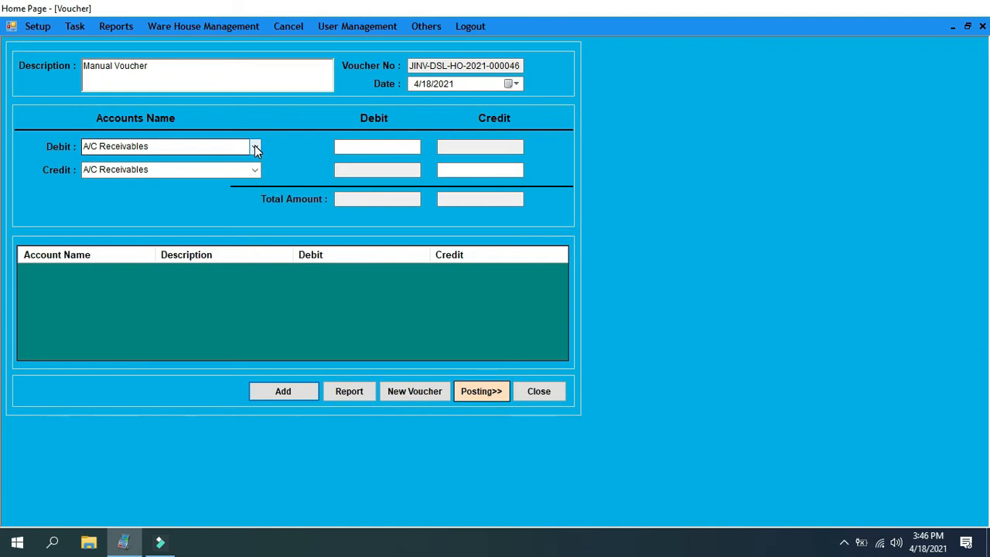
{"action": "left_click", "coordinate": [255, 147]}
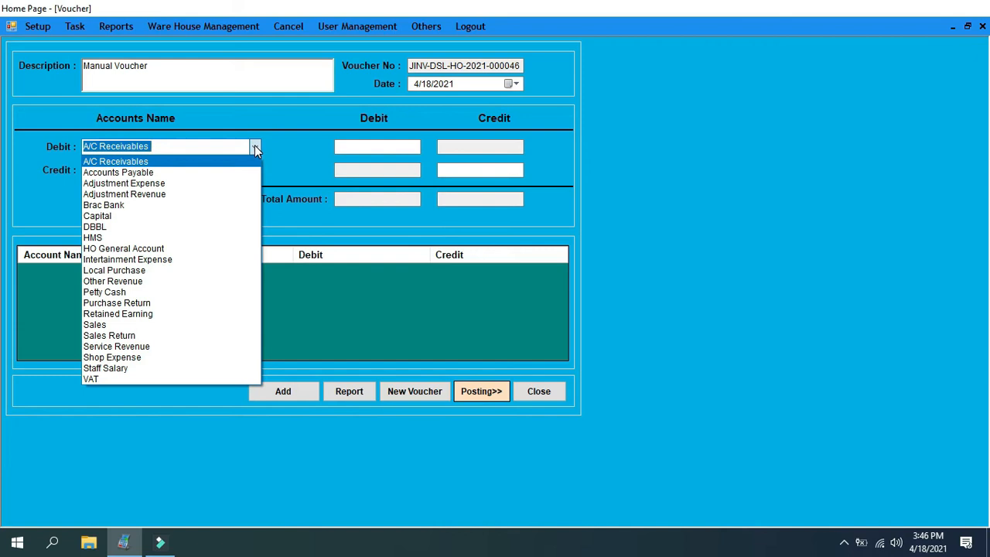
{"action": "left_click", "coordinate": [255, 146]}
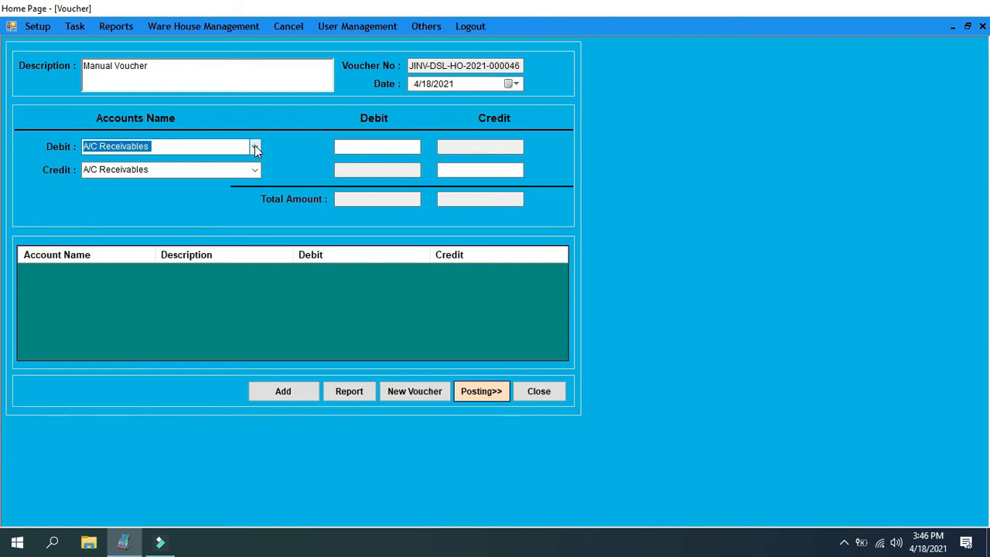
{"action": "left_click", "coordinate": [255, 147]}
{"action": "left_click", "coordinate": [256, 147]}
{"action": "left_click", "coordinate": [255, 146]}
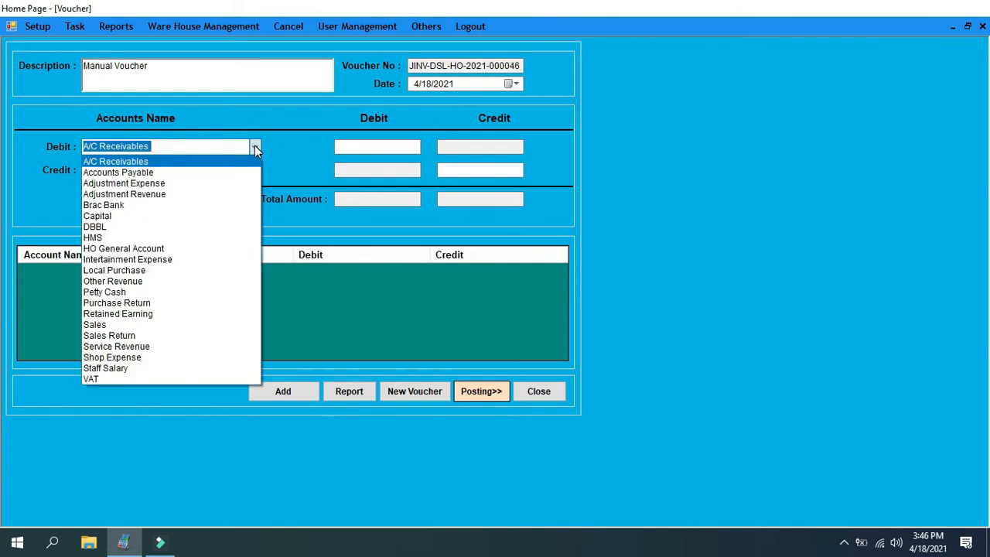
{"action": "left_click", "coordinate": [255, 146]}
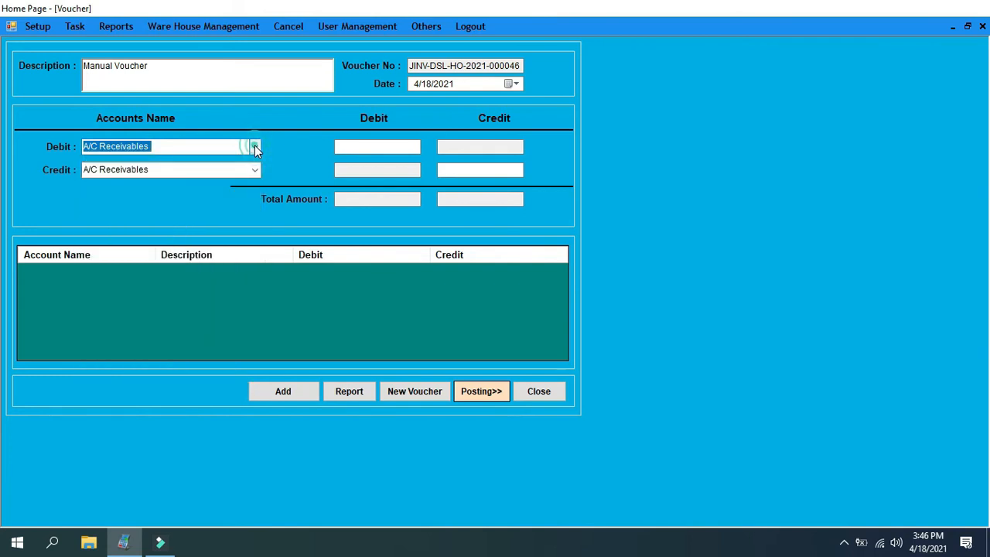
{"action": "left_click", "coordinate": [255, 147]}
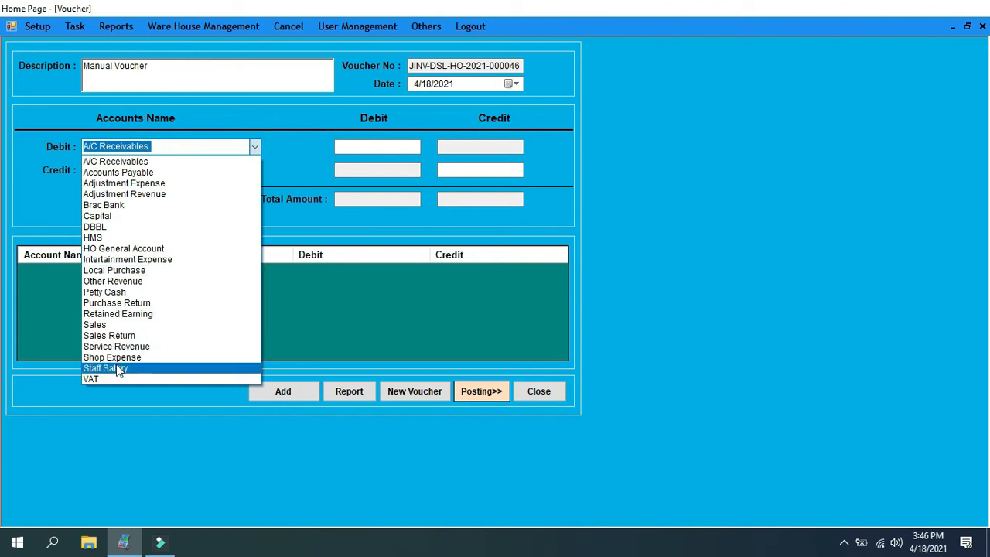
{"action": "left_click", "coordinate": [150, 260]}
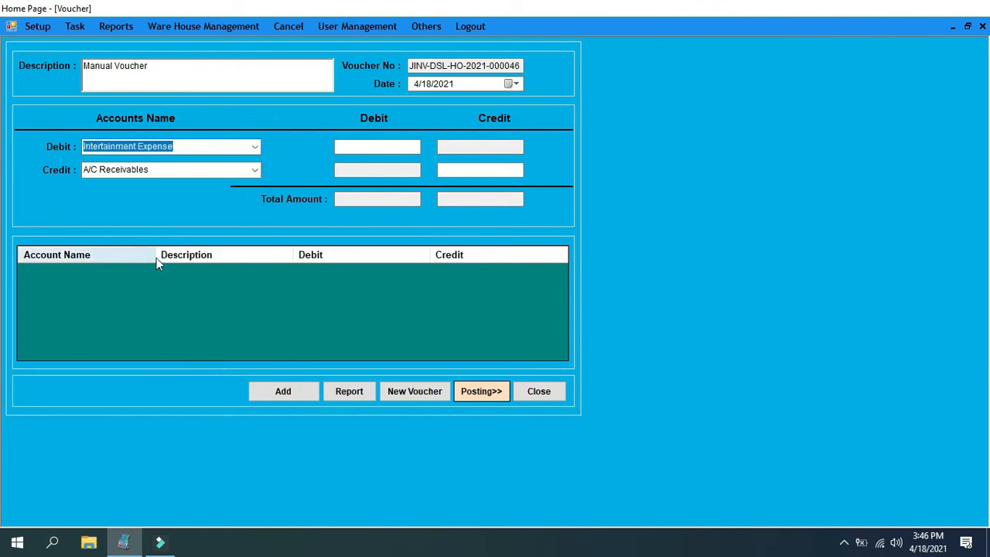
{"action": "left_click", "coordinate": [256, 169]}
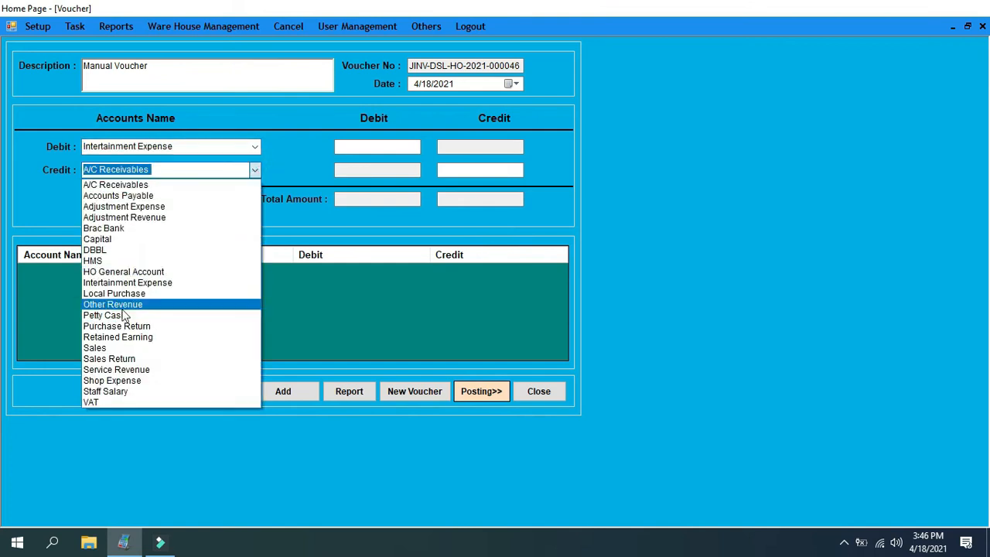
{"action": "left_click", "coordinate": [141, 316]}
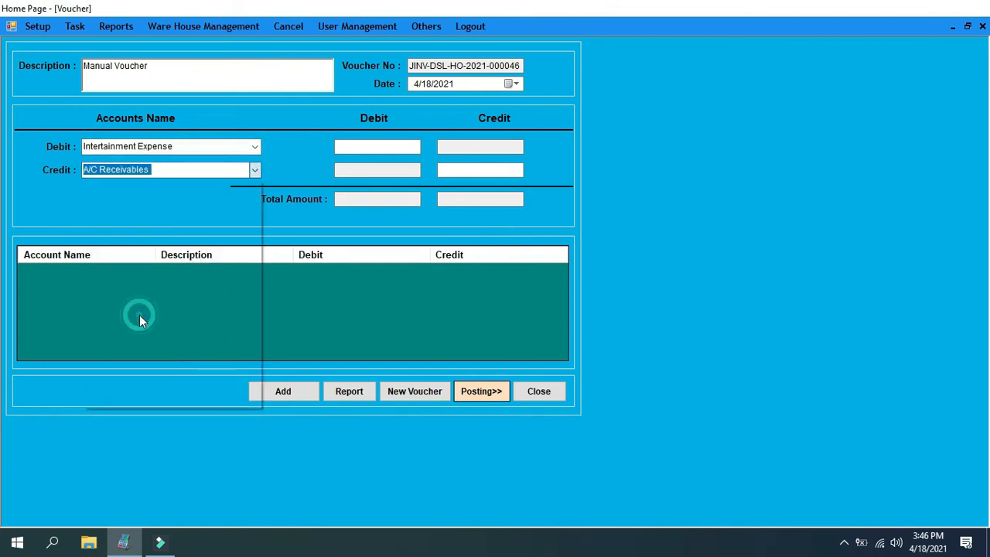
Replace the voucher's description with "Tea bill"
{"action": "left_click", "coordinate": [378, 146]}
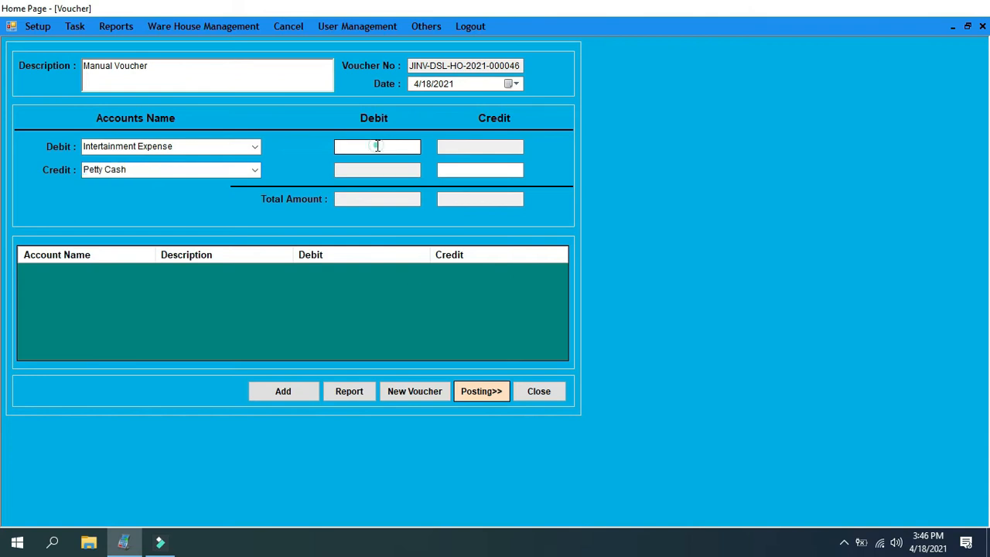
{"action": "left_click", "coordinate": [378, 147]}
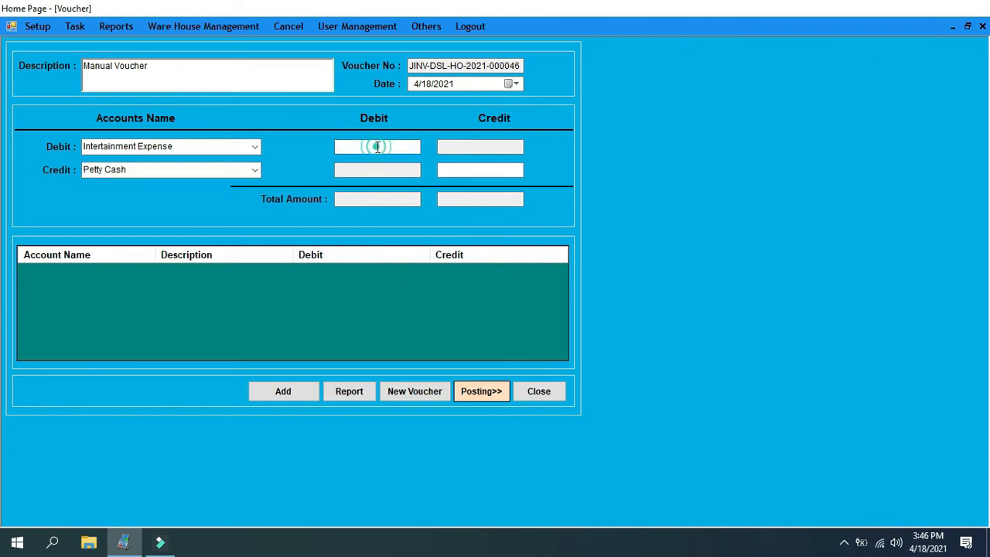
{"action": "left_click", "coordinate": [179, 66]}
{"action": "type", "text": "Tea bill"}
Enter a debit amount of 90 and add the tea bill entry to the voucher
{"action": "left_click", "coordinate": [354, 148]}
{"action": "type", "text": "1"}
{"action": "key", "text": "BackSpace"}
{"action": "type", "text": "90"}
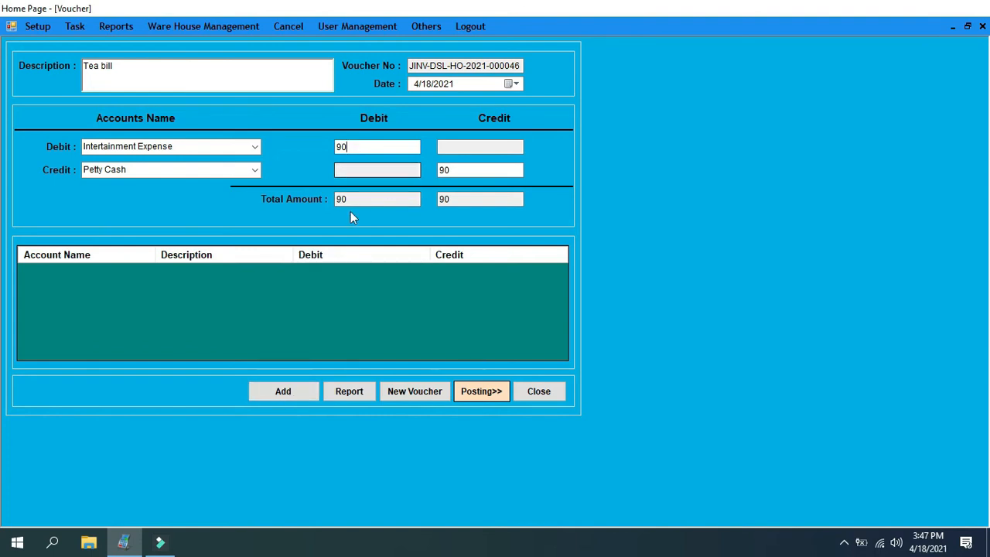
{"action": "double_click", "coordinate": [352, 147]}
{"action": "left_click", "coordinate": [297, 387]}
{"action": "left_click", "coordinate": [603, 296]}
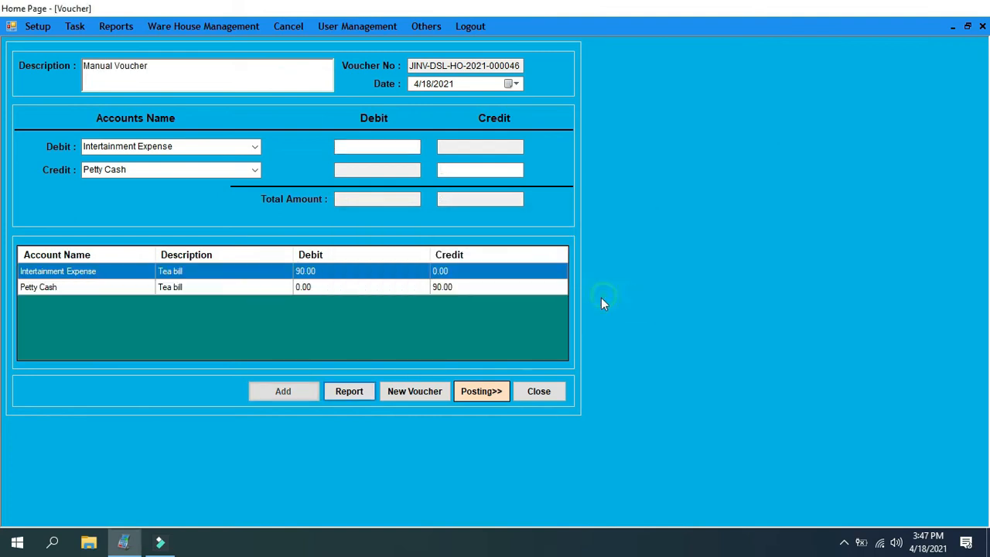
Post the tea bill voucher and close the posting and voucher forms
{"action": "left_click", "coordinate": [483, 392]}
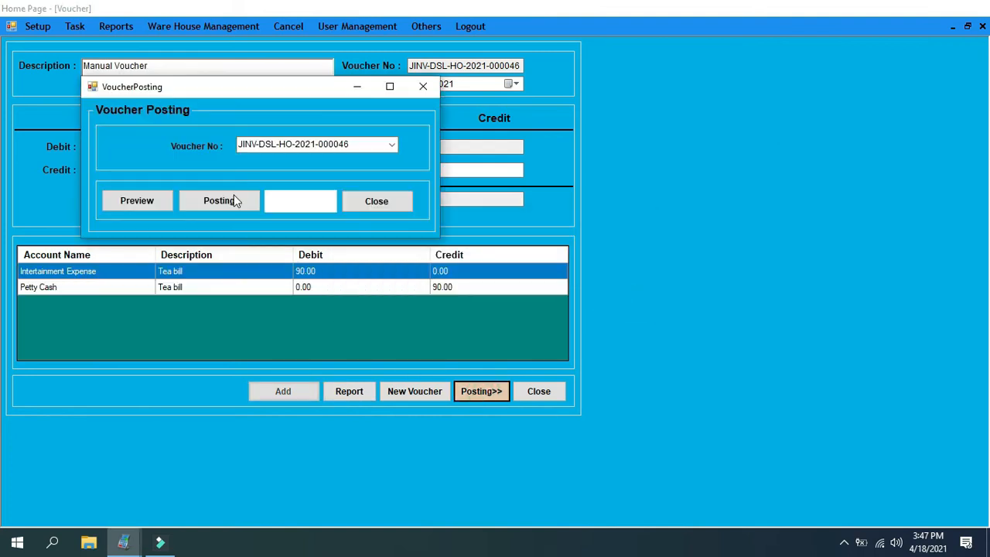
{"action": "left_click", "coordinate": [232, 200]}
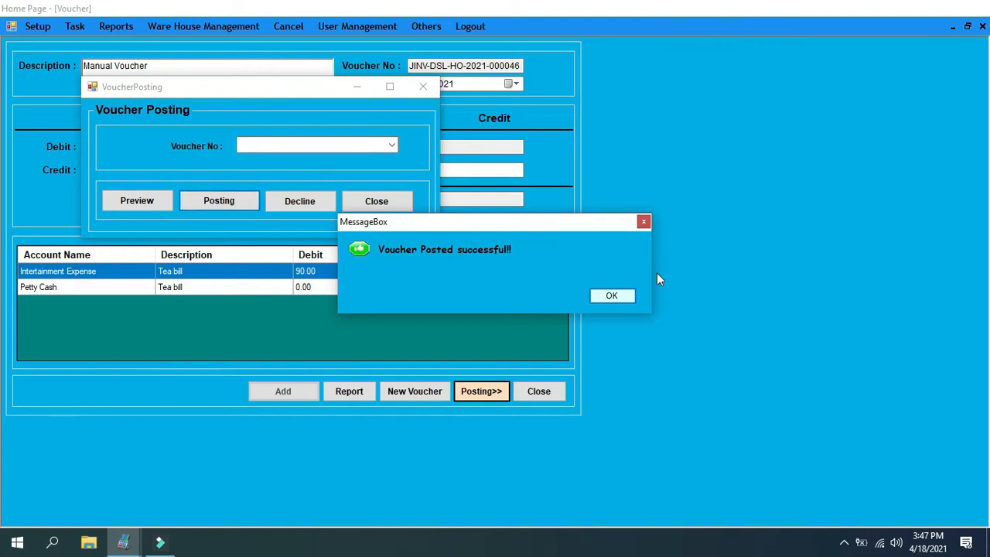
{"action": "left_click", "coordinate": [611, 296]}
{"action": "left_click", "coordinate": [398, 200]}
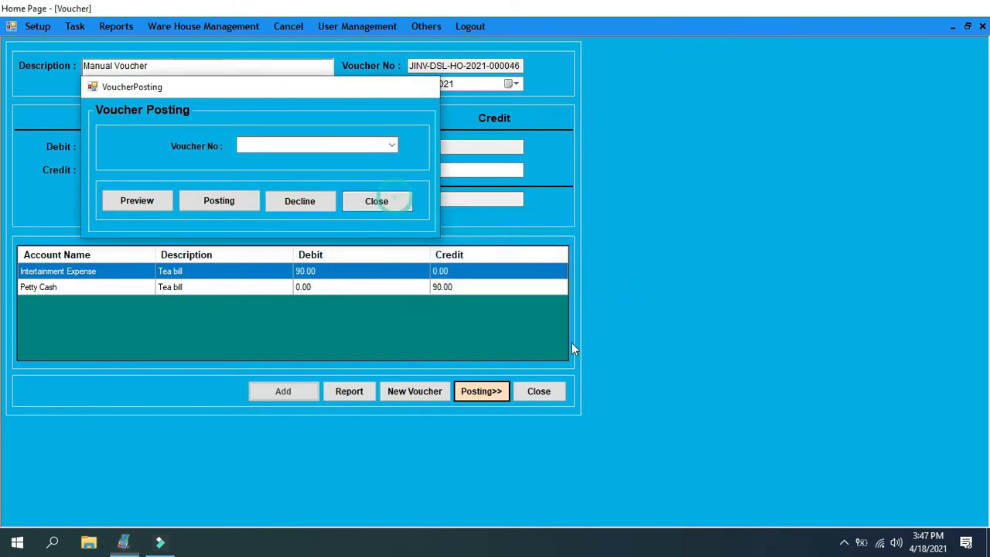
{"action": "left_click", "coordinate": [539, 392]}
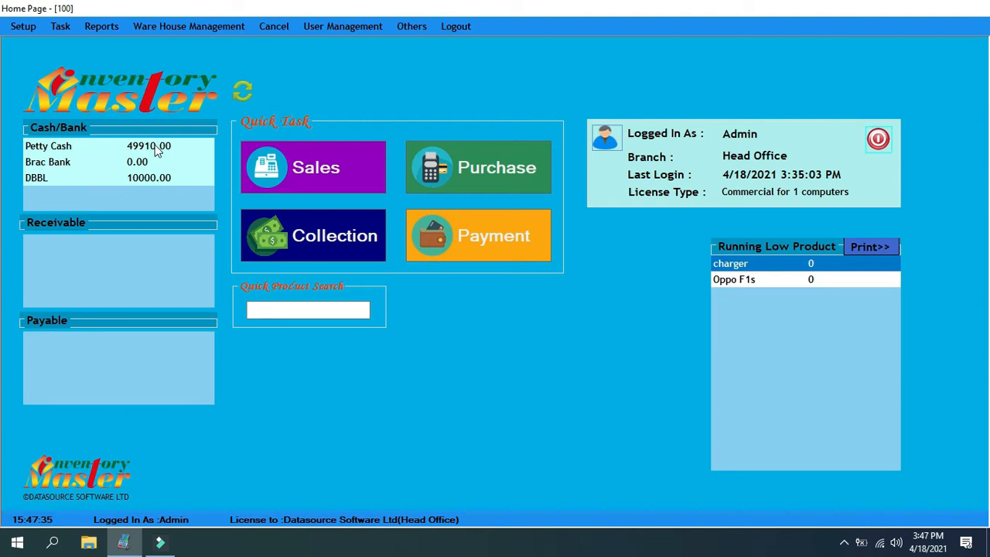
View the expense list report for all branches and all expenses on 4/18/2021, then close it
{"action": "left_click", "coordinate": [91, 26]}
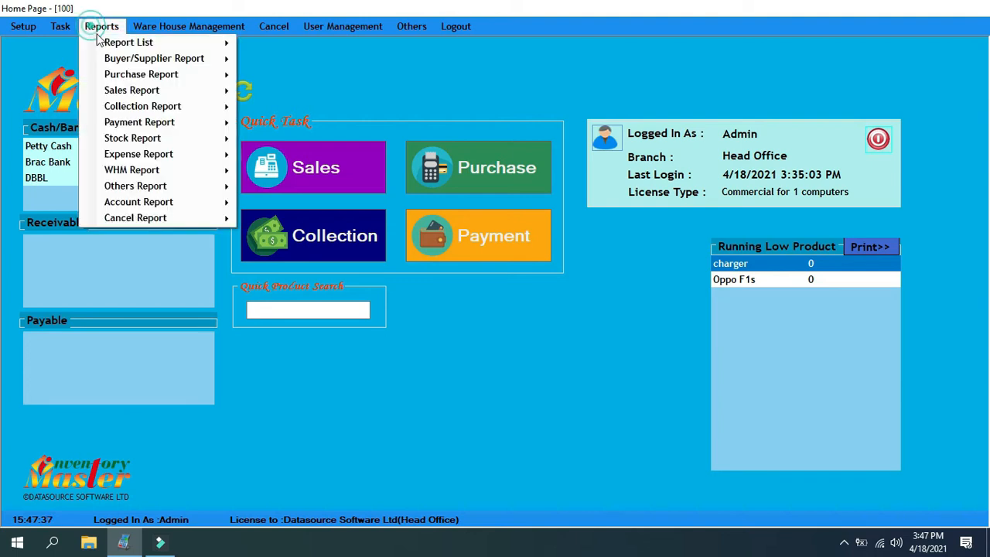
{"action": "mouse_move", "coordinate": [146, 153]}
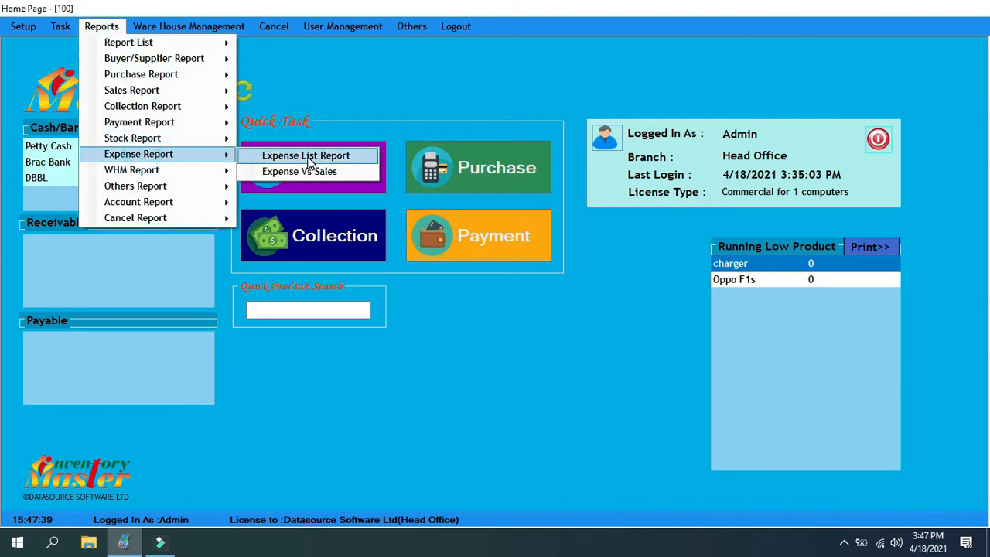
{"action": "left_click", "coordinate": [309, 161]}
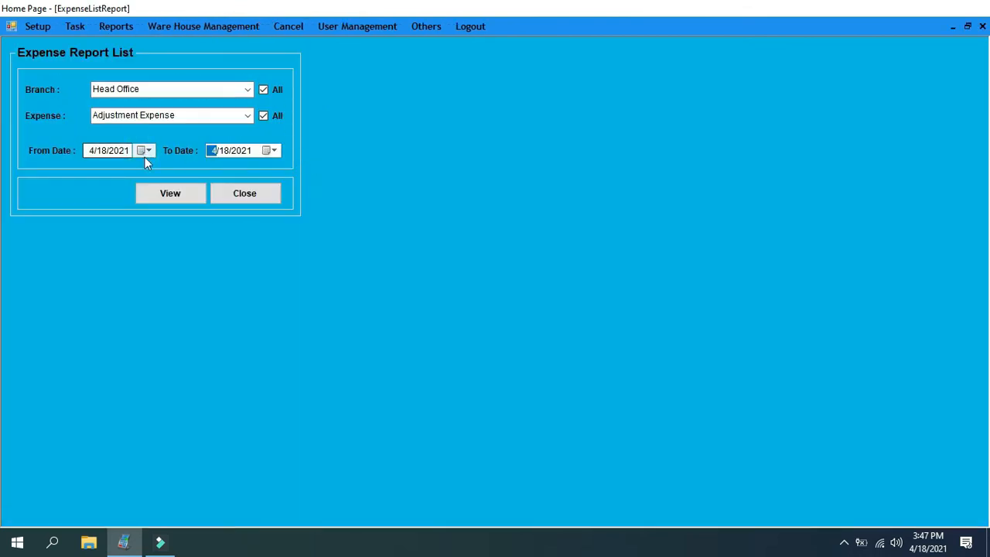
{"action": "left_click", "coordinate": [144, 157]}
{"action": "left_click", "coordinate": [354, 173]}
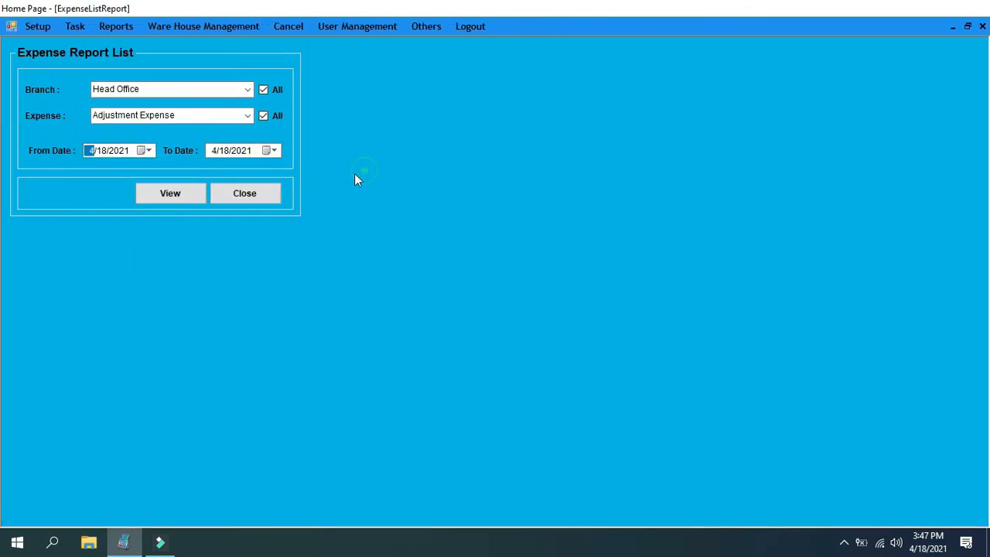
{"action": "left_click", "coordinate": [170, 194]}
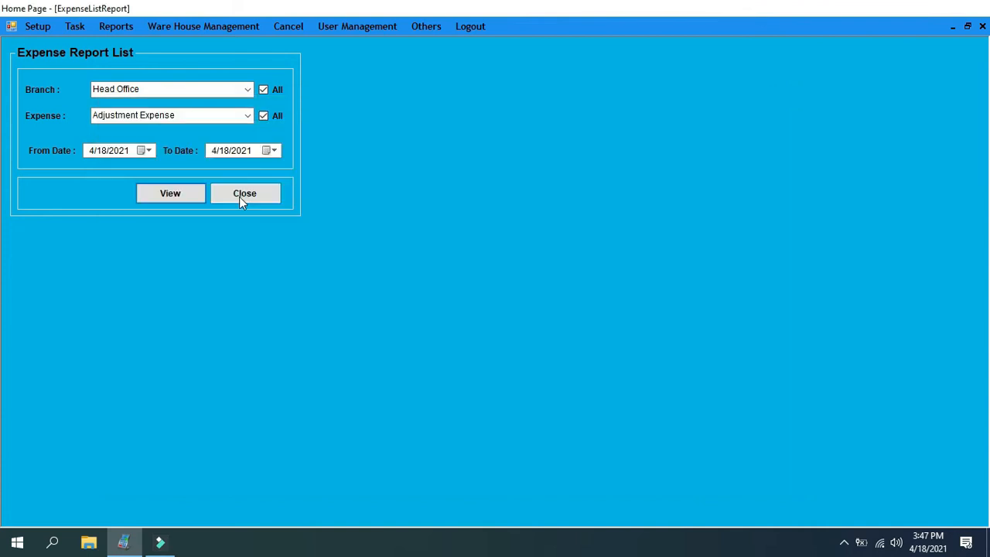
{"action": "left_click", "coordinate": [240, 197]}
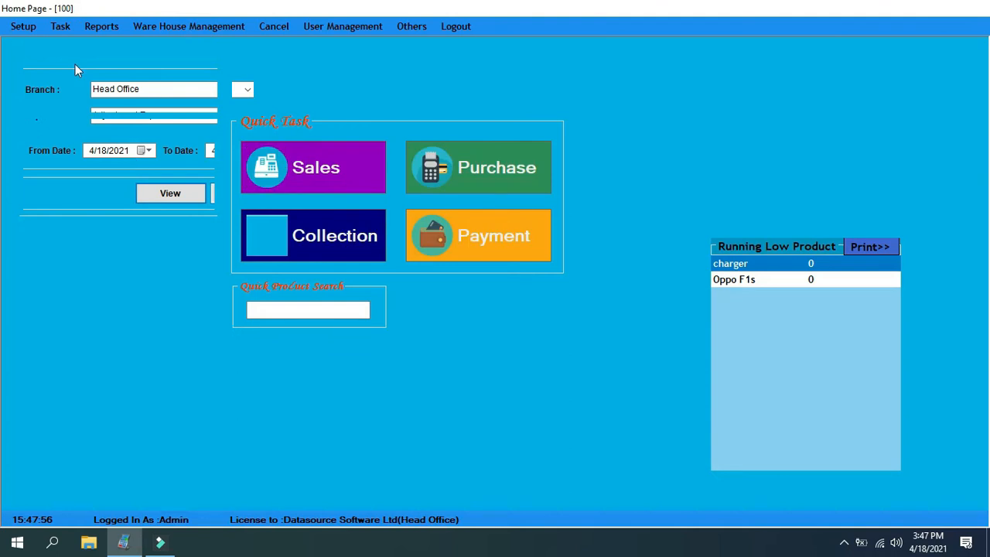
Start a new account voucher with Shop Expense as the debit account and DBBL as the credit account
{"action": "left_click", "coordinate": [60, 26]}
{"action": "mouse_move", "coordinate": [91, 127]}
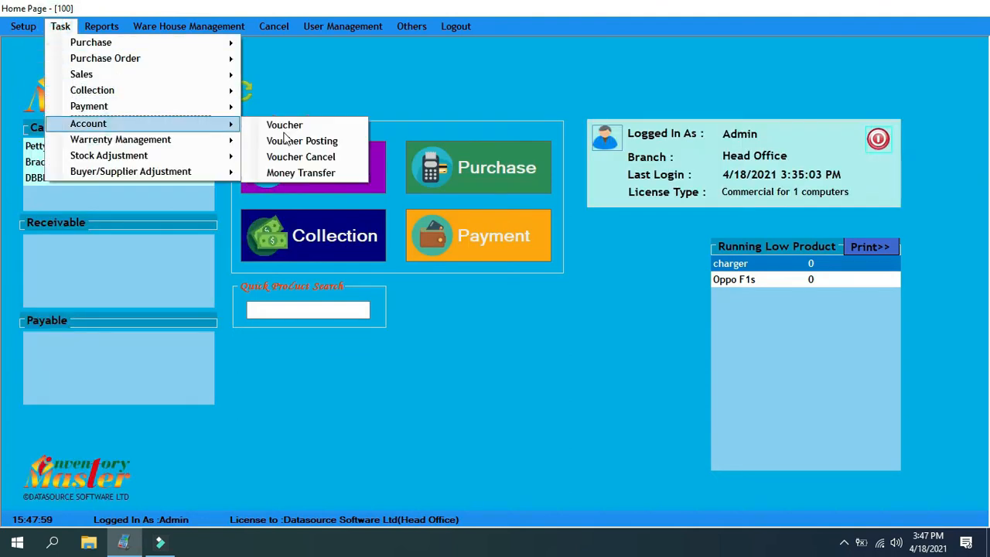
{"action": "left_click", "coordinate": [284, 126]}
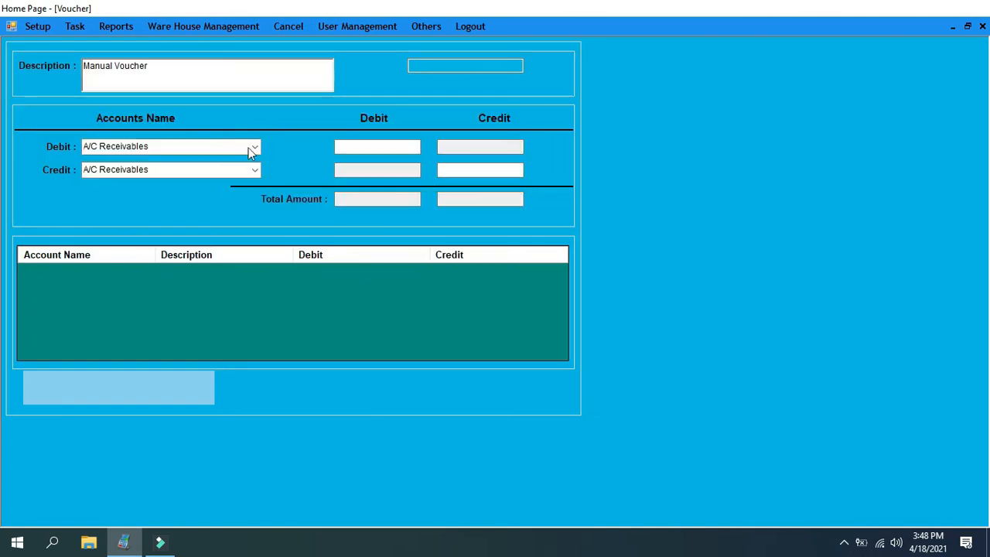
{"action": "left_click", "coordinate": [255, 147]}
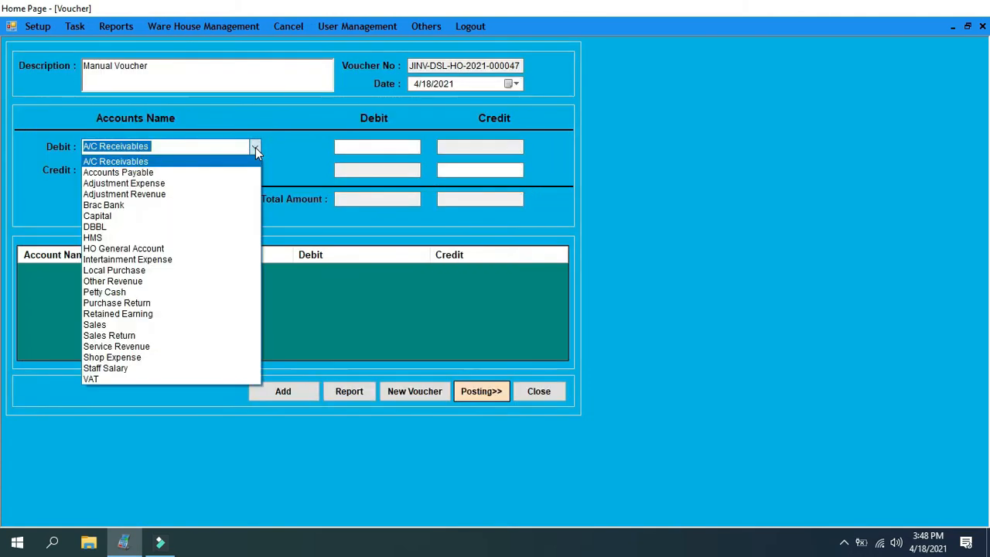
{"action": "left_click", "coordinate": [129, 357]}
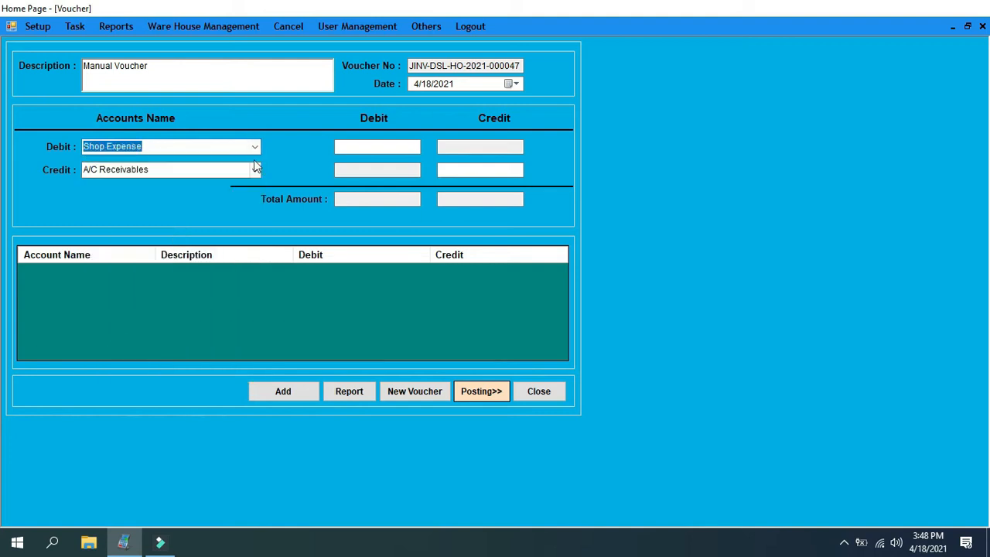
{"action": "left_click", "coordinate": [254, 170]}
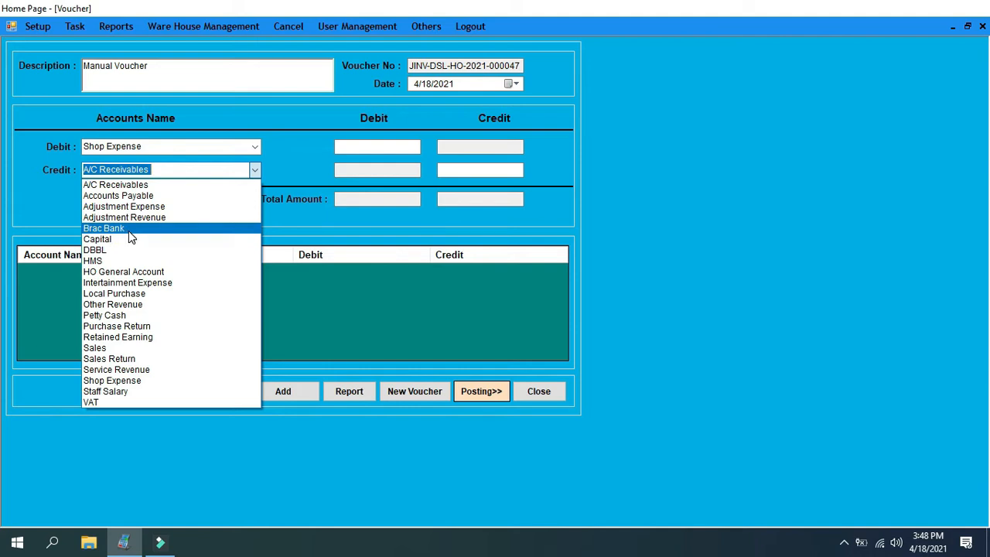
{"action": "left_click", "coordinate": [119, 250]}
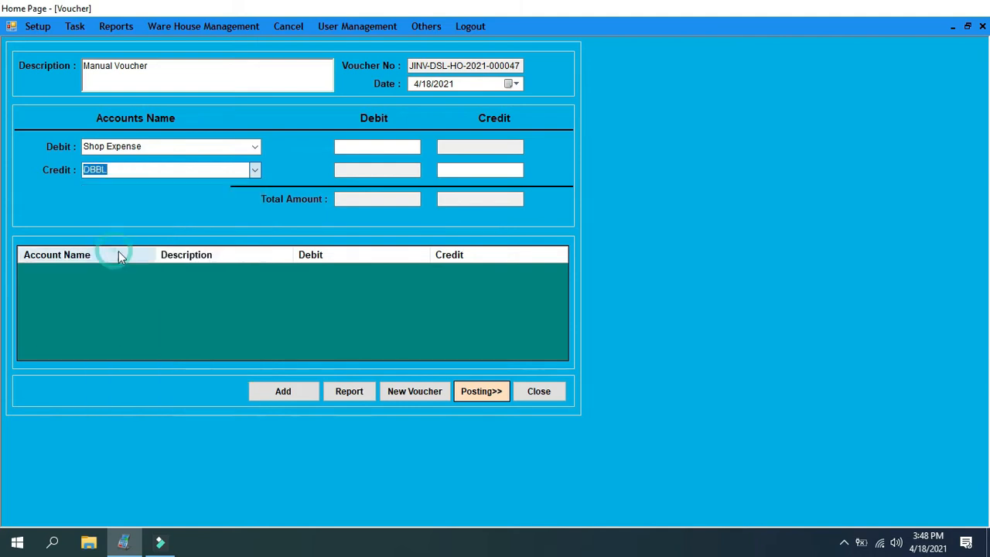
Replace the voucher's description with "Electricity bill", enter a debit amount of 1500 and add the entry
{"action": "left_click_drag", "start_coordinate": [154, 66], "coordinate": [80, 67]}
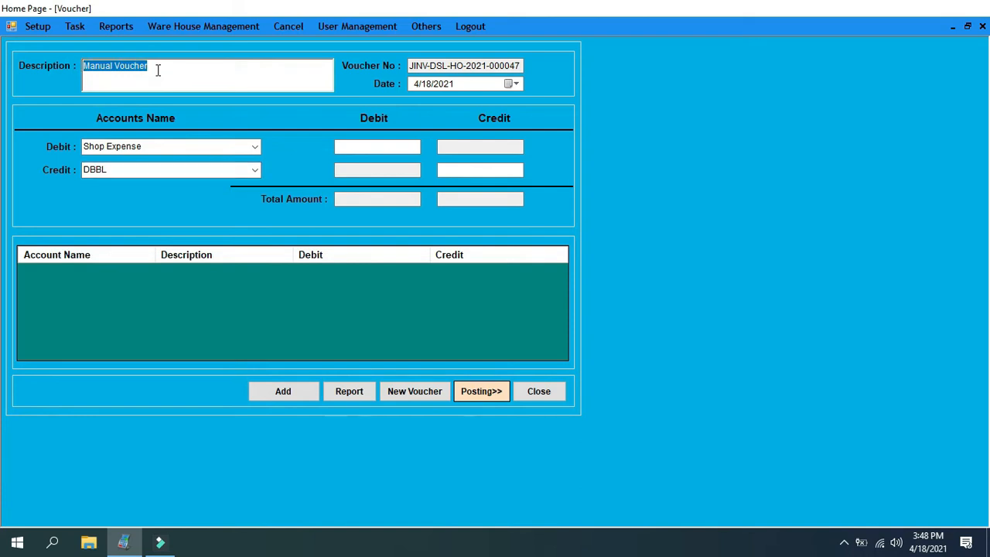
{"action": "type", "text": "Ele"}
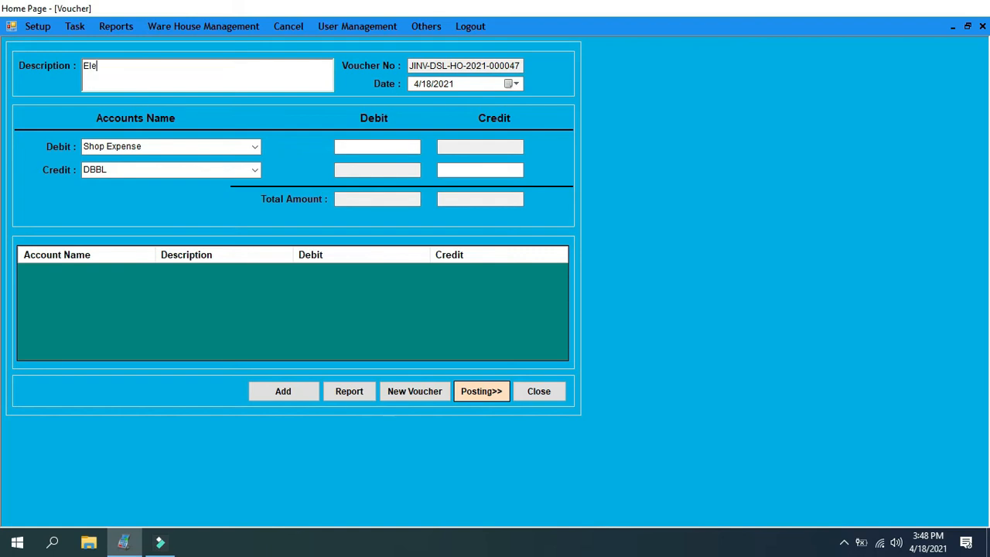
{"action": "type", "text": "ctricity bill"}
{"action": "left_click", "coordinate": [372, 153]}
{"action": "type", "text": "1500"}
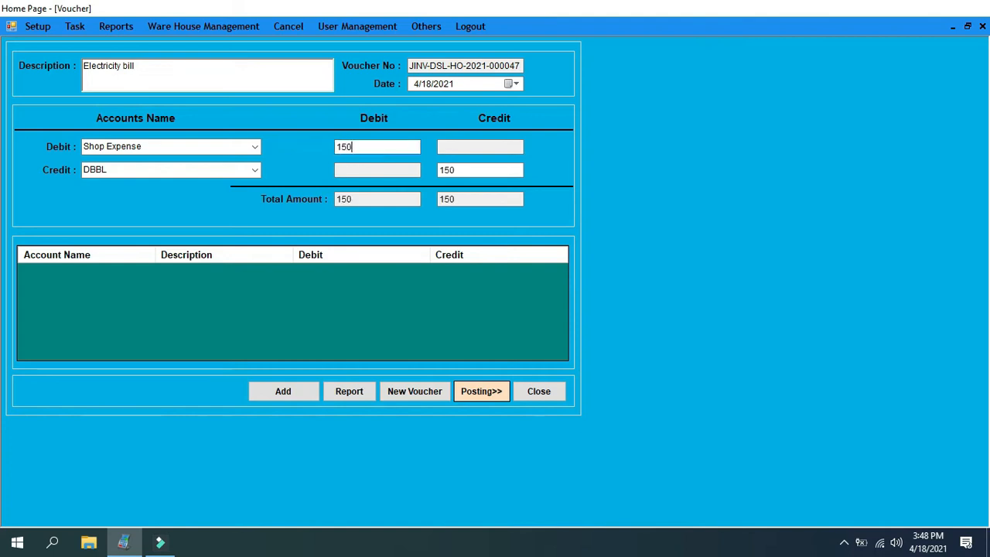
{"action": "left_click", "coordinate": [300, 393]}
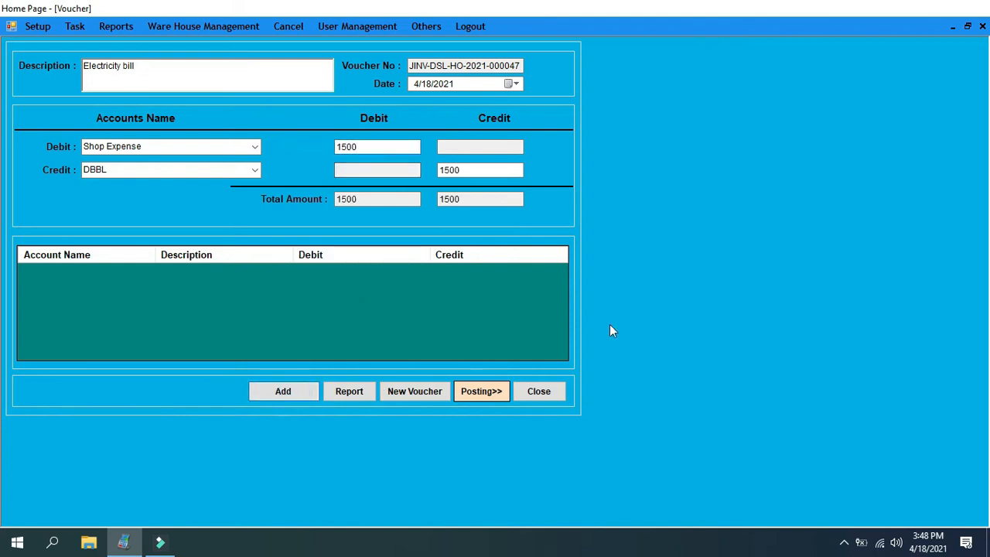
Post and close the electricity bill voucher, and refresh the cash and bank balances on the home page
{"action": "left_click", "coordinate": [610, 295]}
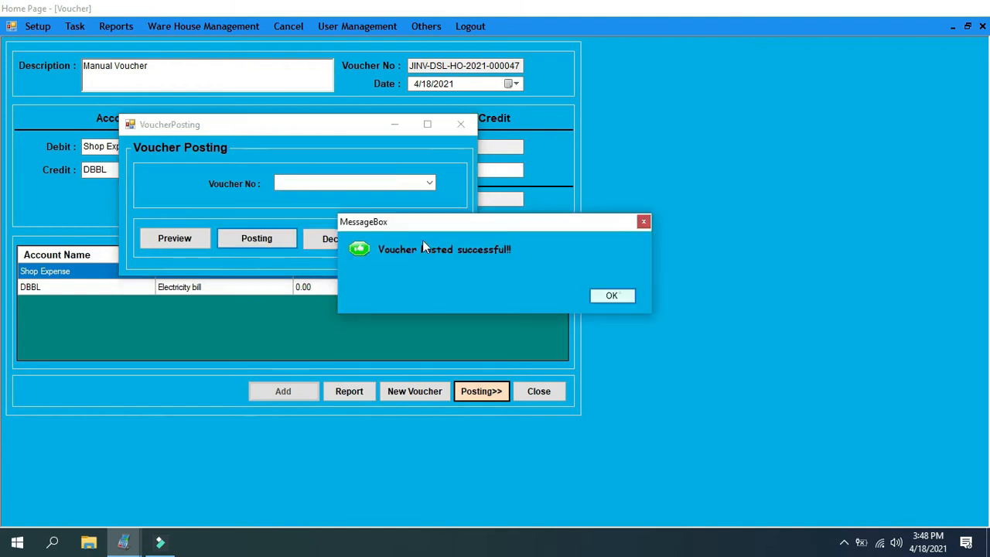
{"action": "left_click", "coordinate": [537, 396]}
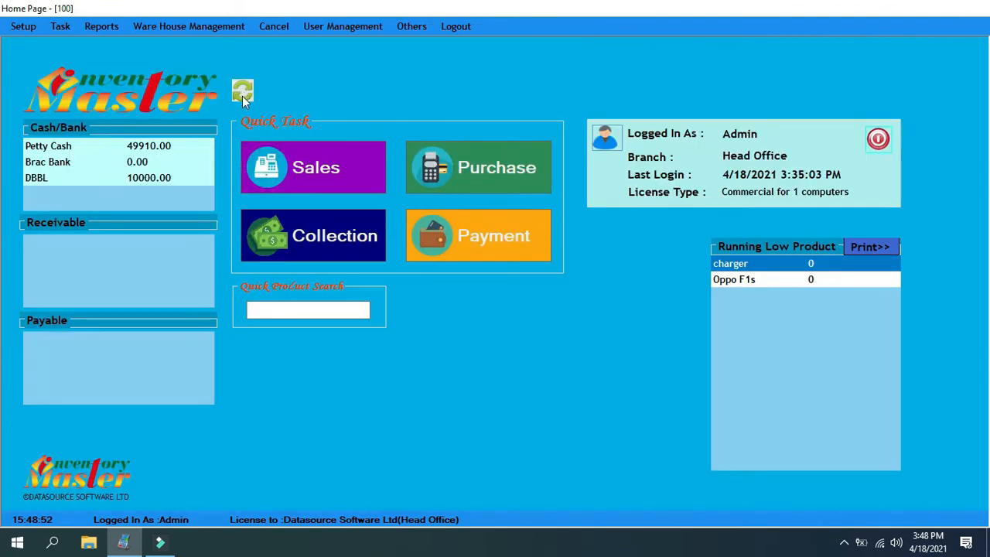
{"action": "left_click", "coordinate": [242, 93]}
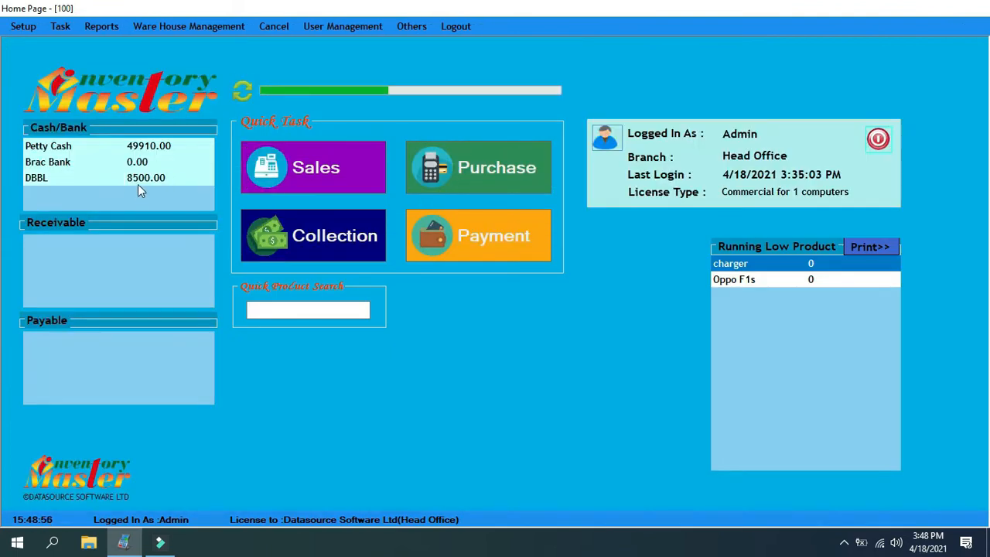
Review the amounts and total in the 4/18/2021 expense list report for all branches and expenses, and close it
{"action": "left_click", "coordinate": [98, 28]}
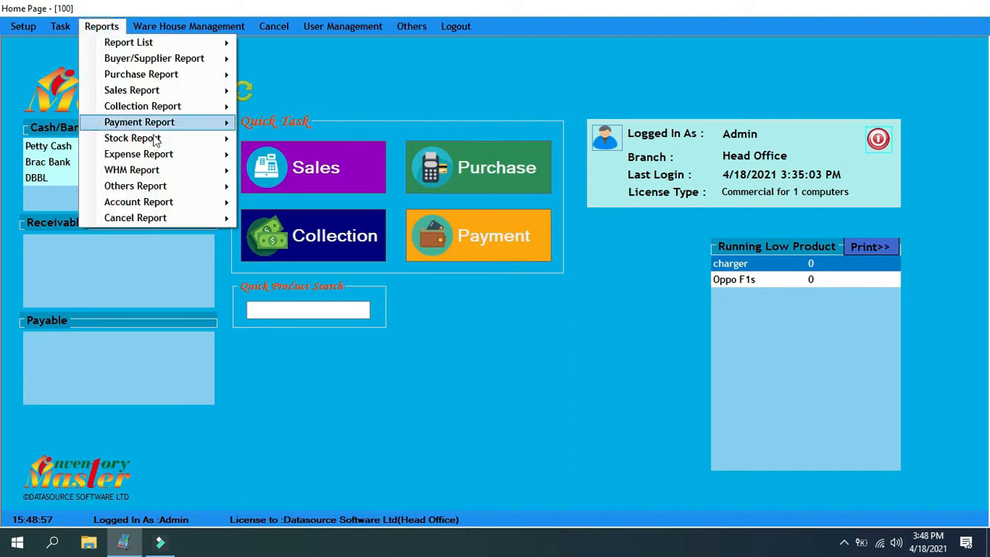
{"action": "mouse_move", "coordinate": [155, 154]}
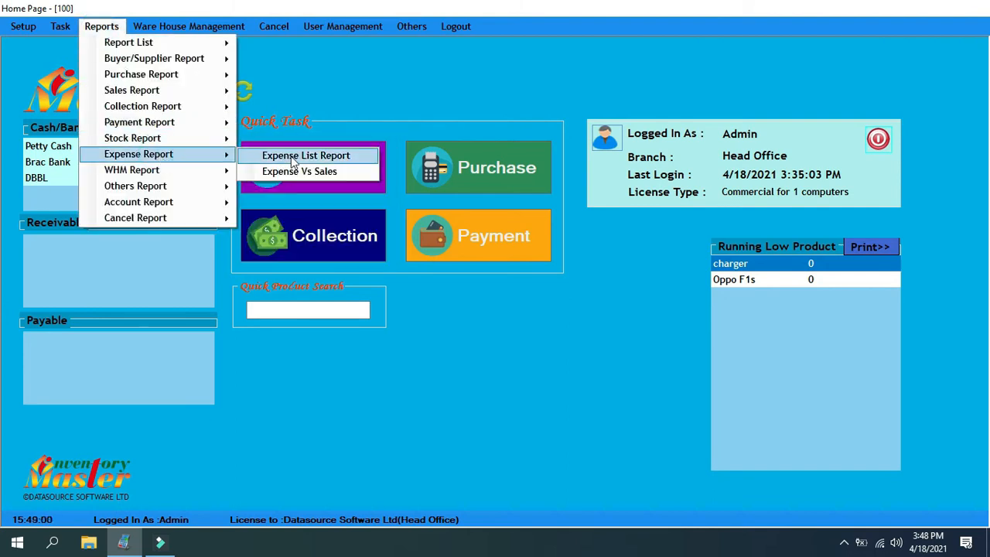
{"action": "left_click", "coordinate": [306, 156]}
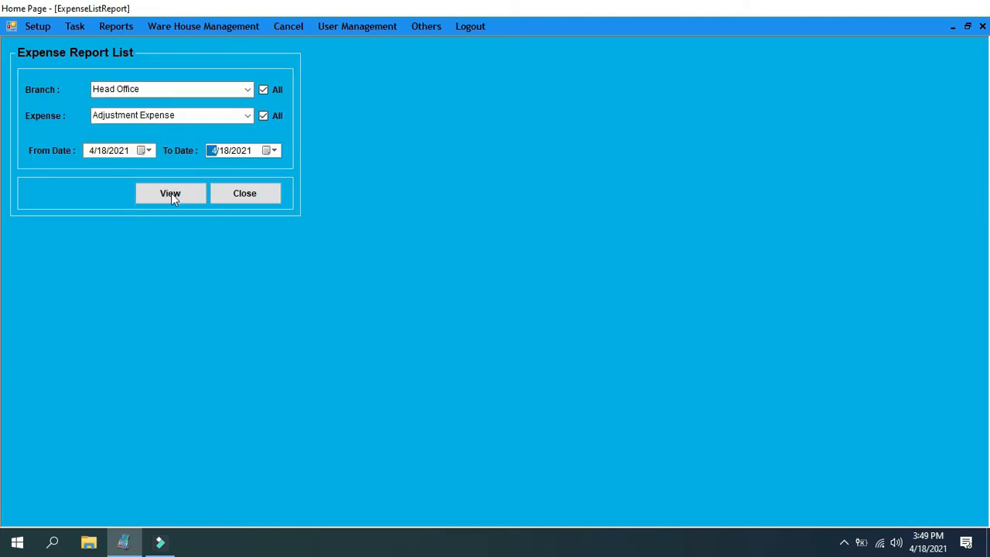
{"action": "left_click", "coordinate": [171, 193]}
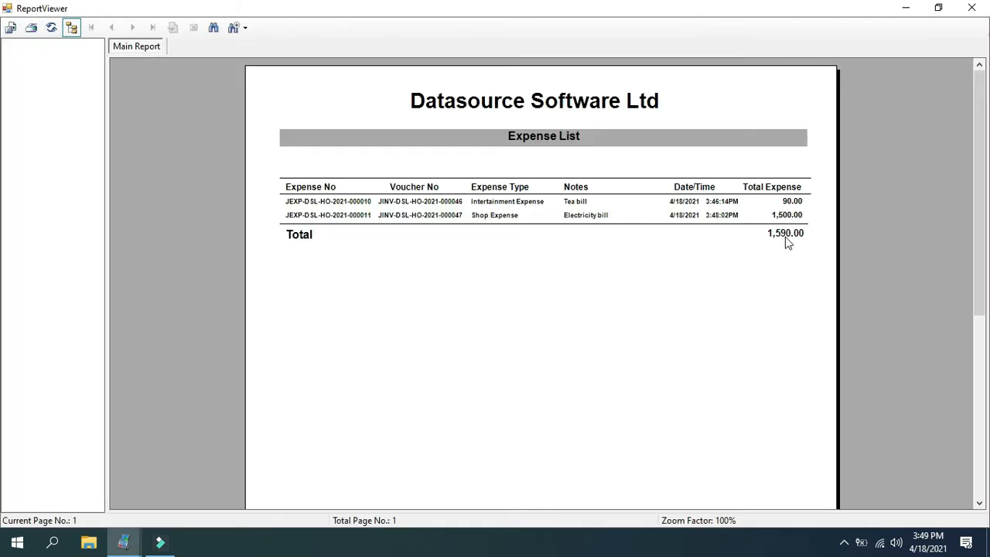
{"action": "left_click", "coordinate": [795, 201]}
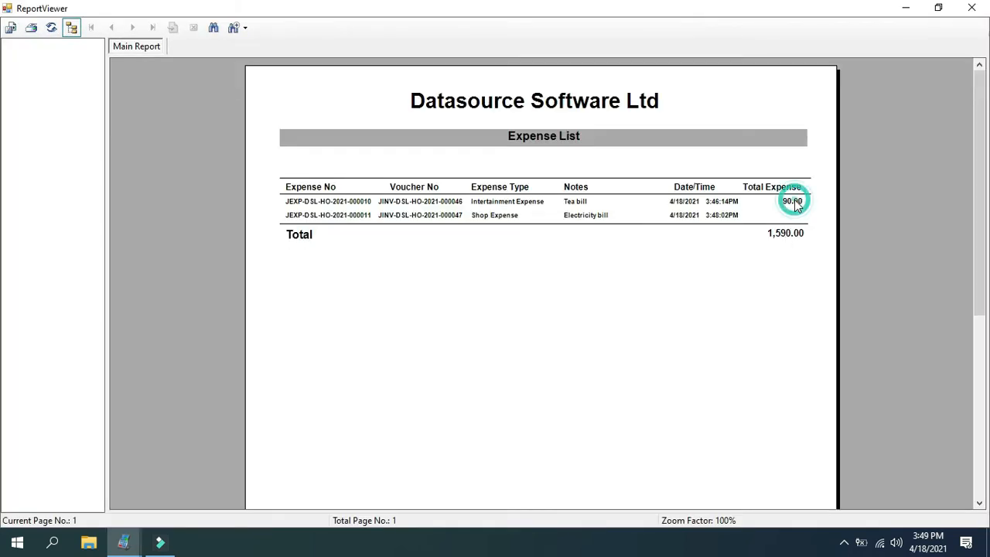
{"action": "left_click", "coordinate": [781, 231]}
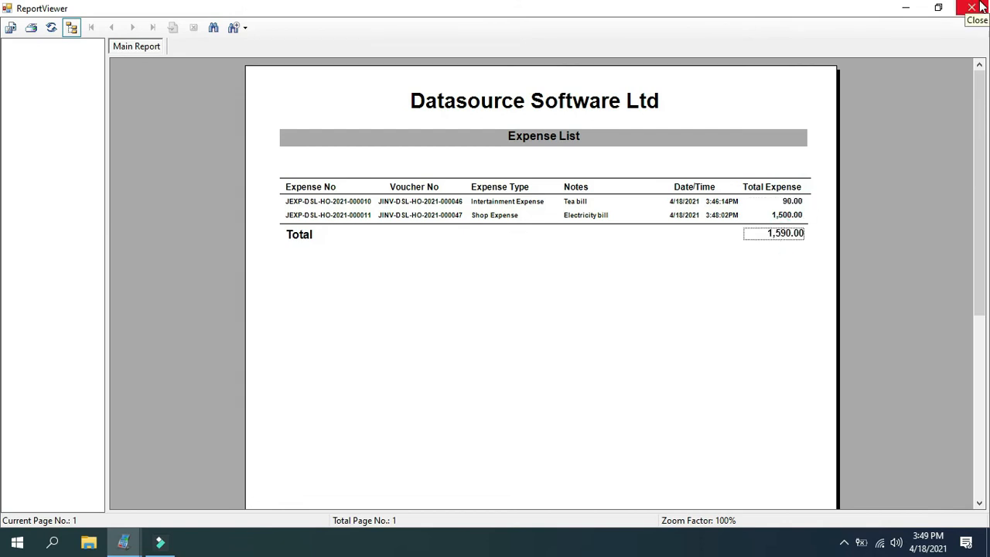
{"action": "left_click", "coordinate": [981, 5]}
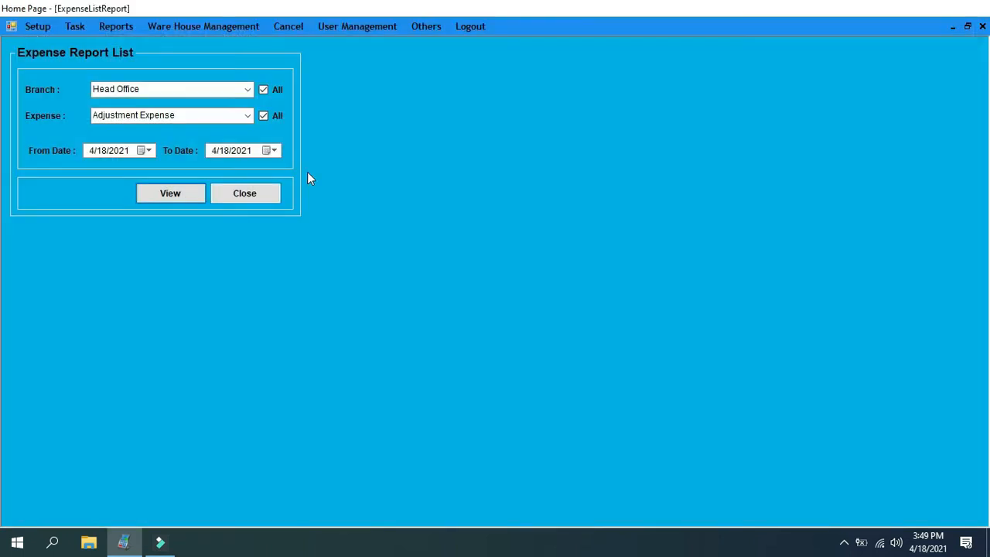
{"action": "left_click", "coordinate": [262, 195]}
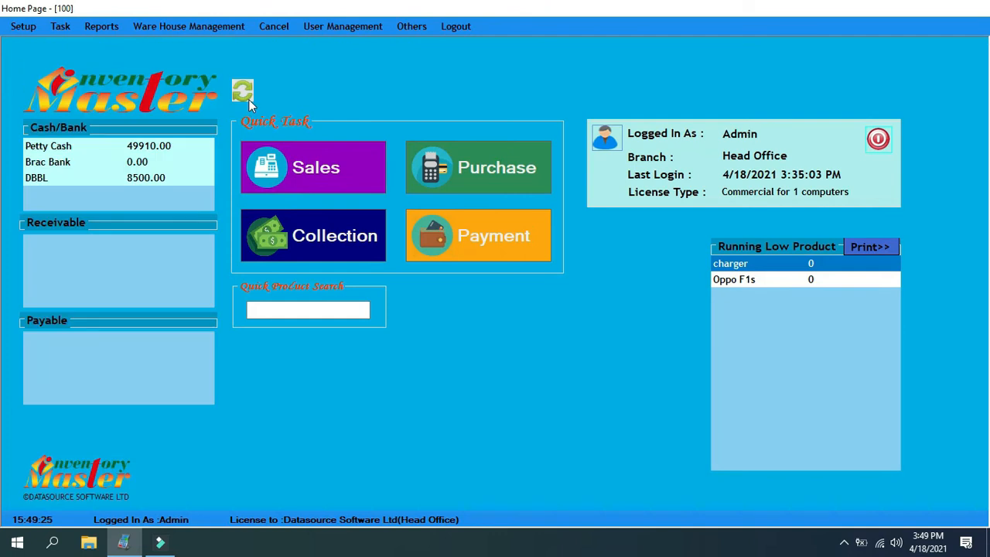
Refresh the home page balances and check the Brac Bank balance
{"action": "left_click", "coordinate": [240, 92]}
{"action": "left_click", "coordinate": [47, 164]}
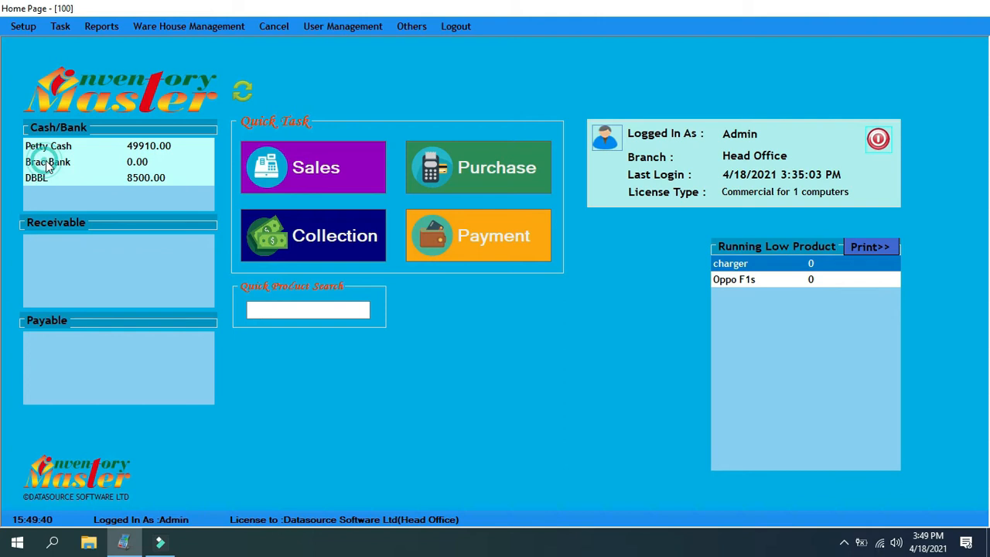
{"action": "left_click", "coordinate": [139, 160]}
{"action": "left_click", "coordinate": [134, 161]}
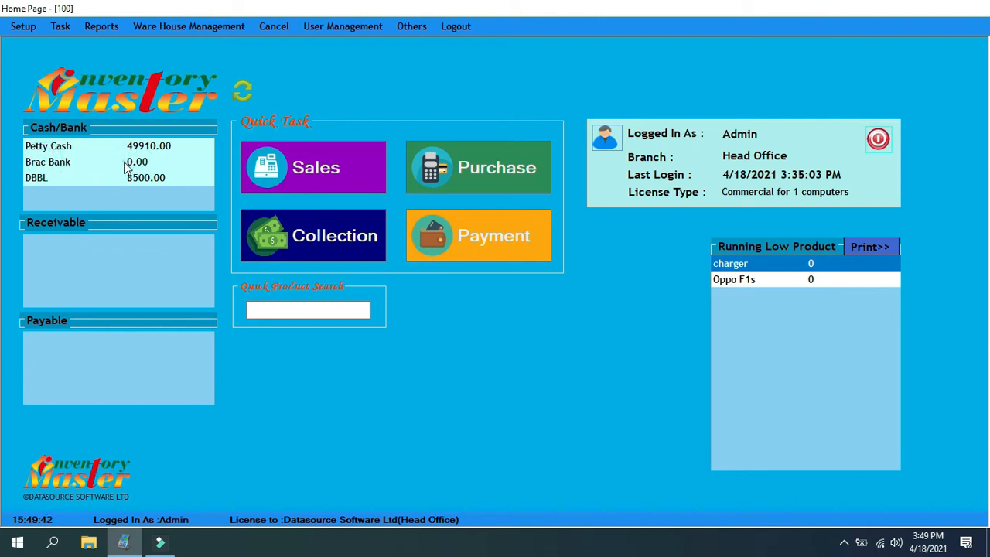
{"action": "left_click", "coordinate": [124, 162]}
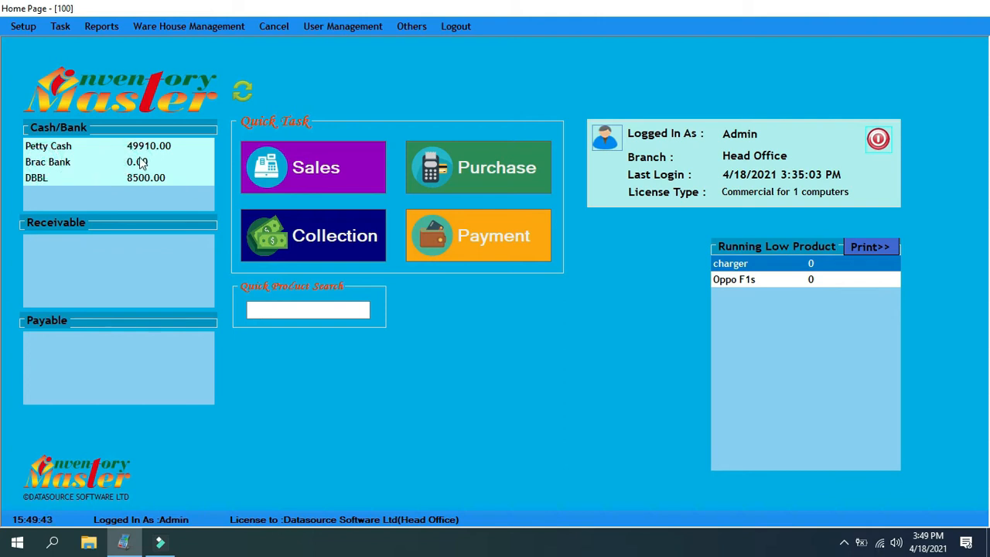
Start a new account voucher with Brac Bank as the debit account and Petty Cash as the credit account
{"action": "left_click", "coordinate": [58, 28]}
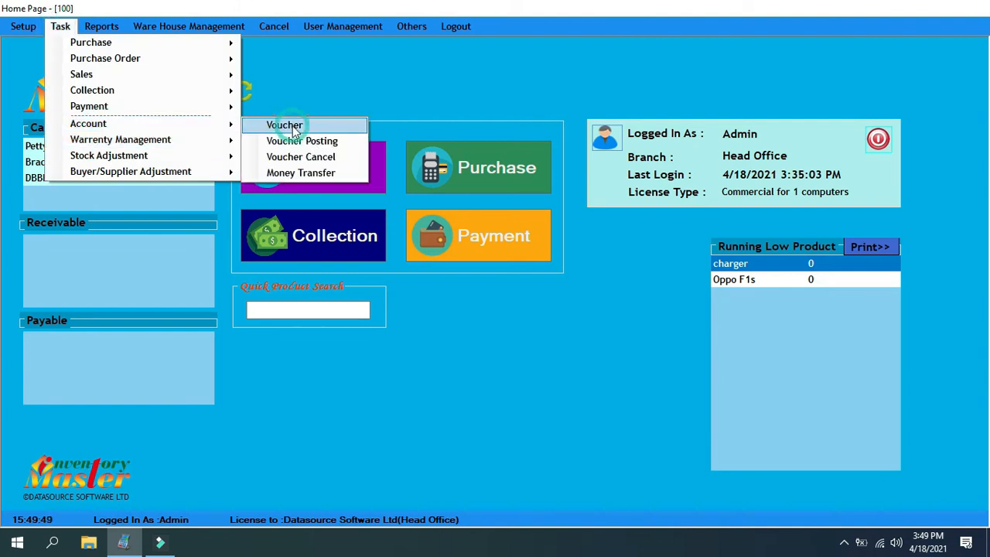
{"action": "left_click", "coordinate": [280, 126]}
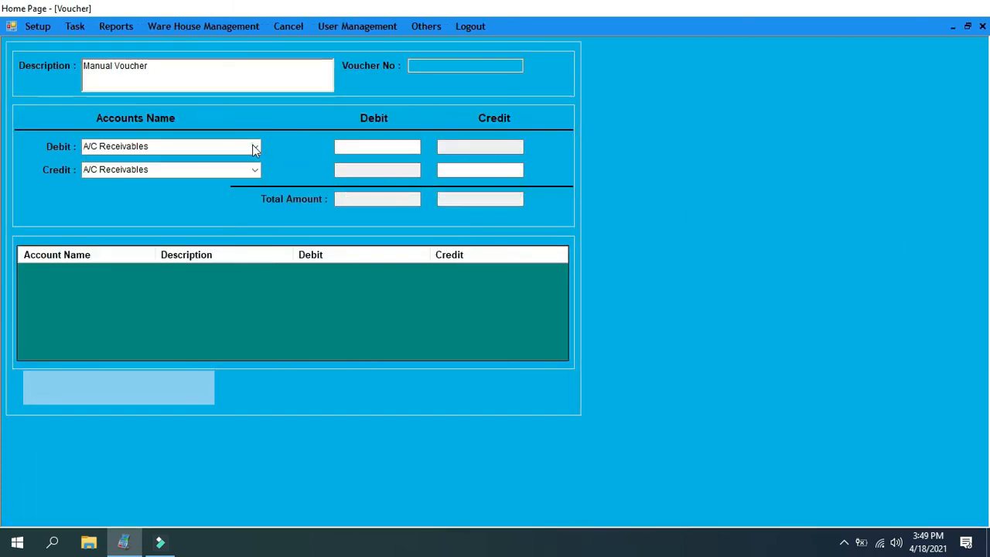
{"action": "left_click", "coordinate": [255, 147]}
{"action": "left_click", "coordinate": [126, 204]}
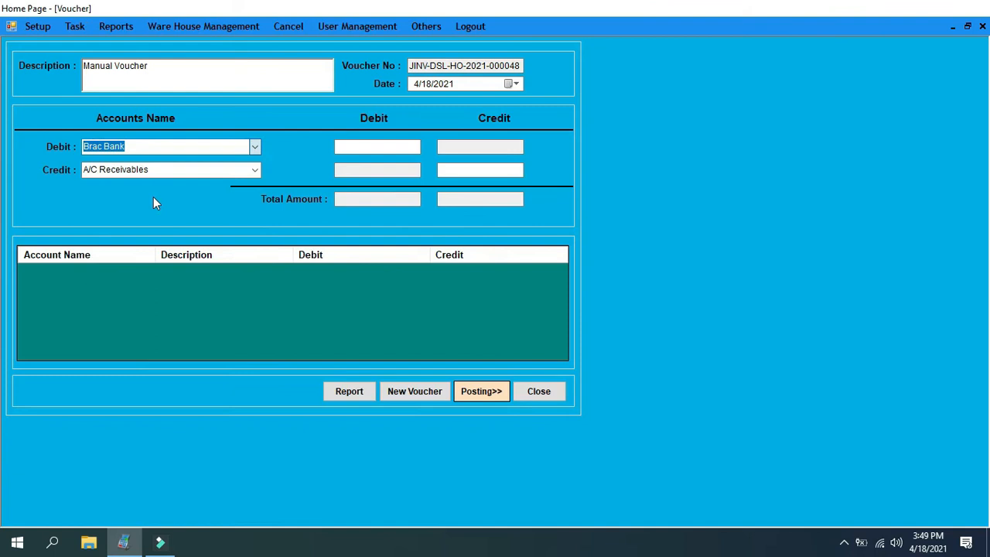
{"action": "left_click", "coordinate": [255, 170]}
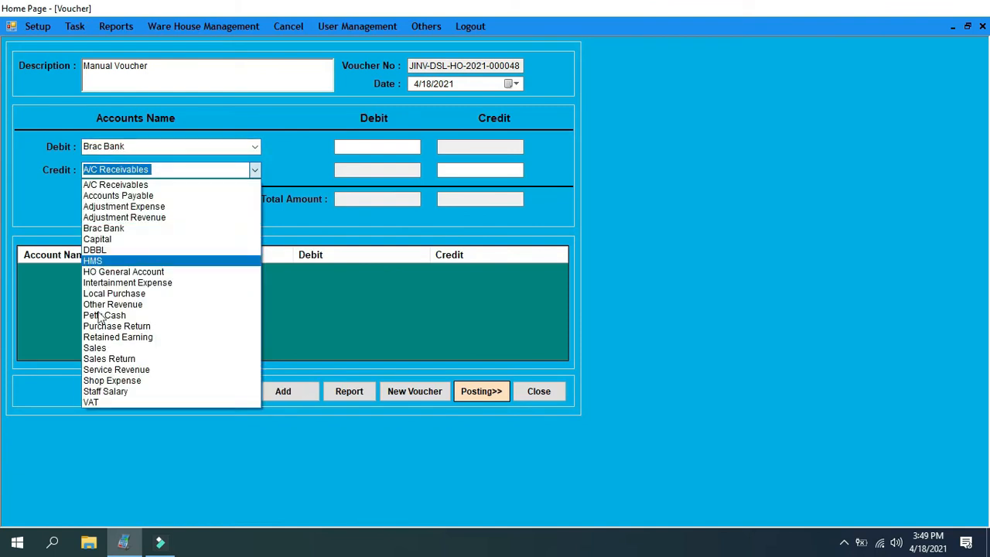
{"action": "left_click", "coordinate": [102, 315]}
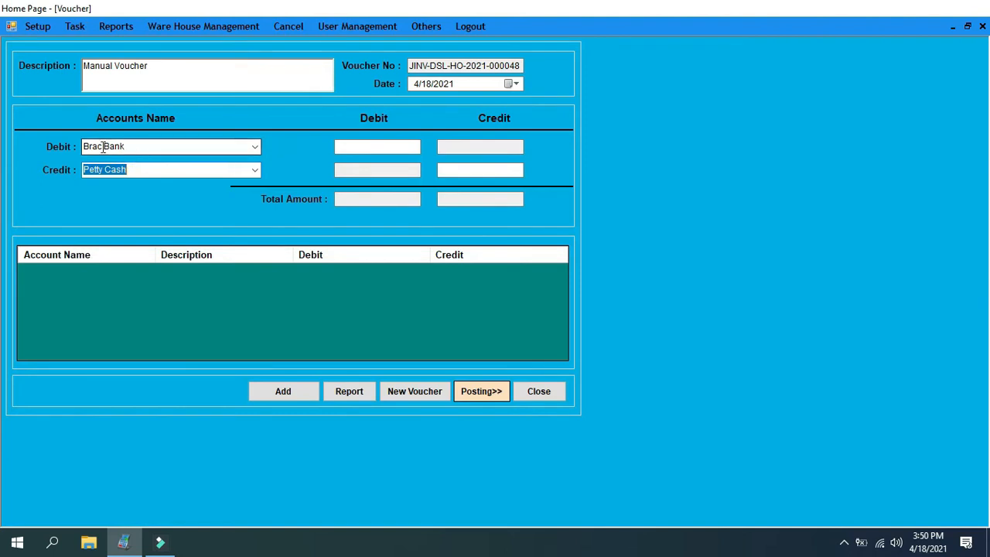
Enter a debit amount of 15000 for Brac Bank and check the credit account selection
{"action": "left_click", "coordinate": [359, 149]}
{"action": "type", "text": "15"}
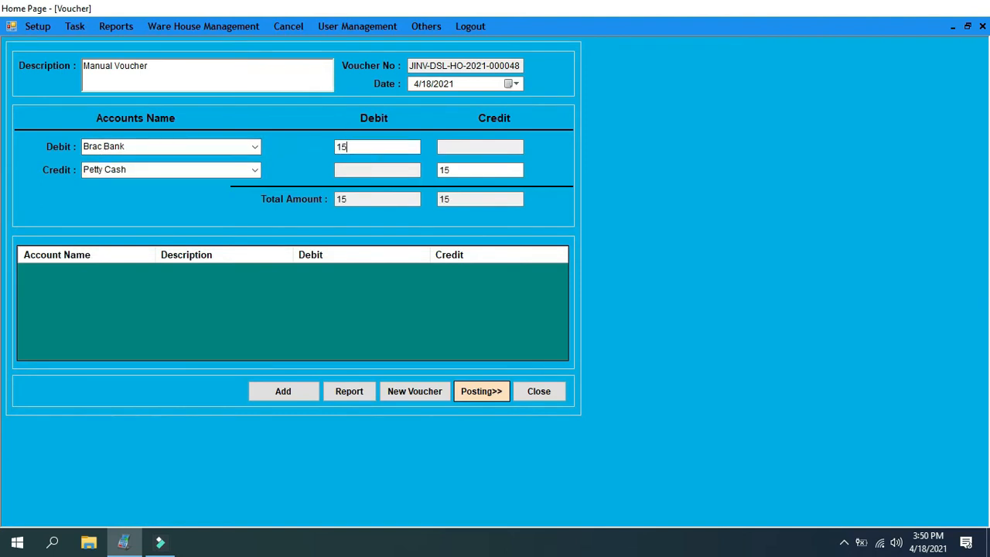
{"action": "type", "text": "000"}
{"action": "left_click", "coordinate": [252, 171]}
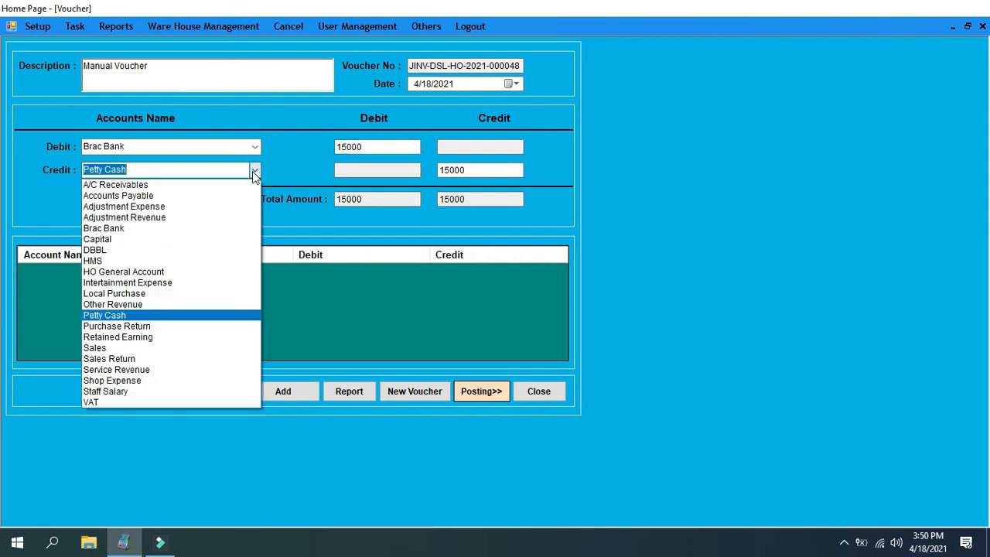
{"action": "left_click", "coordinate": [252, 171]}
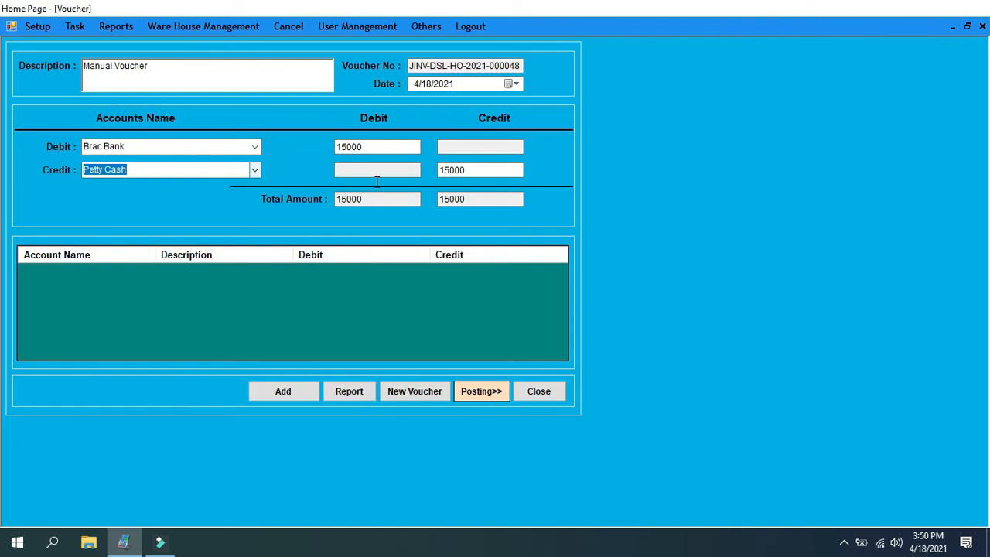
Replace the voucher's description with "Bank transfer" and add the entry to the voucher
{"action": "left_click", "coordinate": [157, 65]}
{"action": "type", "text": "Ba"}
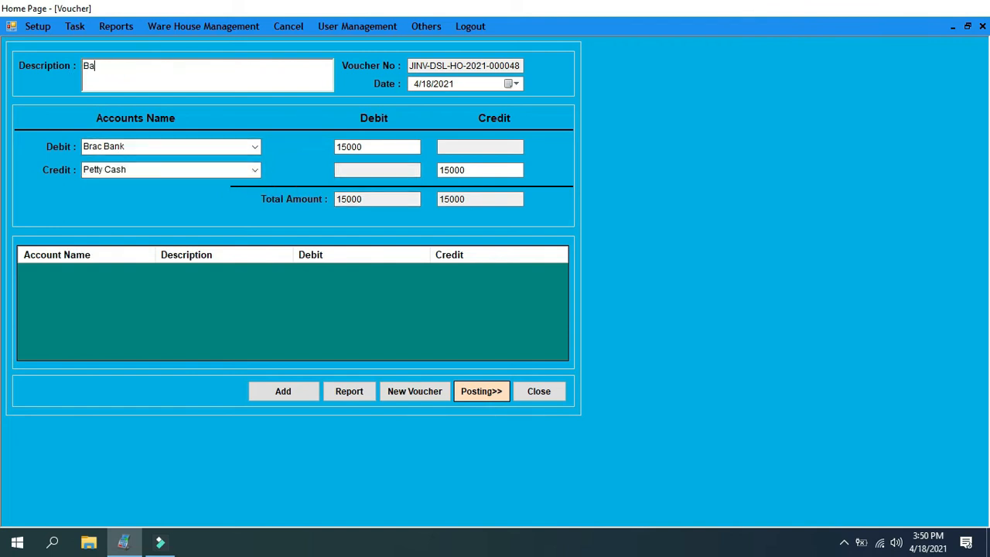
{"action": "type", "text": "nk transfer"}
{"action": "left_click_drag", "start_coordinate": [148, 70], "coordinate": [77, 73]}
{"action": "left_click", "coordinate": [145, 66]}
{"action": "left_click", "coordinate": [308, 388]}
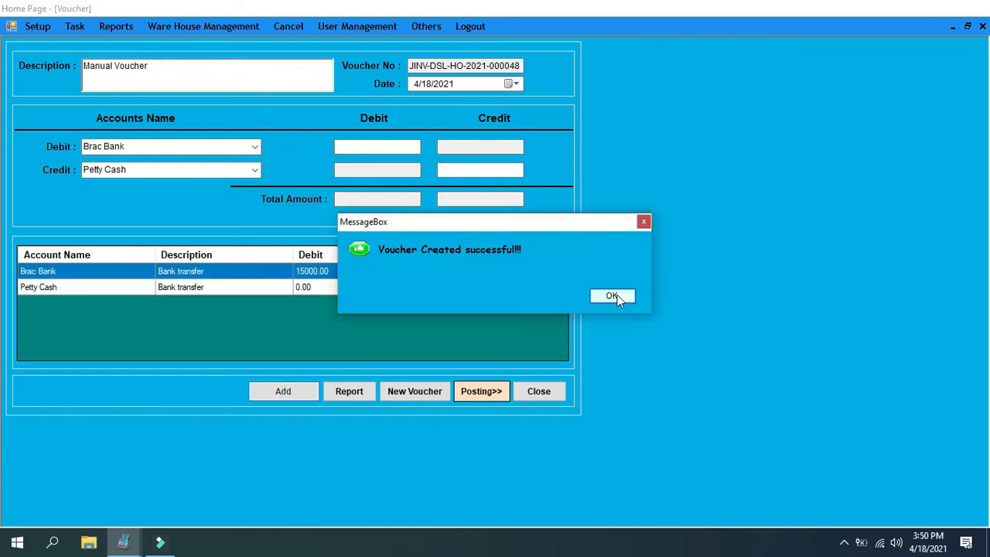
{"action": "left_click", "coordinate": [612, 297]}
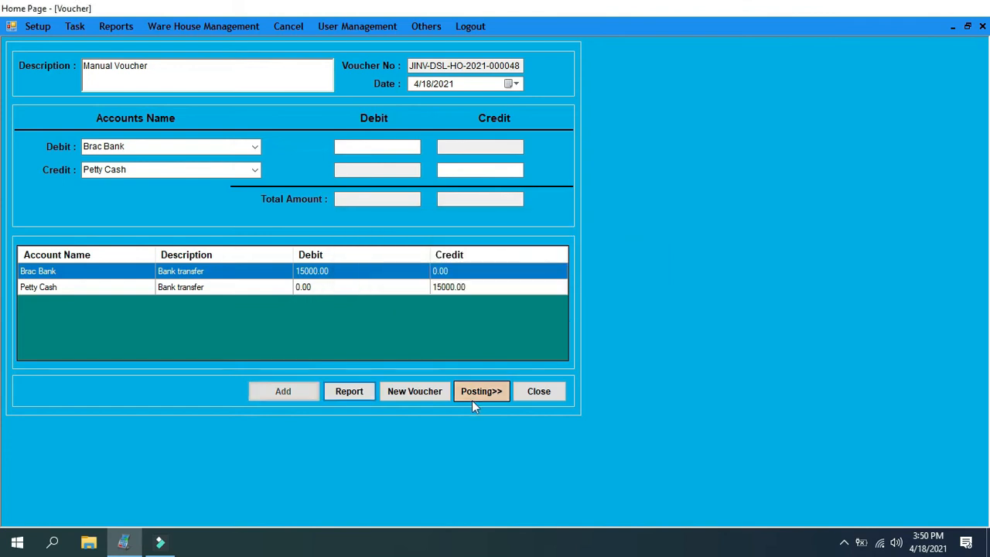
Post the bank transfer voucher just added and close the voucher form
{"action": "left_click", "coordinate": [481, 392]}
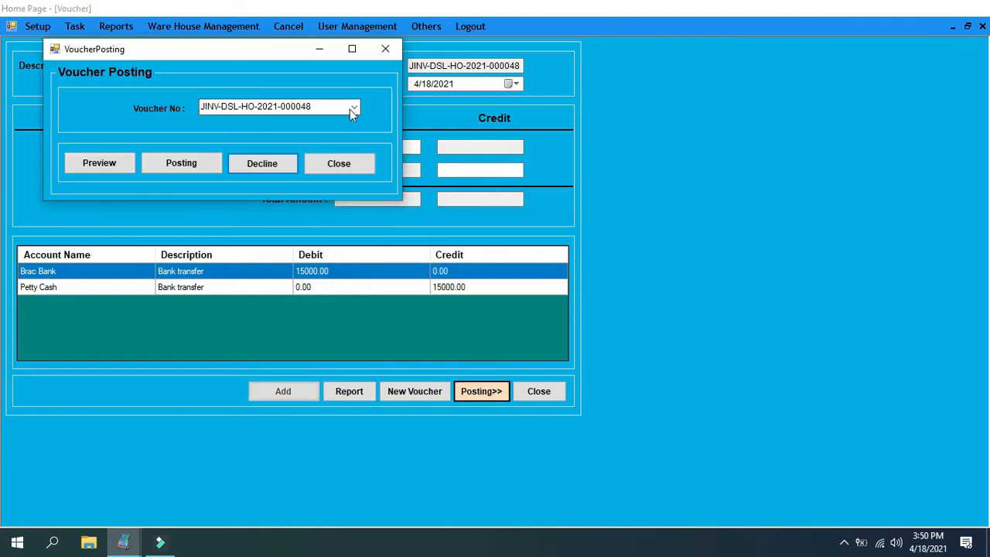
{"action": "left_click", "coordinate": [353, 110]}
{"action": "left_click", "coordinate": [353, 109]}
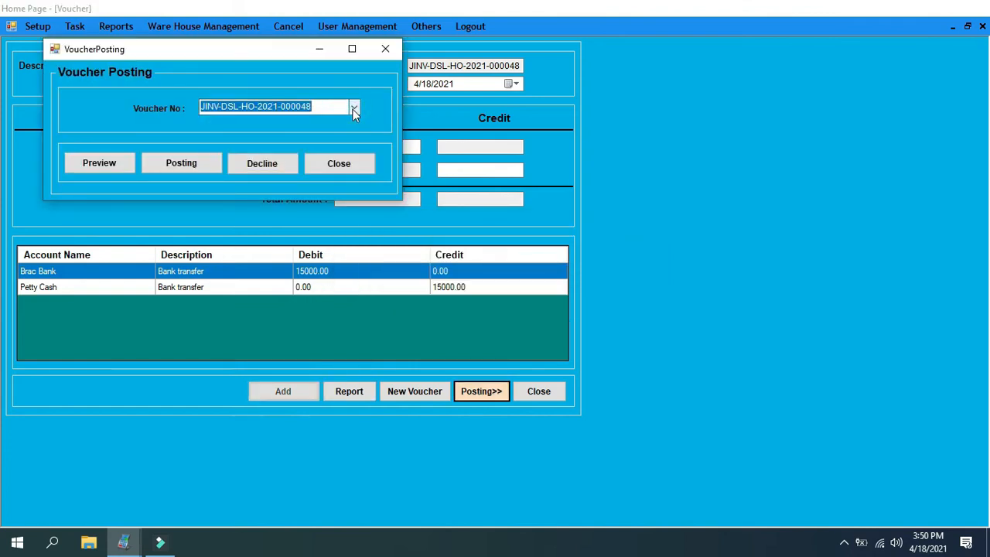
{"action": "left_click", "coordinate": [352, 109]}
{"action": "left_click", "coordinate": [280, 124]}
{"action": "left_click", "coordinate": [201, 159]}
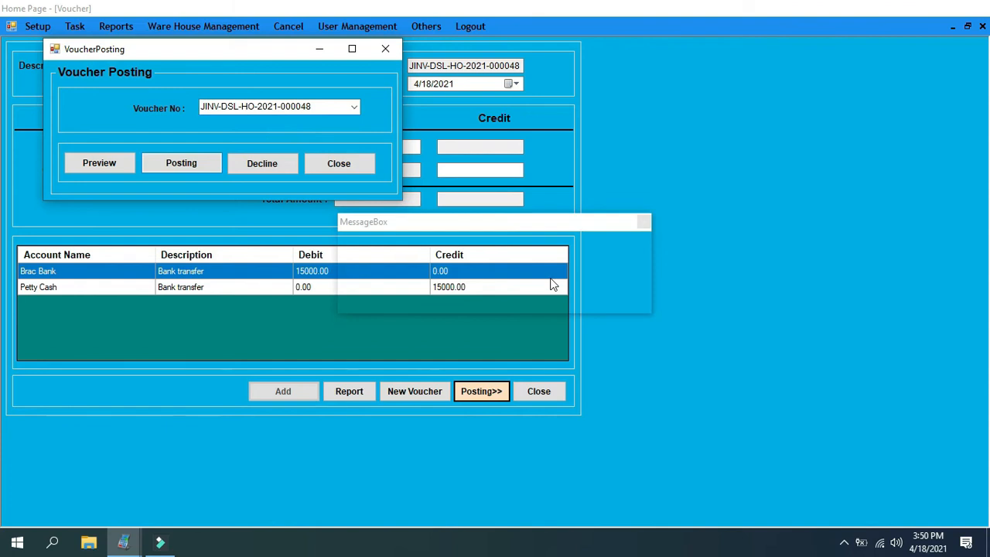
{"action": "key", "text": "Return"}
{"action": "left_click", "coordinate": [342, 164]}
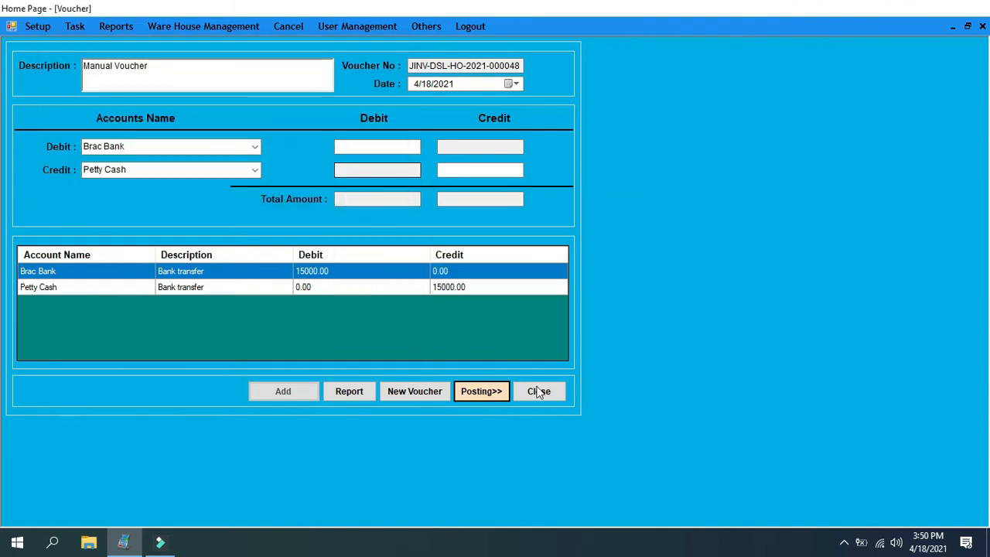
{"action": "left_click", "coordinate": [539, 392]}
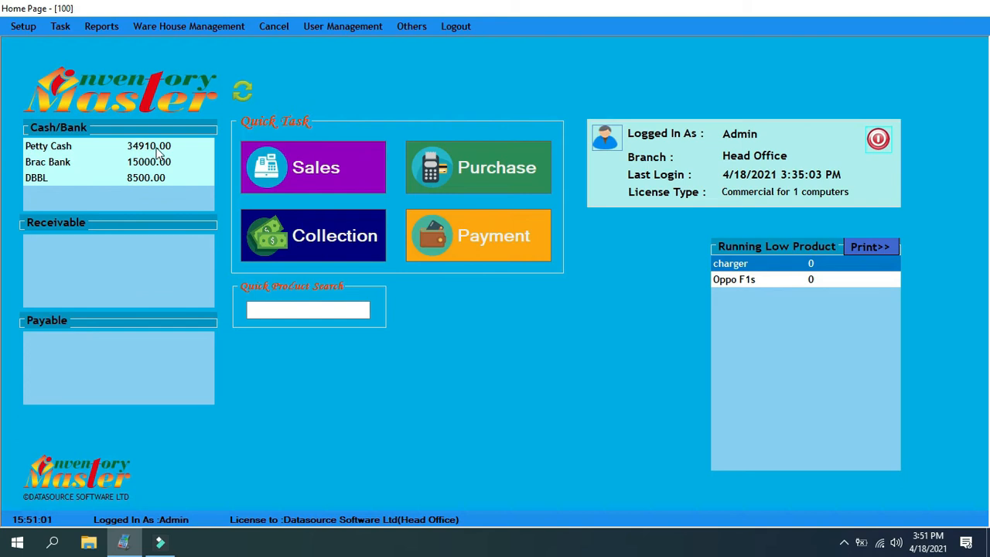
Generate the Head Office account ledger report for Petty Cash from 4/17/2021 to 4/18/2021
{"action": "left_click", "coordinate": [95, 28]}
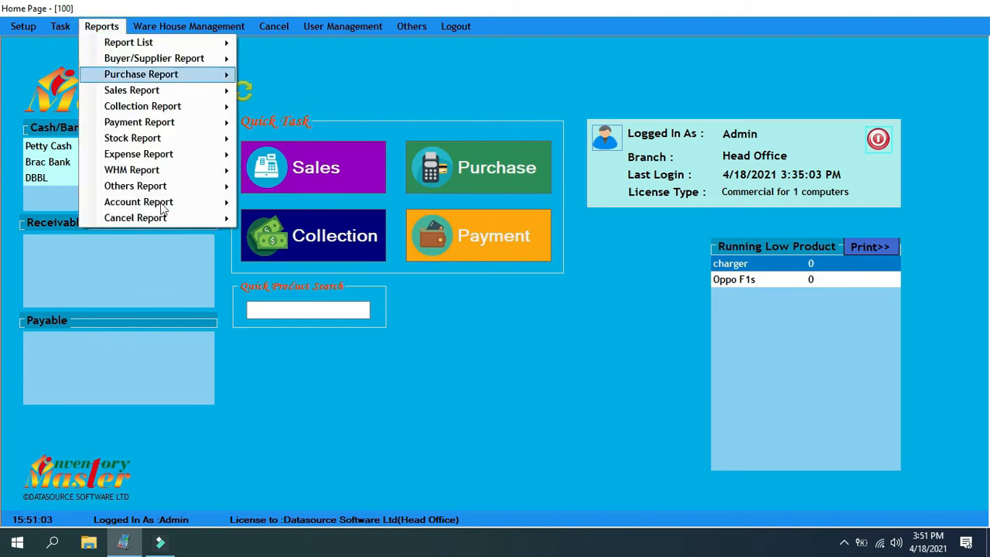
{"action": "mouse_move", "coordinate": [175, 202]}
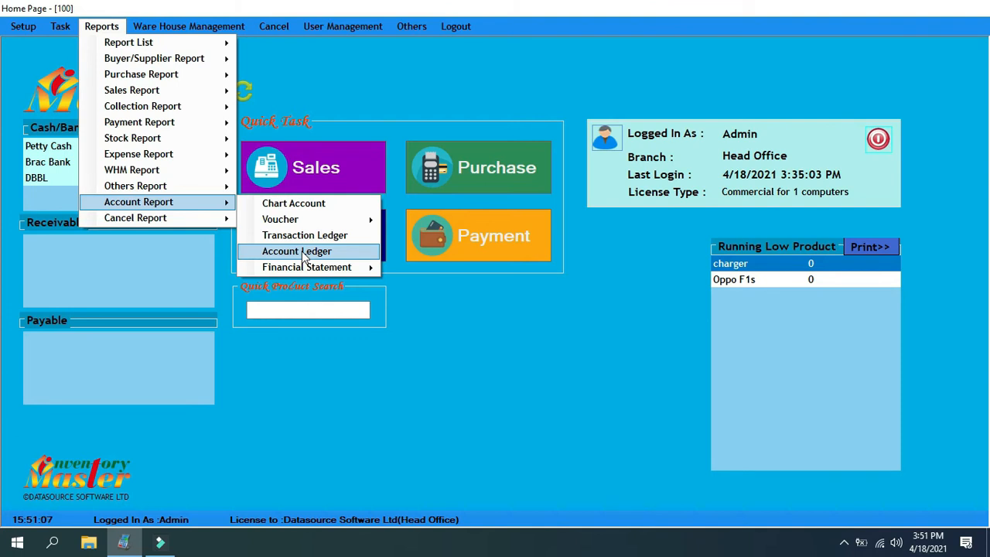
{"action": "left_click", "coordinate": [304, 254]}
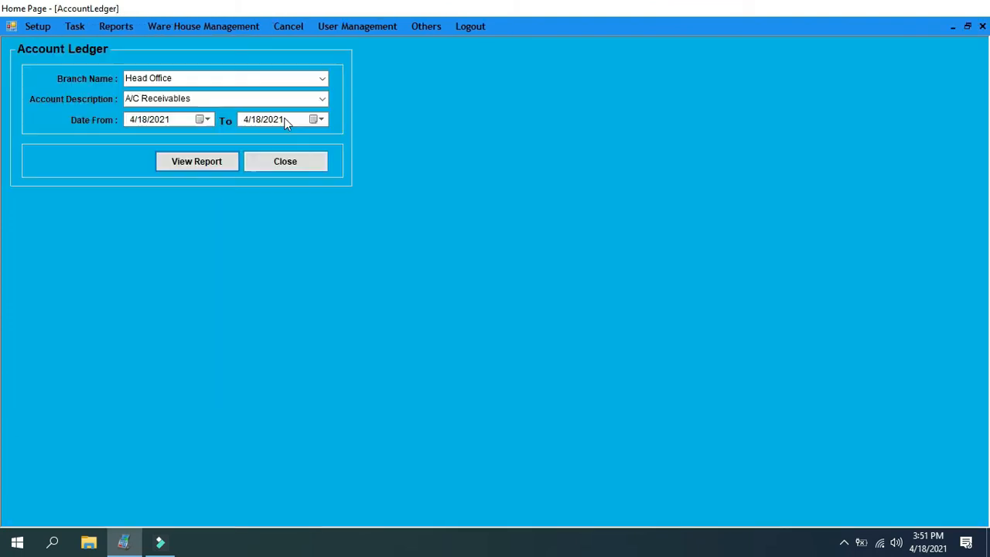
{"action": "left_click", "coordinate": [324, 98]}
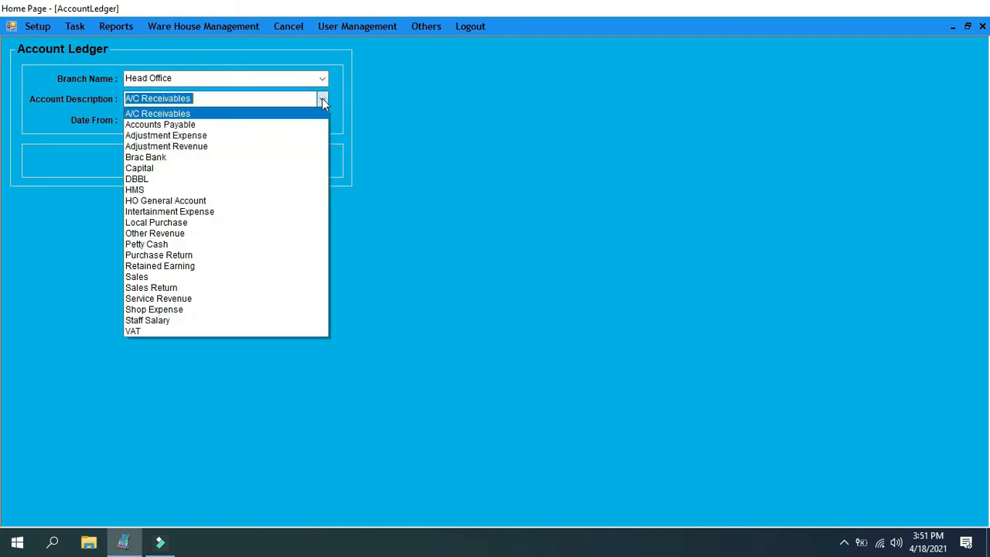
{"action": "left_click", "coordinate": [161, 245]}
{"action": "left_click", "coordinate": [205, 119]}
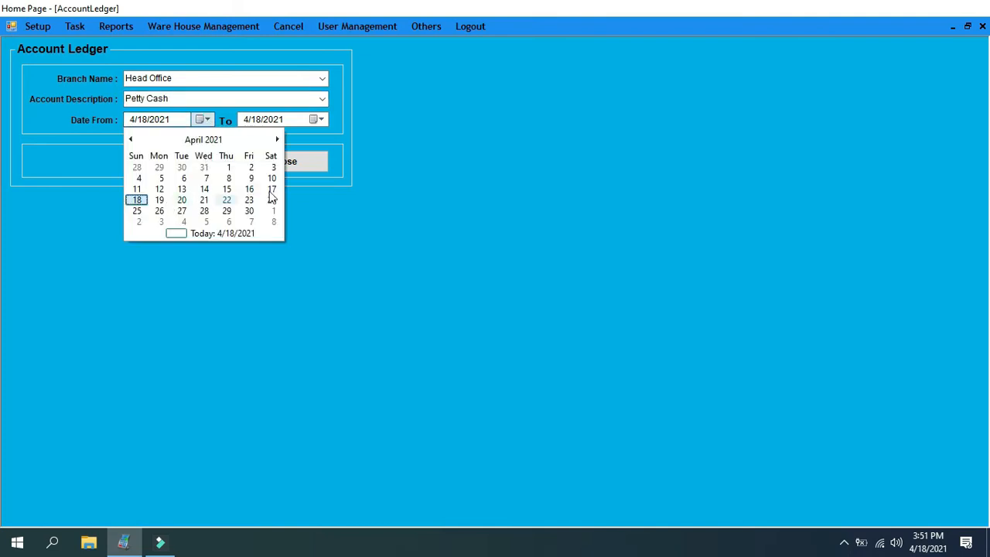
{"action": "left_click", "coordinate": [271, 189]}
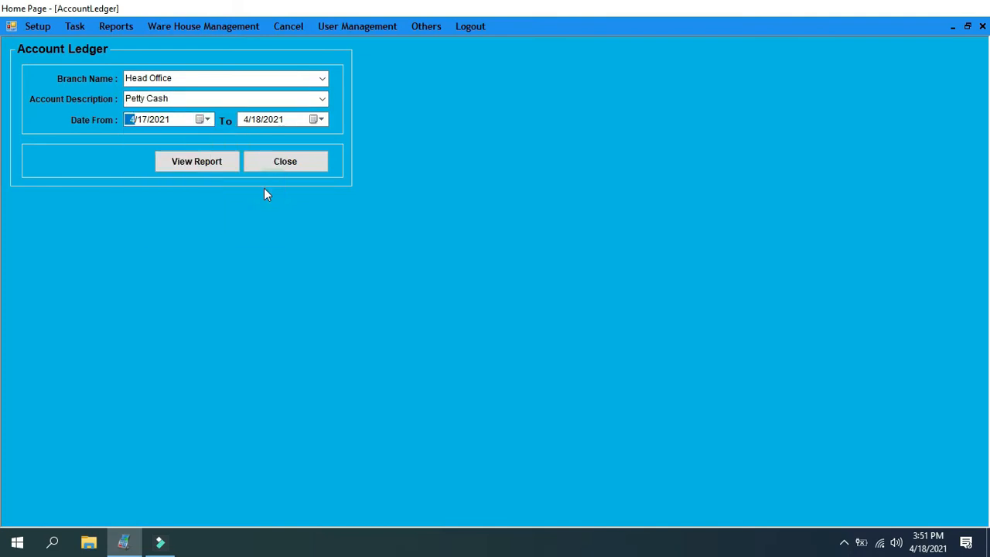
{"action": "left_click", "coordinate": [216, 165]}
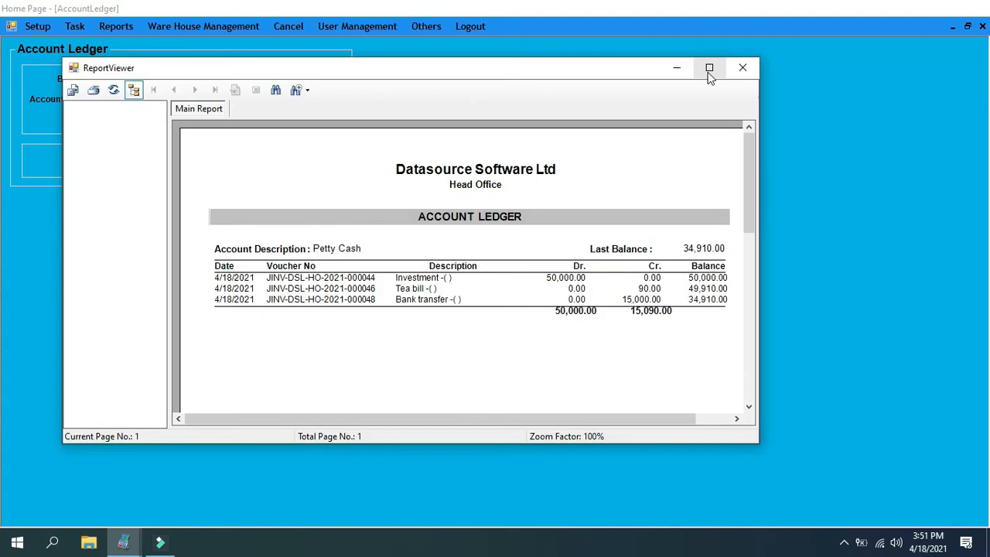
Examine the investment, tea bill and bank transfer entries in the Petty Cash ledger, and close the report
{"action": "left_click", "coordinate": [709, 69]}
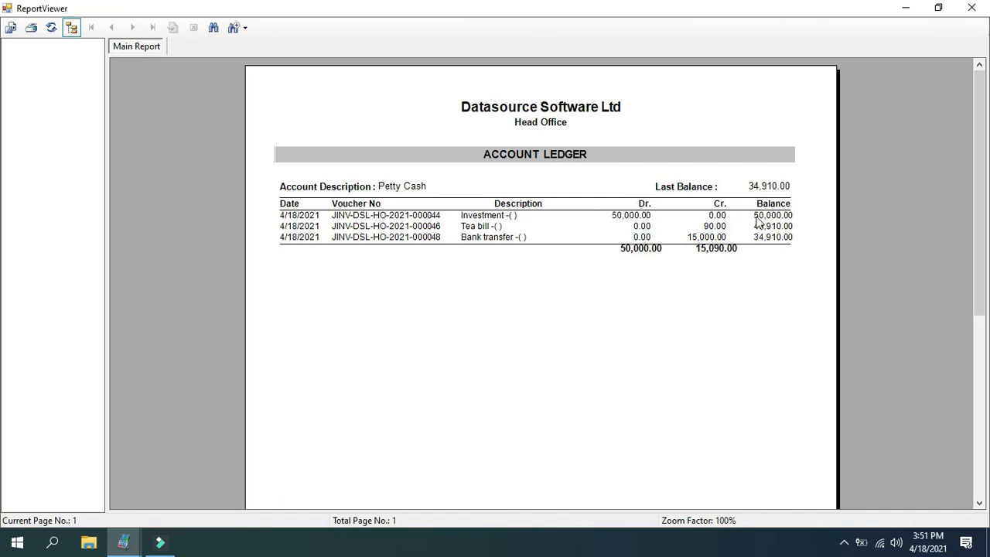
{"action": "left_click", "coordinate": [631, 216]}
{"action": "left_click", "coordinate": [770, 219]}
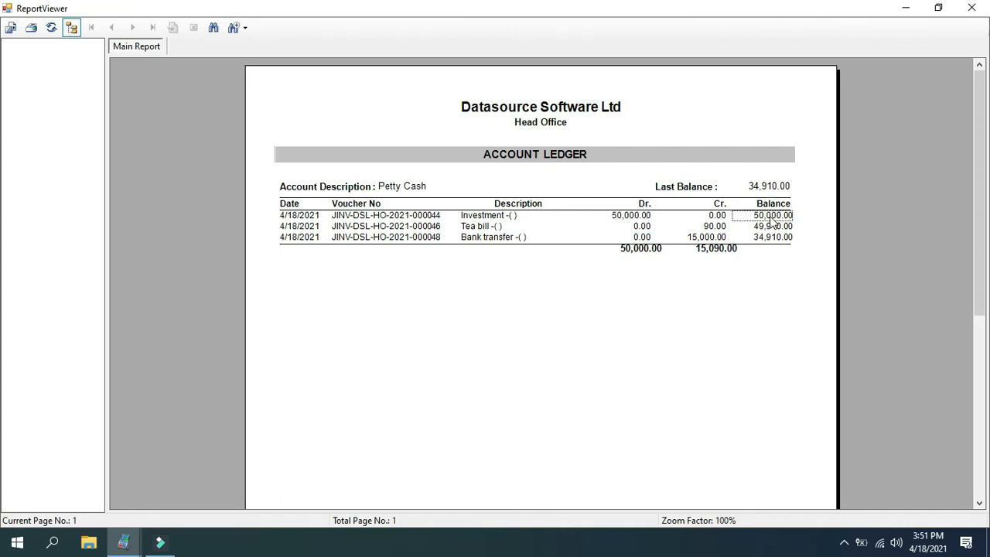
{"action": "left_click", "coordinate": [472, 229]}
{"action": "left_click", "coordinate": [709, 233]}
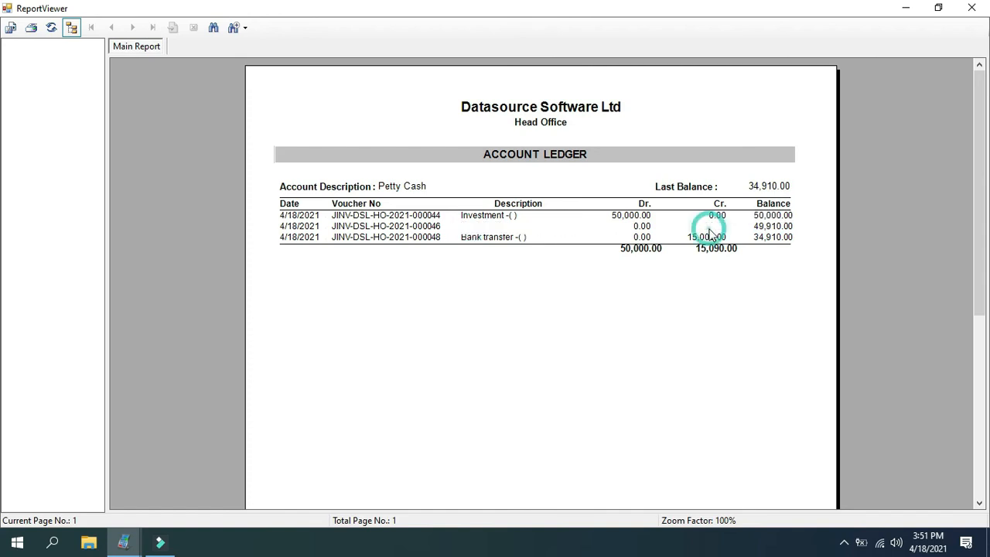
{"action": "left_click", "coordinate": [770, 227]}
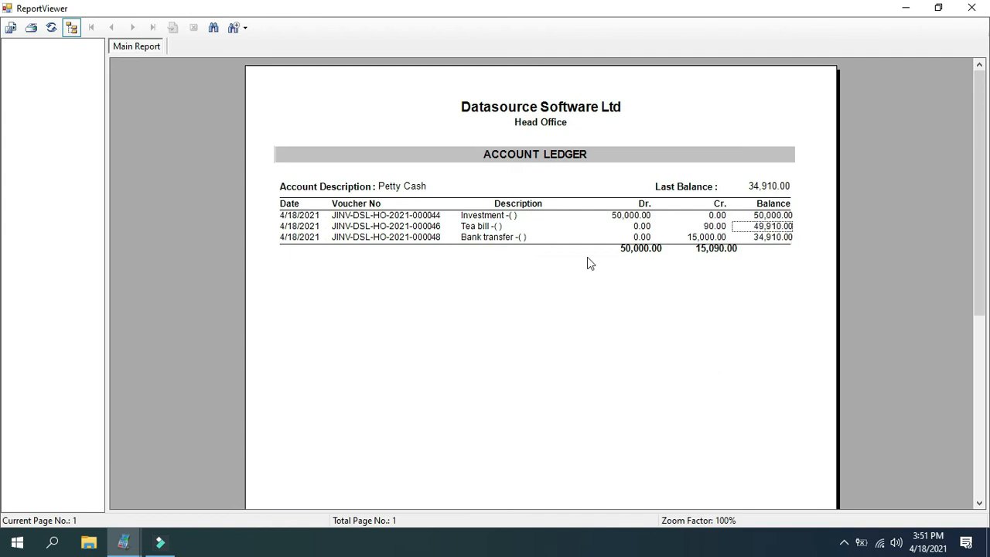
{"action": "left_click", "coordinate": [512, 238]}
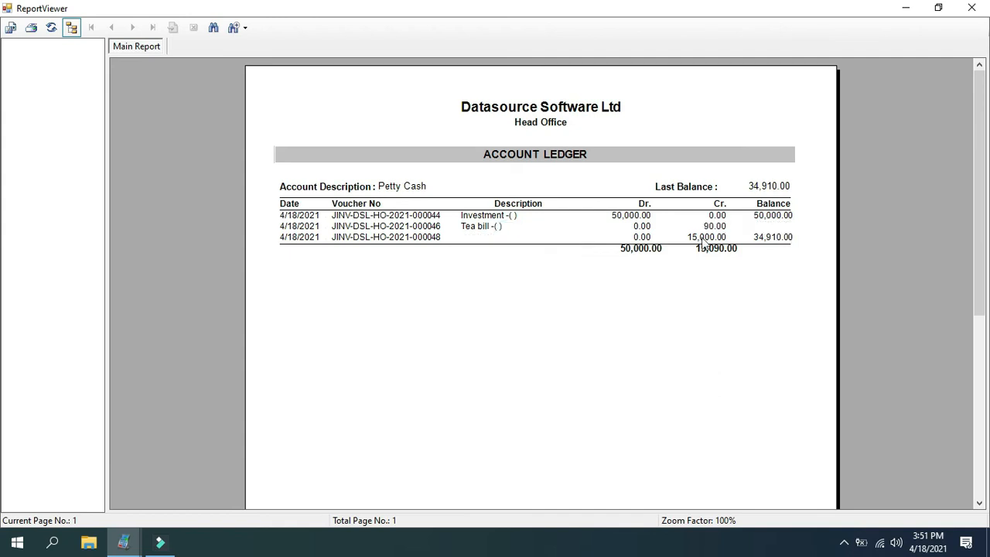
{"action": "left_click", "coordinate": [773, 238]}
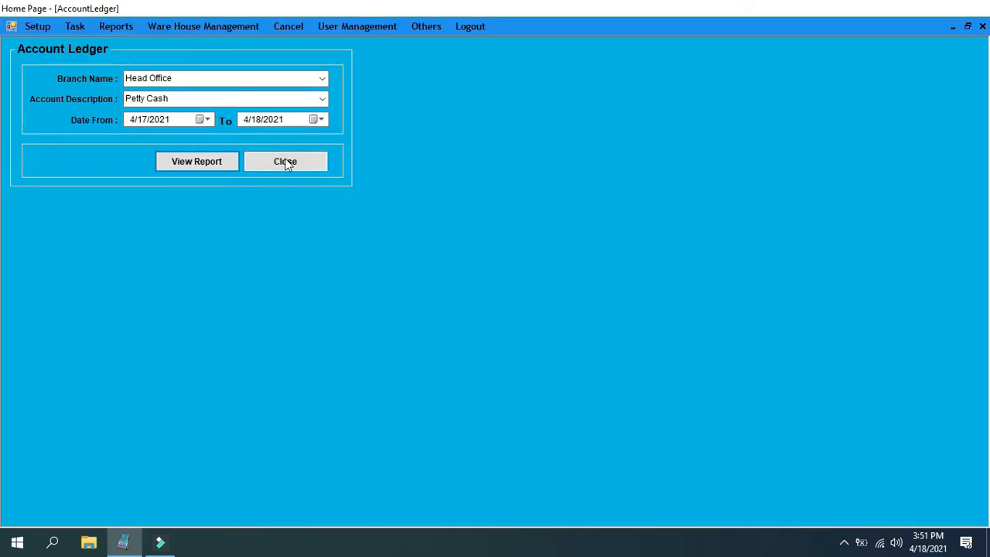
{"action": "left_click", "coordinate": [285, 159]}
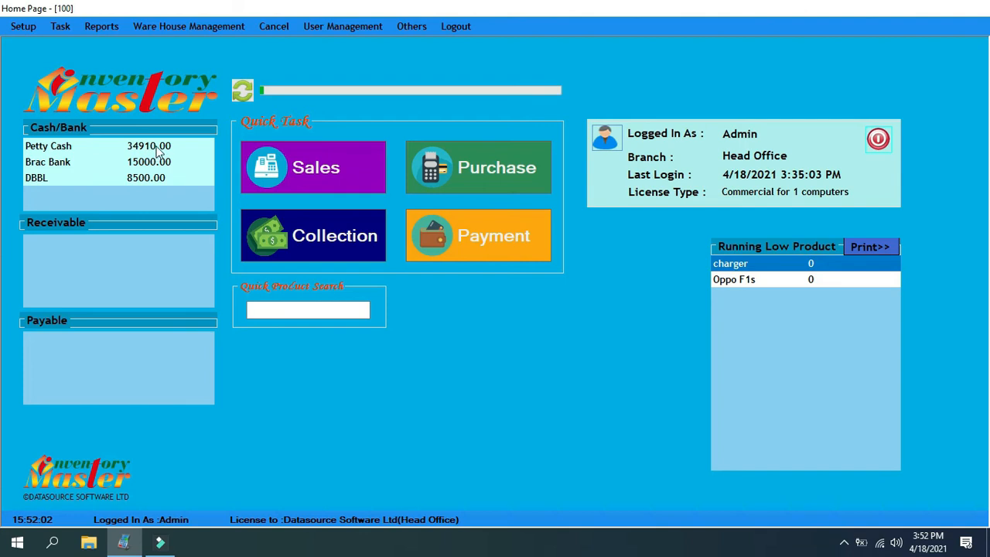
Start a product purchase with CASH as supplier and select the Vivo charger from the Accesories category
{"action": "left_click", "coordinate": [458, 177]}
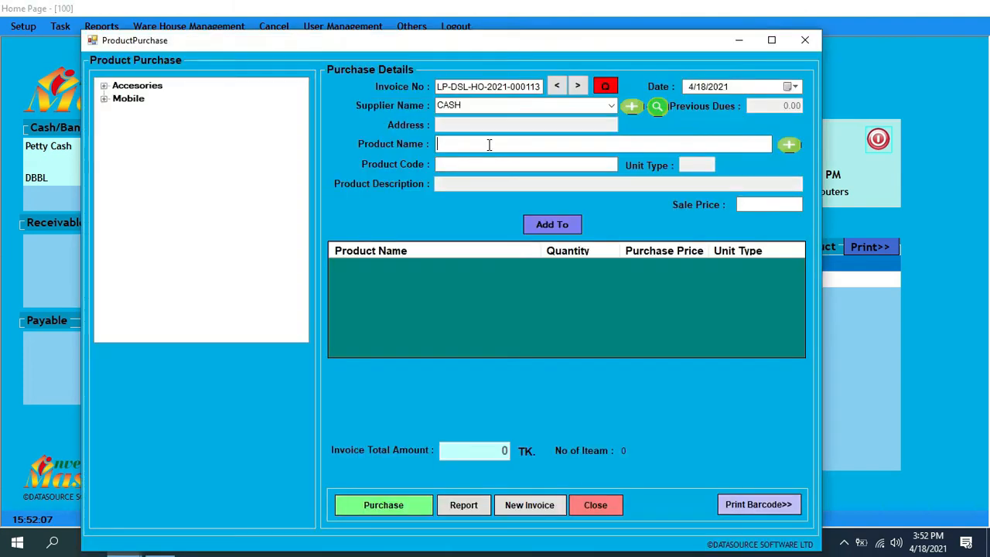
{"action": "left_click", "coordinate": [612, 103]}
{"action": "left_click", "coordinate": [612, 103]}
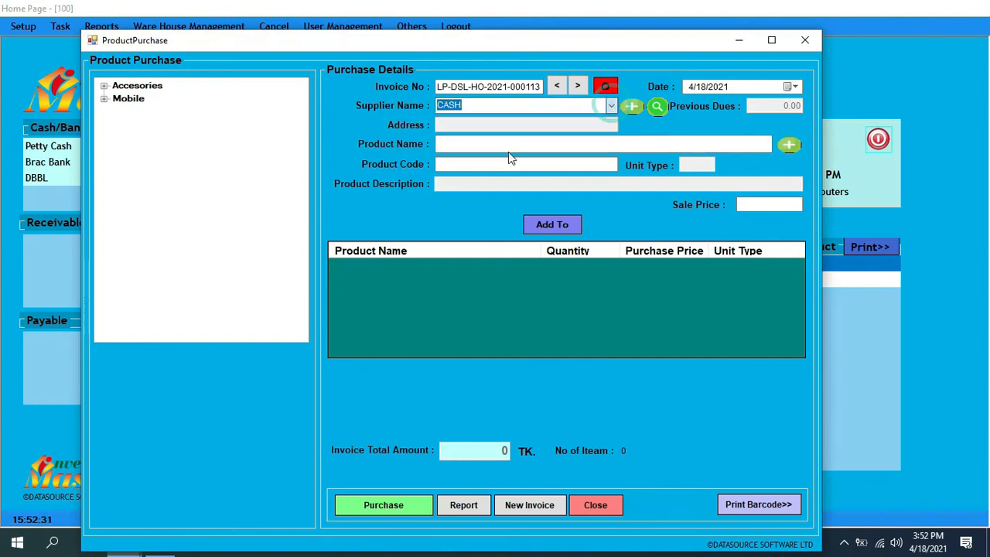
{"action": "left_click", "coordinate": [496, 146]}
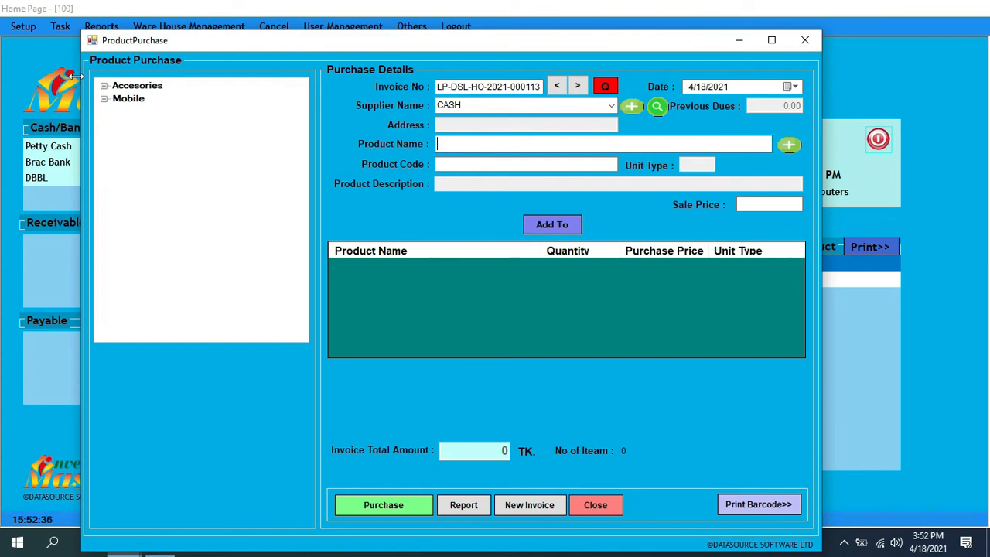
{"action": "left_click", "coordinate": [103, 86]}
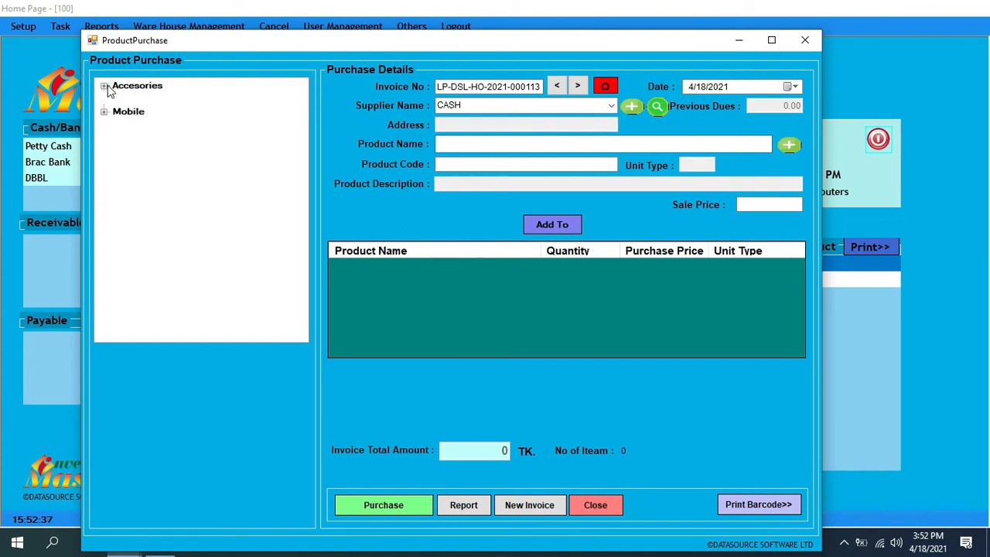
{"action": "left_click", "coordinate": [118, 99]}
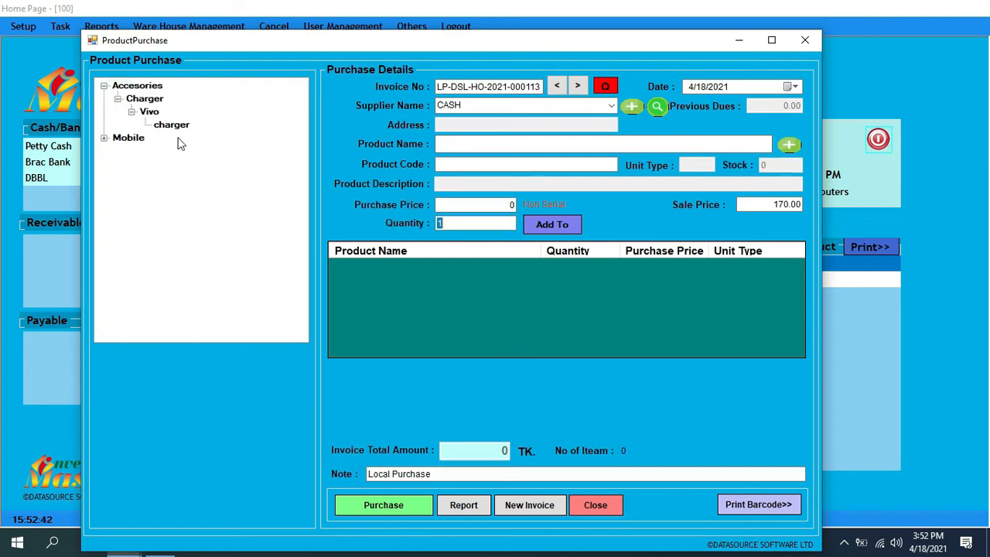
{"action": "left_click", "coordinate": [178, 130]}
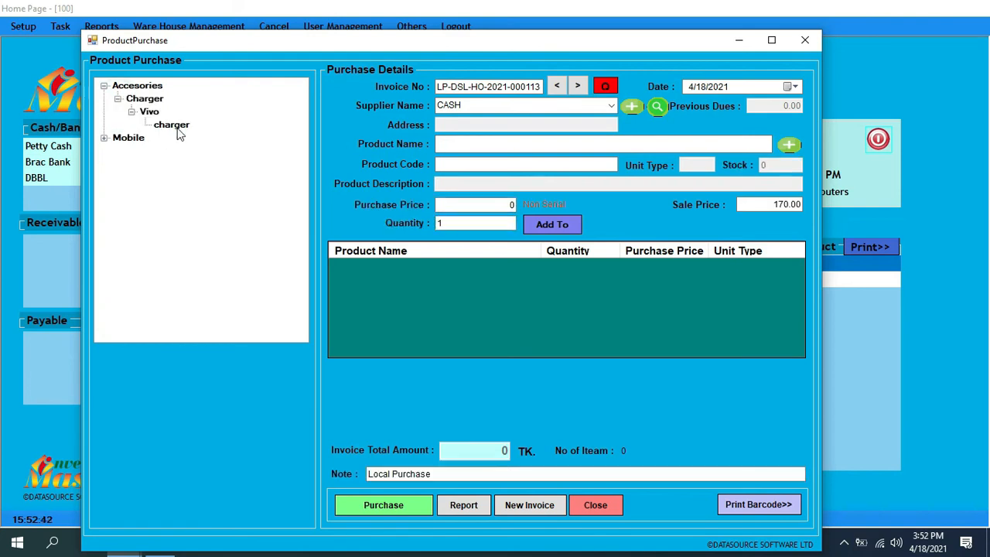
Set the charger's purchase quantity to 100 and add it to the purchase invoice
{"action": "left_click", "coordinate": [465, 223]}
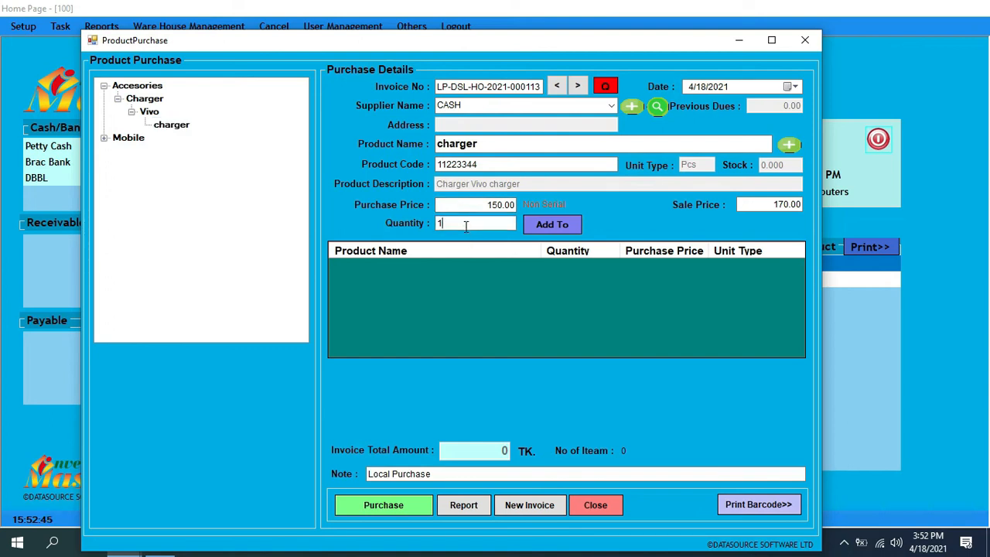
{"action": "type", "text": "00"}
{"action": "key", "text": "BackSpace"}
{"action": "key", "text": "BackSpace"}
{"action": "type", "text": "00"}
{"action": "left_click", "coordinate": [554, 225]}
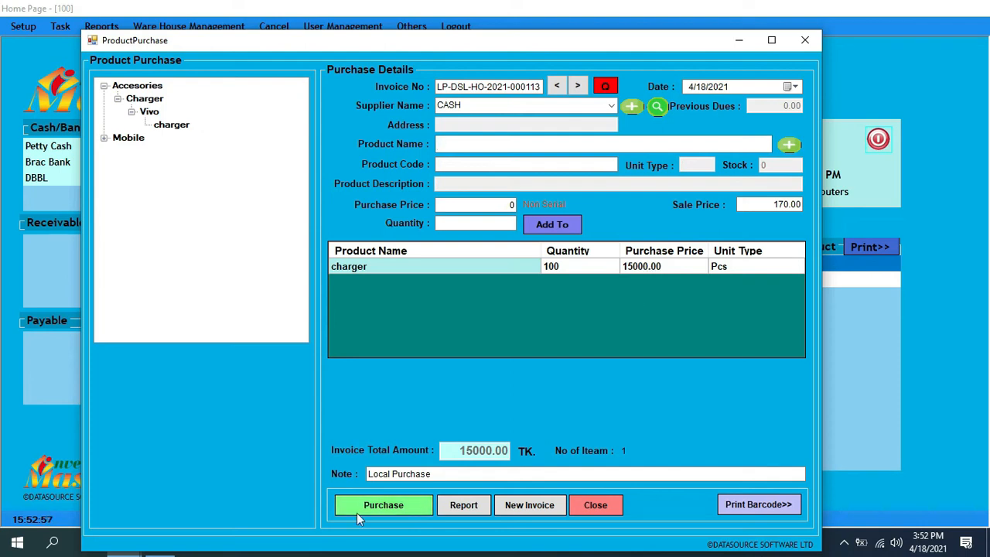
Complete the charger purchase and refresh the home page balances
{"action": "left_click", "coordinate": [400, 506]}
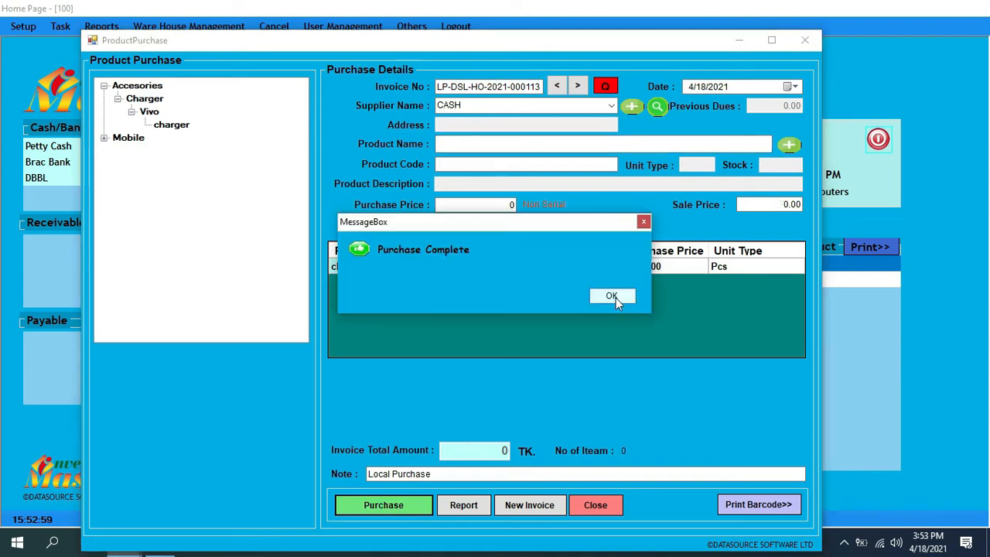
{"action": "left_click", "coordinate": [599, 510]}
{"action": "left_click", "coordinate": [246, 92]}
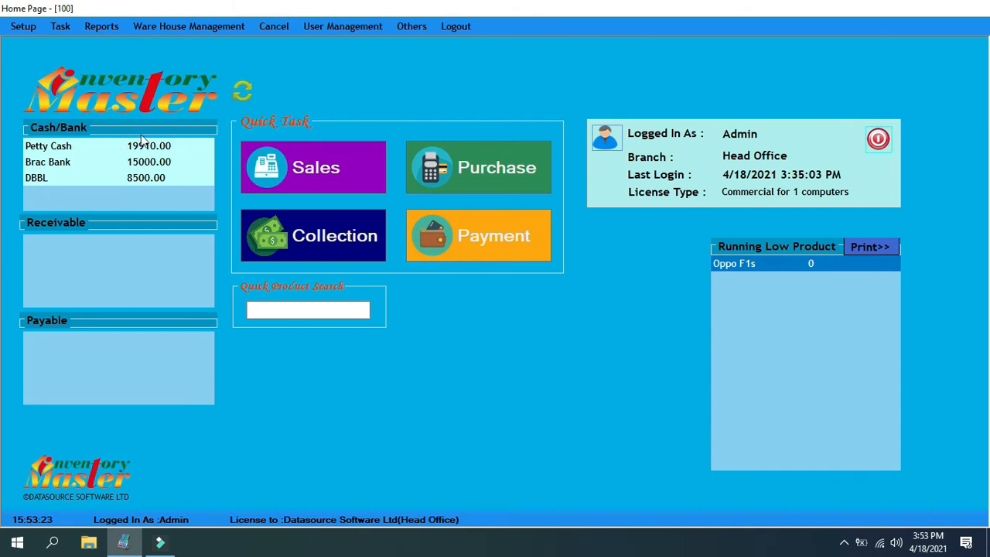
Start a new sales invoice and add the charger as its item
{"action": "left_click", "coordinate": [331, 170]}
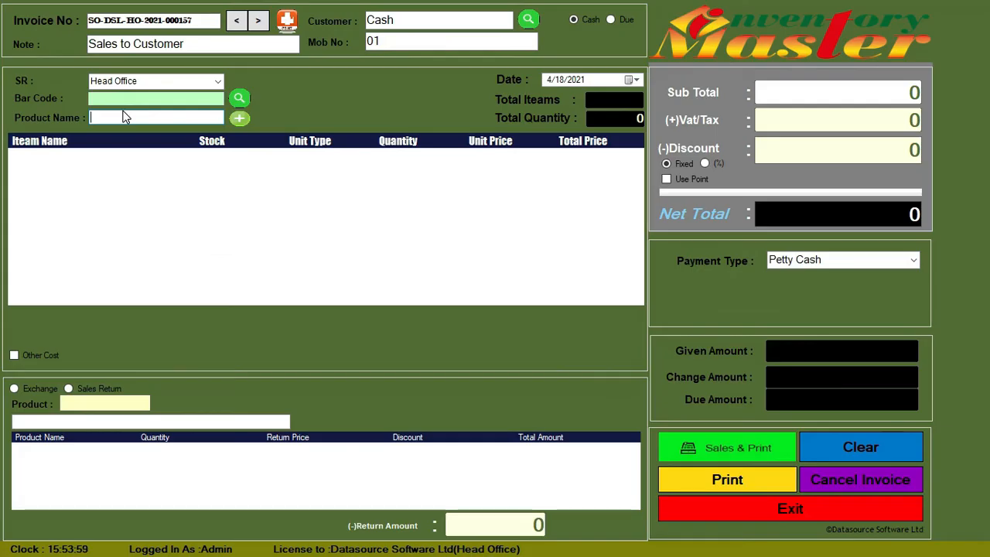
{"action": "type", "text": "charger"}
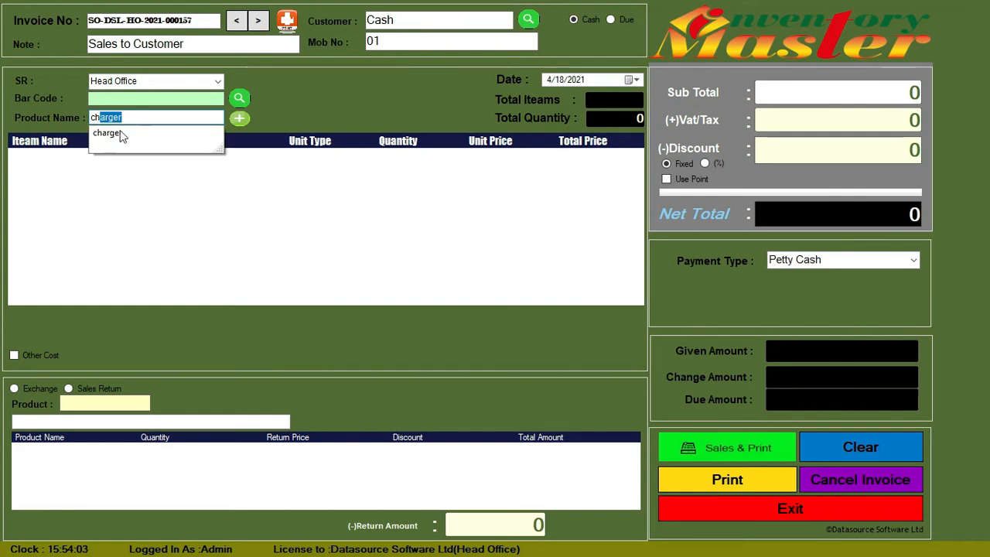
{"action": "left_click", "coordinate": [120, 133]}
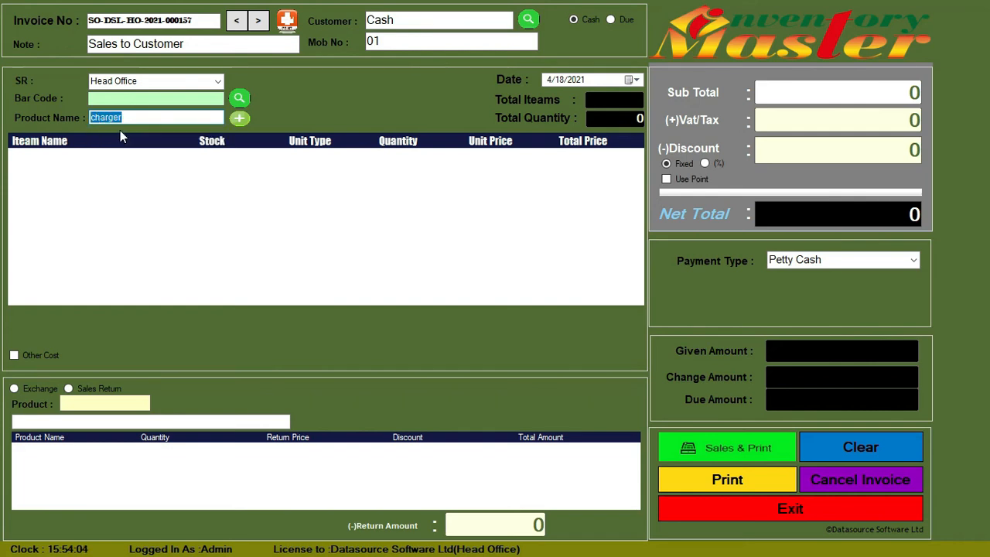
{"action": "key", "text": "Return"}
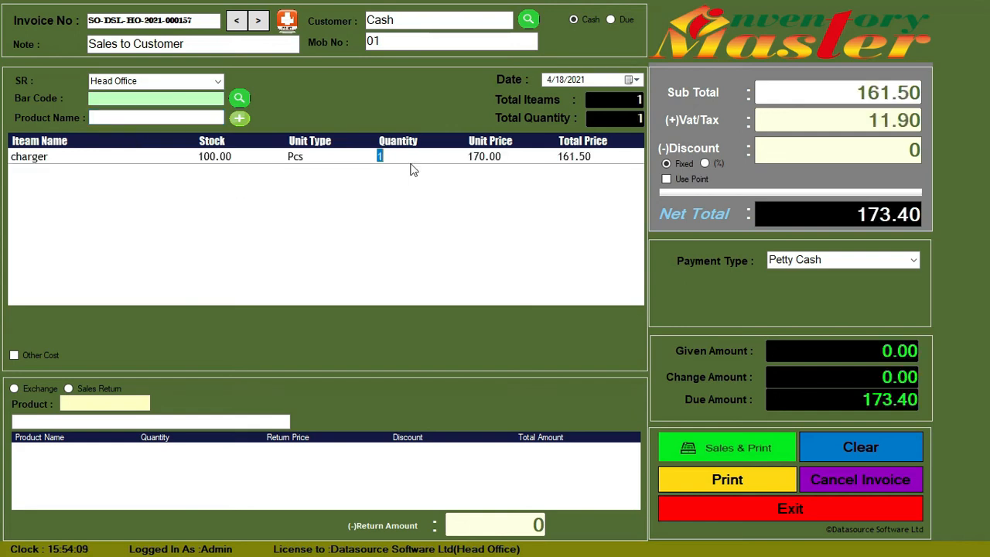
Set the charger's unit price to 200.00 on the sales invoice
{"action": "left_click", "coordinate": [476, 160]}
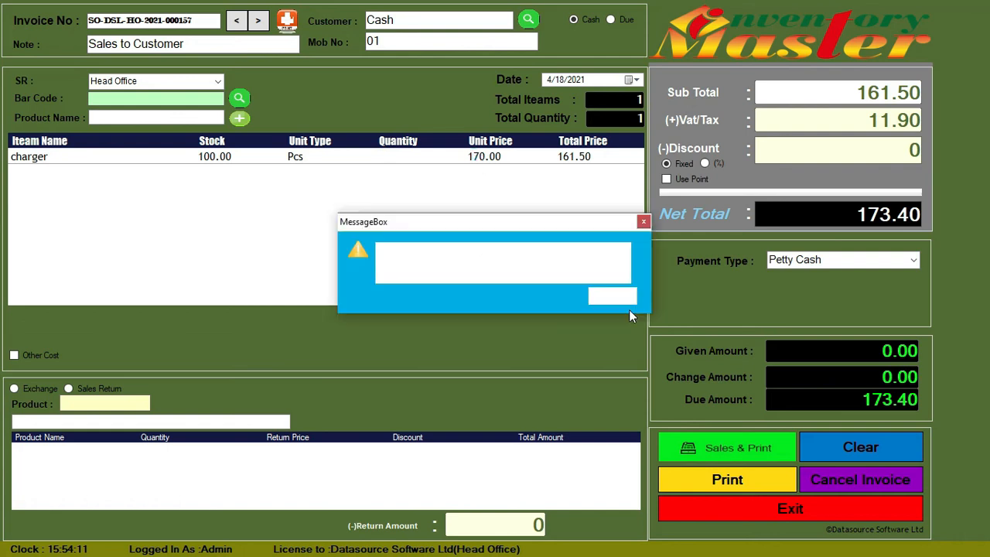
{"action": "left_click", "coordinate": [627, 301]}
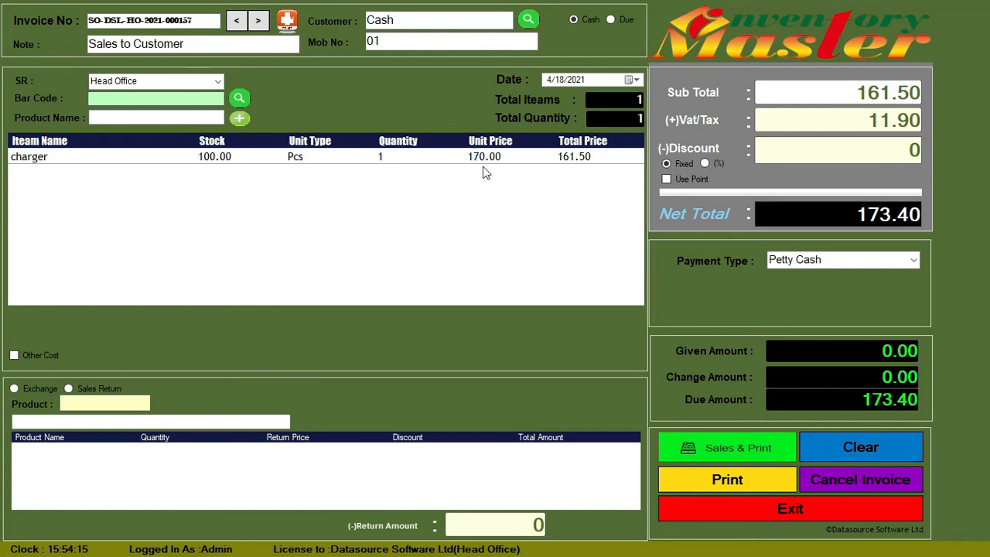
{"action": "left_click", "coordinate": [484, 157]}
{"action": "type", "text": "200.00"}
{"action": "key", "text": "Return"}
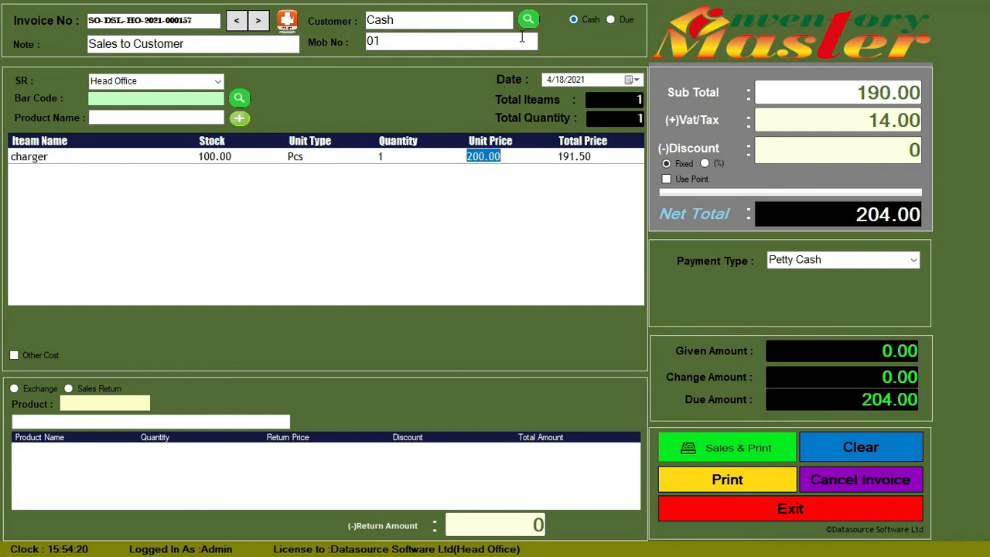
Enter 204 as the given amount for the charger sale on the sales invoice
{"action": "left_click", "coordinate": [462, 19]}
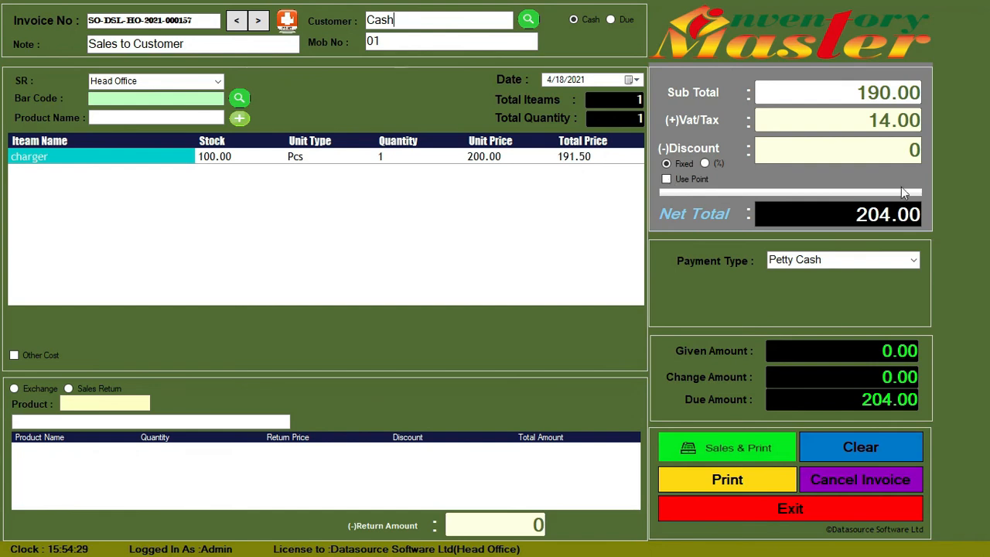
{"action": "left_click", "coordinate": [845, 121]}
{"action": "key", "text": "Return"}
{"action": "key", "text": "Return"}
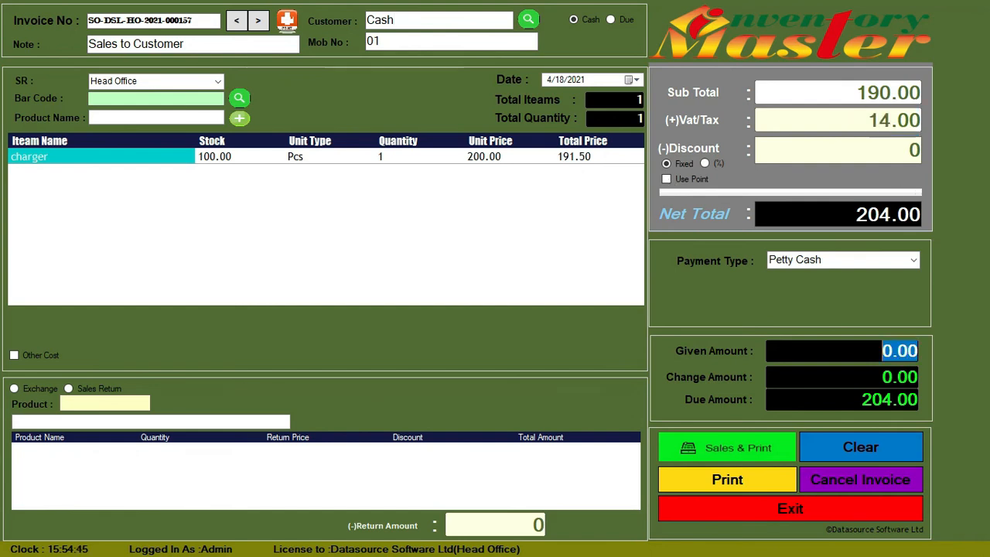
{"action": "type", "text": "204"}
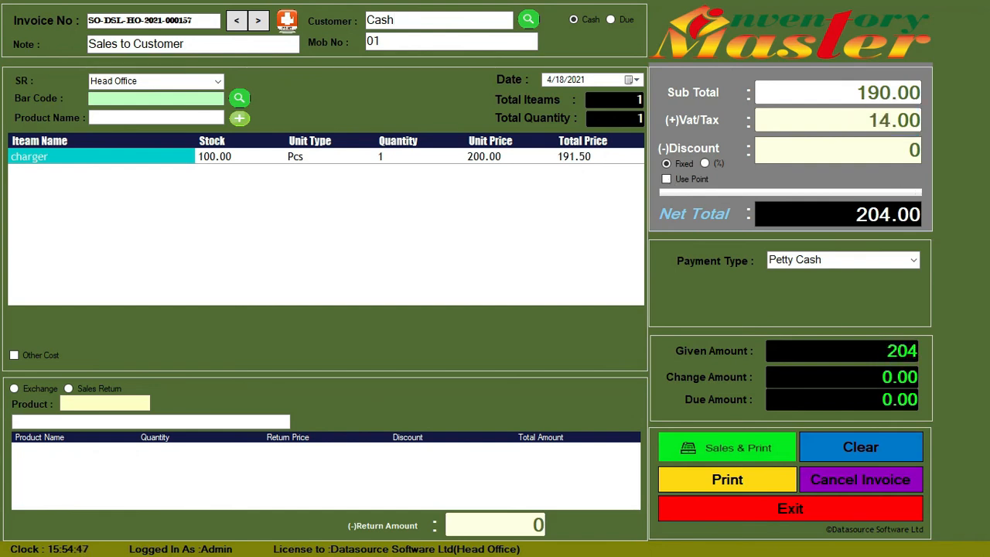
Complete and print the charger sale, and return to the home page
{"action": "left_click", "coordinate": [761, 447]}
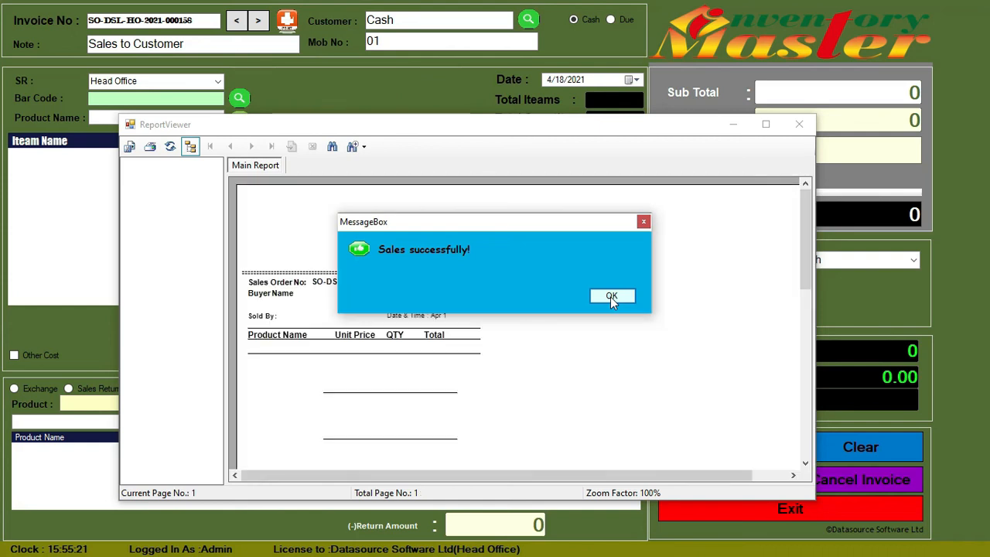
{"action": "left_click", "coordinate": [611, 297]}
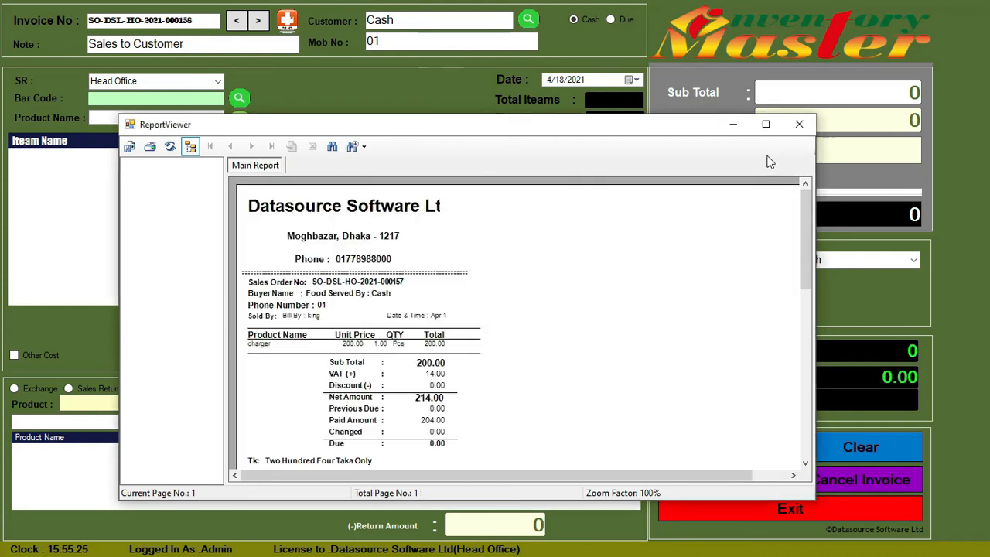
{"action": "left_click", "coordinate": [779, 510]}
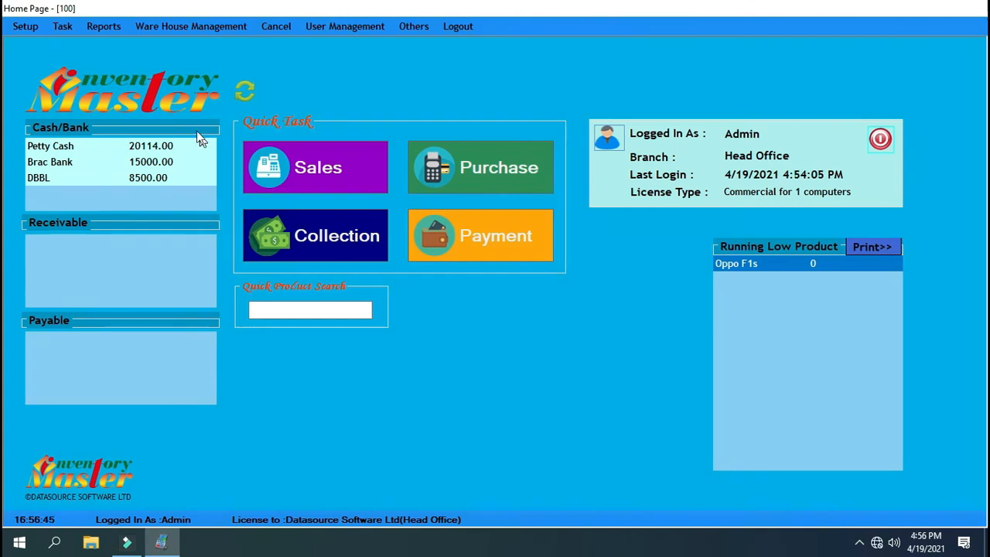
Generate the Head Office account ledger report for Petty Cash from 4/1/2021 to 4/19/2021
{"action": "left_click", "coordinate": [108, 31]}
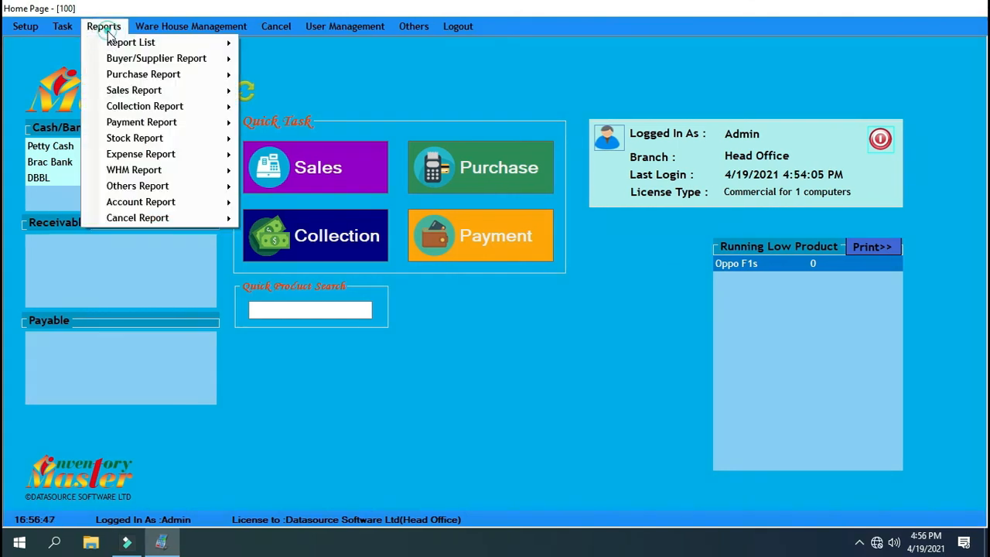
{"action": "mouse_move", "coordinate": [150, 207]}
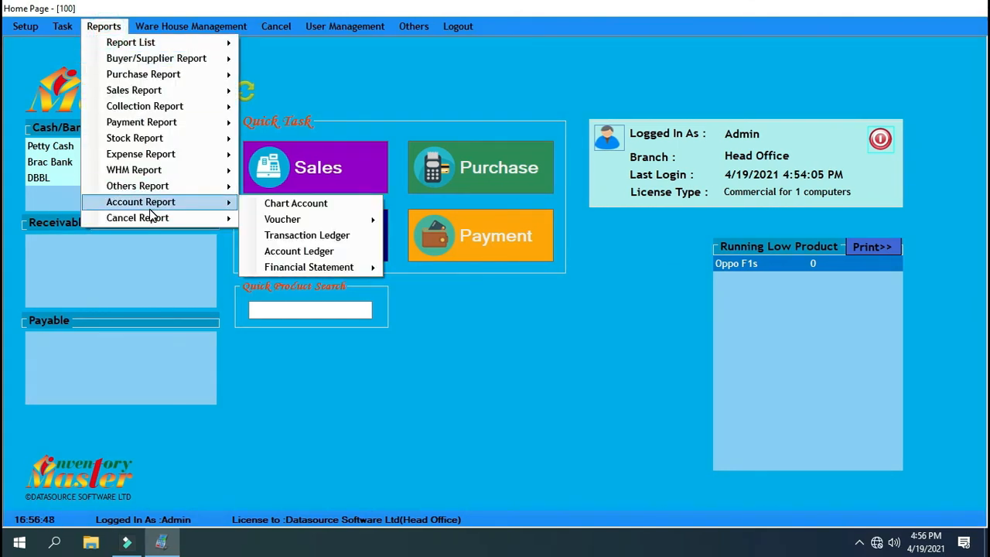
{"action": "left_click", "coordinate": [309, 252]}
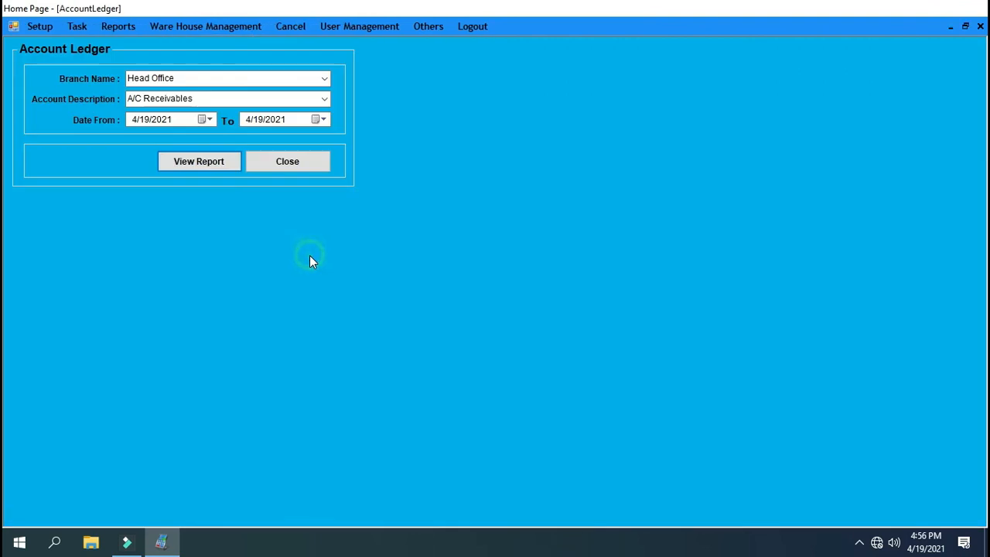
{"action": "left_click", "coordinate": [324, 99]}
{"action": "left_click", "coordinate": [193, 244]}
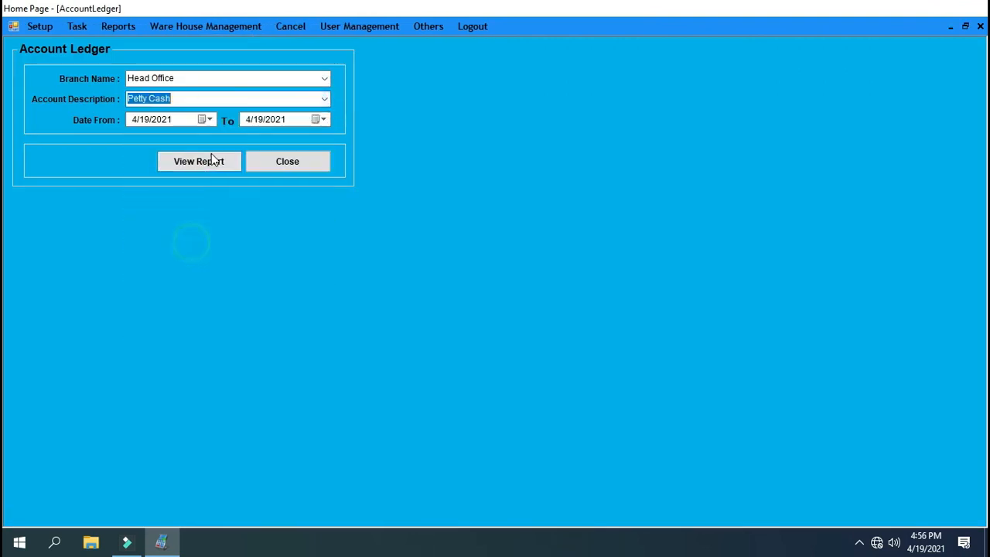
{"action": "left_click", "coordinate": [206, 119]}
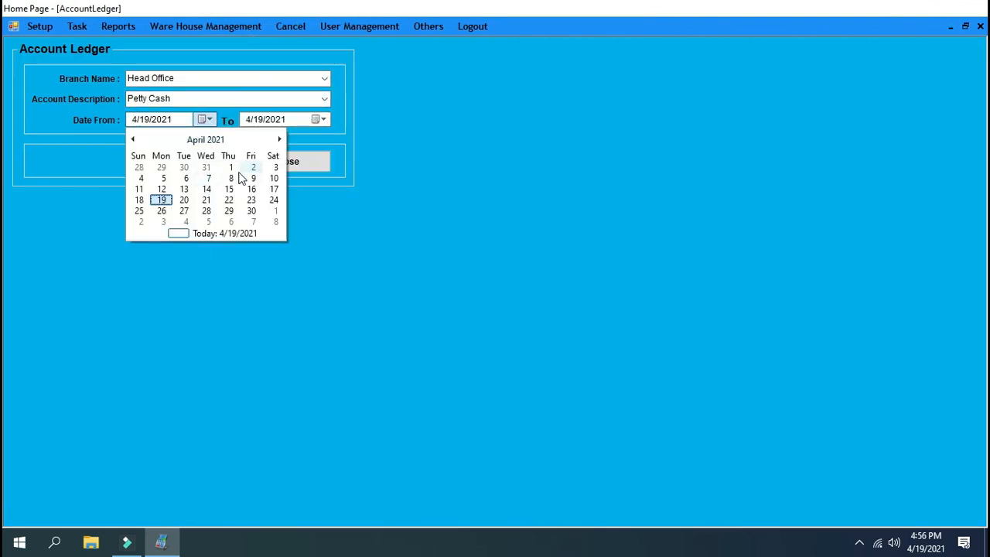
{"action": "left_click", "coordinate": [230, 167]}
{"action": "left_click", "coordinate": [226, 159]}
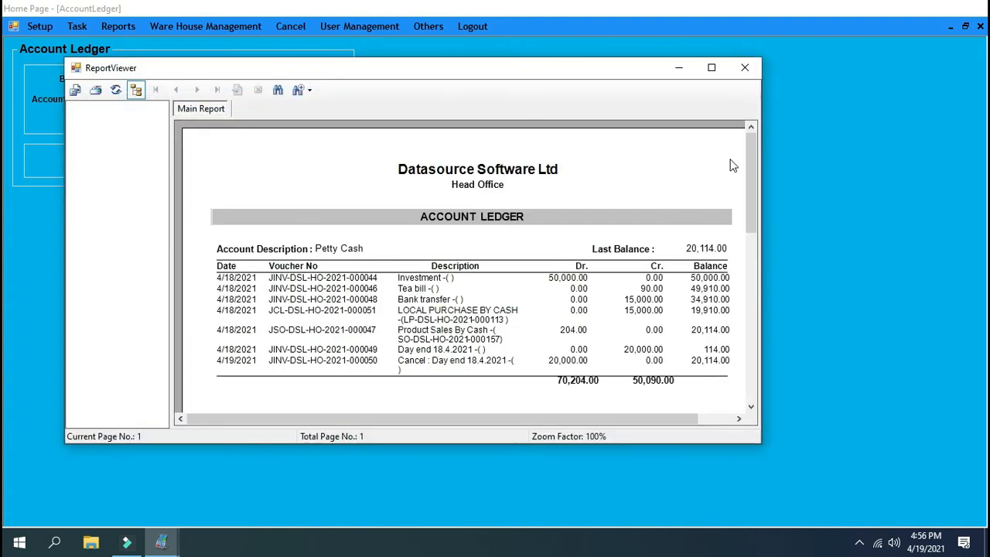
Examine the day-end and cash sale entries in the Petty Cash ledger, and return to the home page with refreshed balances
{"action": "left_click", "coordinate": [711, 67]}
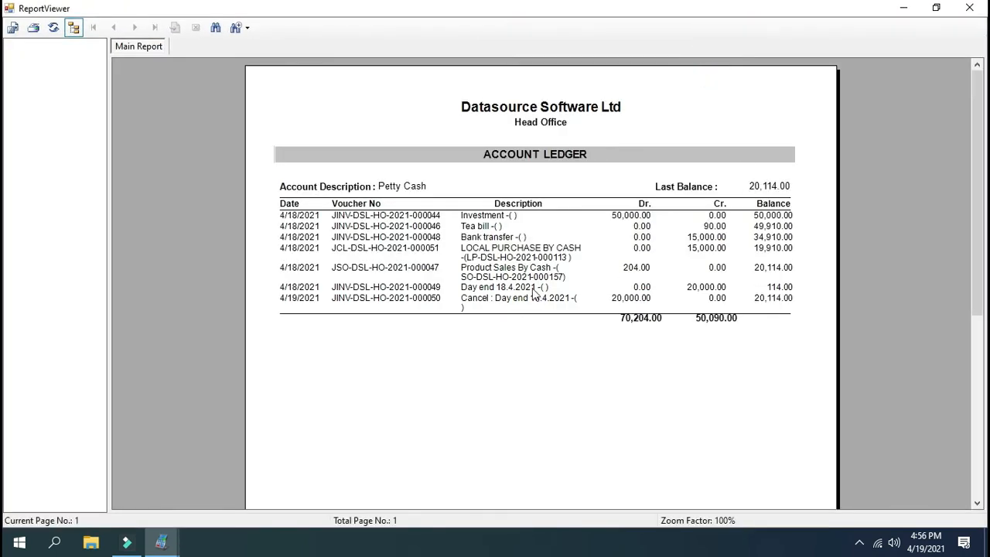
{"action": "left_click", "coordinate": [503, 301]}
{"action": "left_click", "coordinate": [502, 280]}
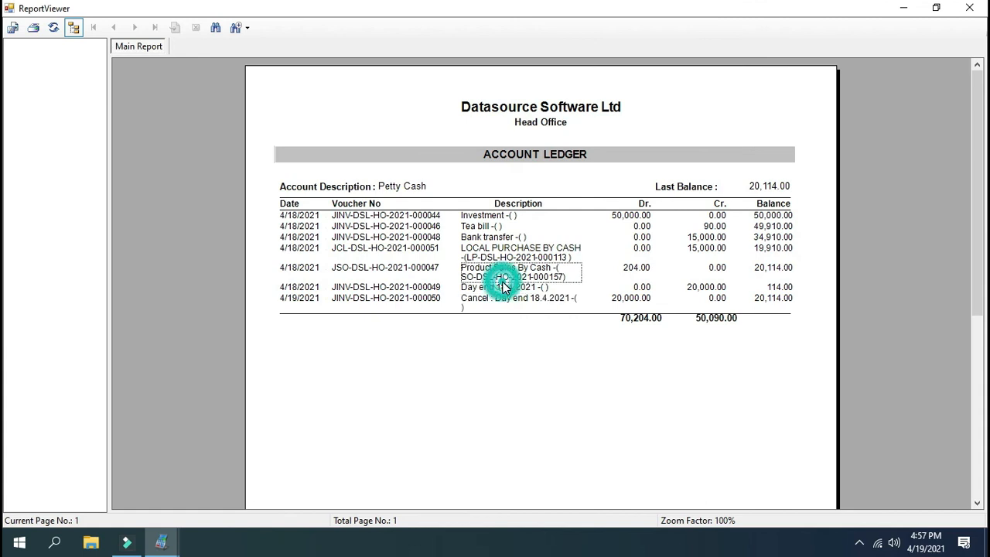
{"action": "left_click", "coordinate": [769, 268]}
{"action": "left_click", "coordinate": [762, 268]}
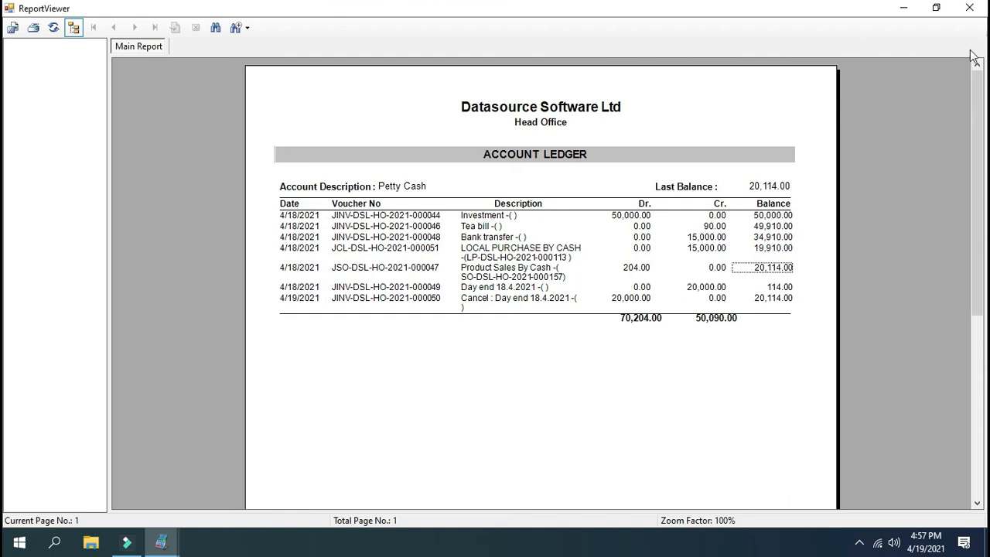
{"action": "left_click", "coordinate": [966, 14]}
{"action": "left_click", "coordinate": [263, 166]}
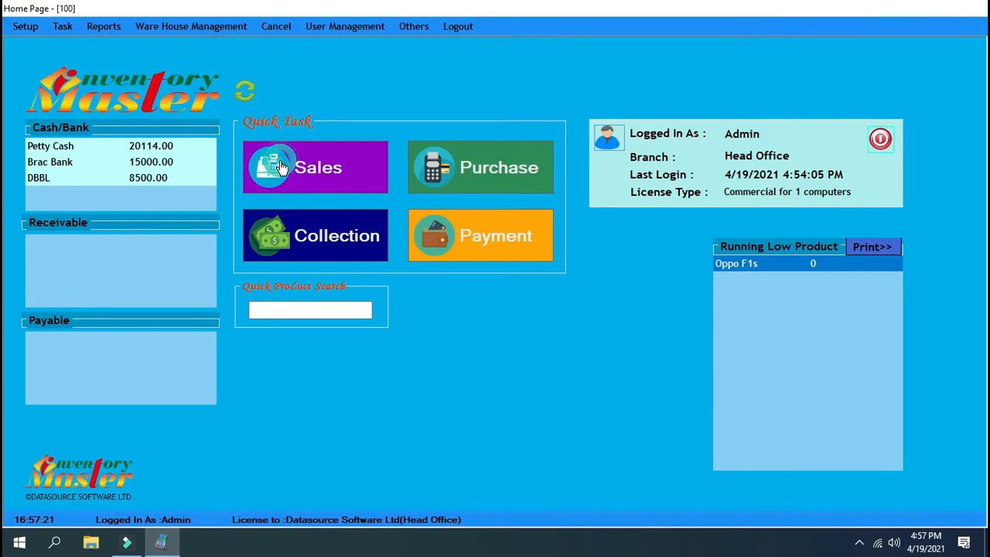
{"action": "left_click", "coordinate": [240, 91]}
Start a manual voucher with Capital as the debit account and Petty Cash as the credit account
{"action": "left_click", "coordinate": [62, 31]}
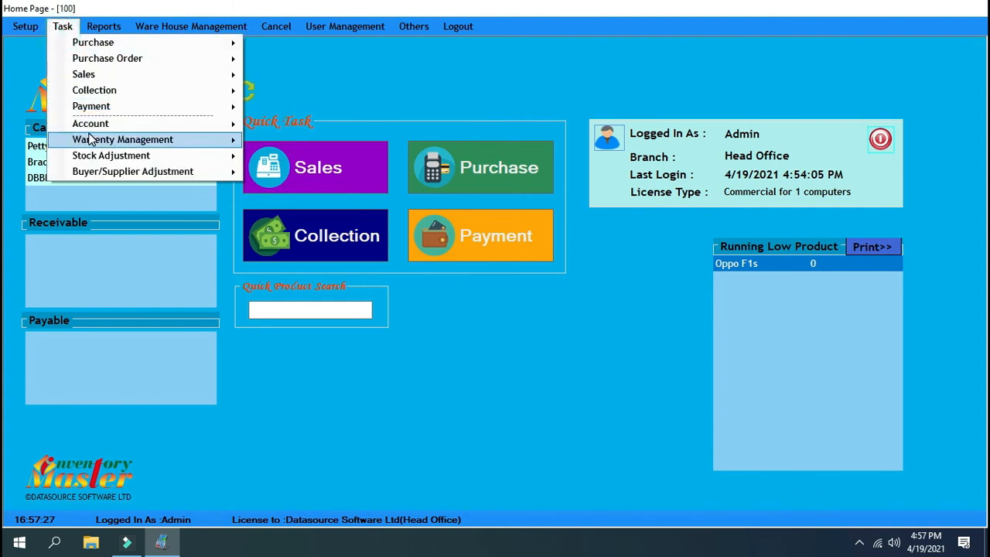
{"action": "mouse_move", "coordinate": [194, 124]}
{"action": "left_click", "coordinate": [267, 129]}
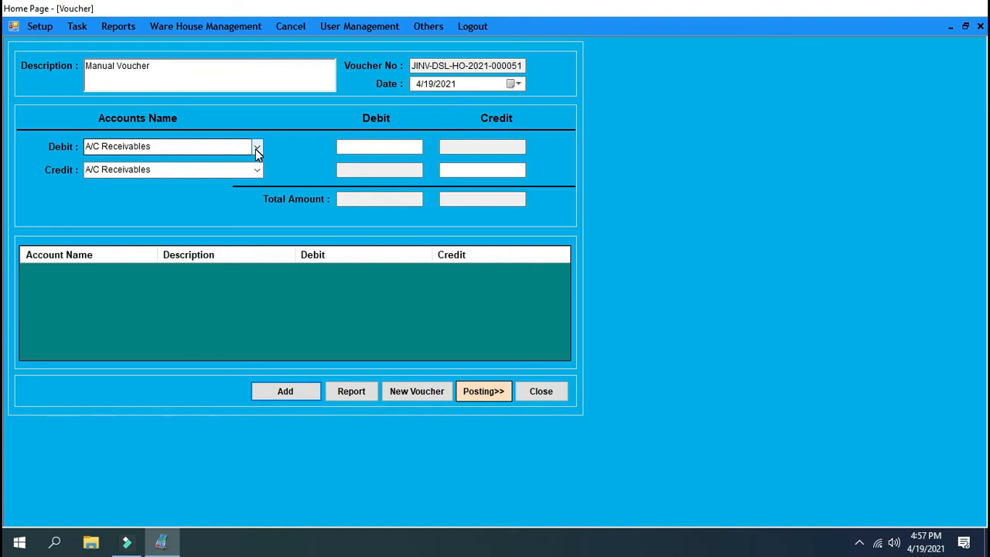
{"action": "left_click", "coordinate": [257, 149]}
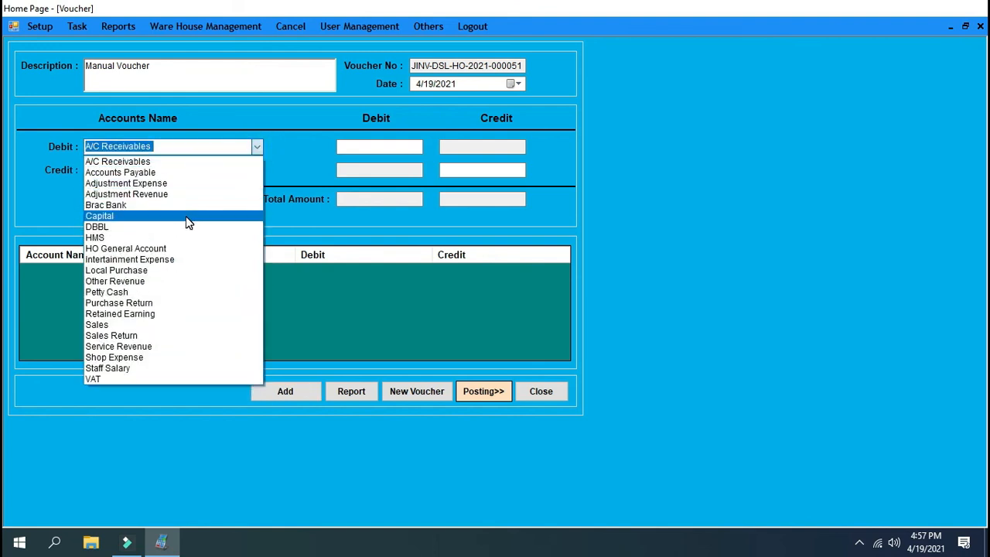
{"action": "left_click", "coordinate": [186, 217]}
{"action": "left_click", "coordinate": [259, 170]}
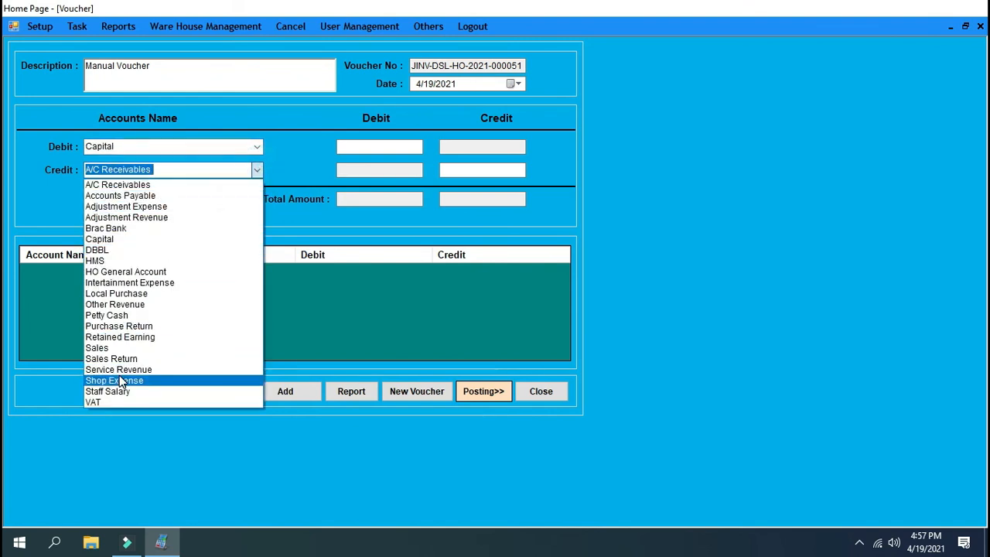
{"action": "left_click", "coordinate": [124, 316]}
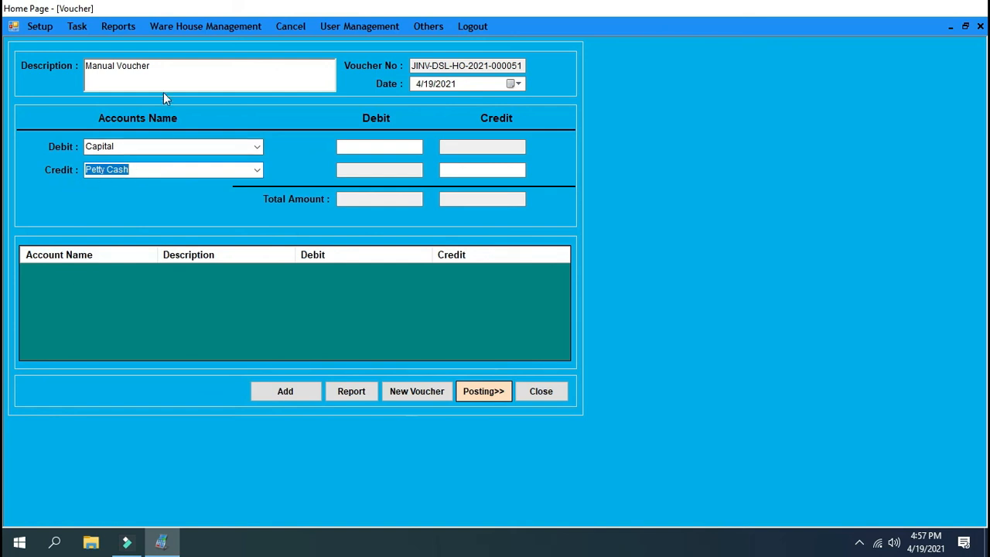
Describe the voucher as "Day end 19 april 2021" and add its entries for an amount of 20000
{"action": "left_click_drag", "start_coordinate": [158, 66], "coordinate": [64, 67]}
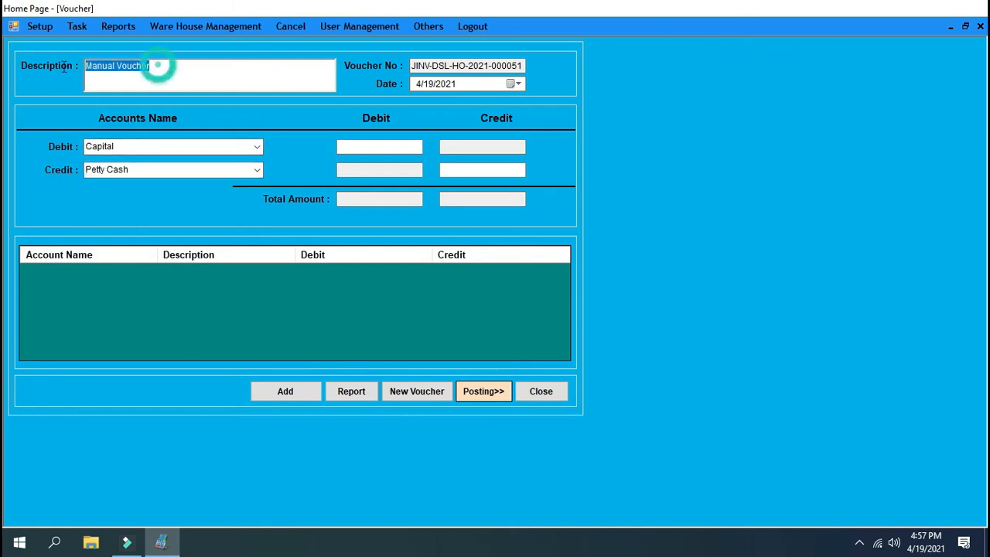
{"action": "type", "text": "Day end 19 april 2021"}
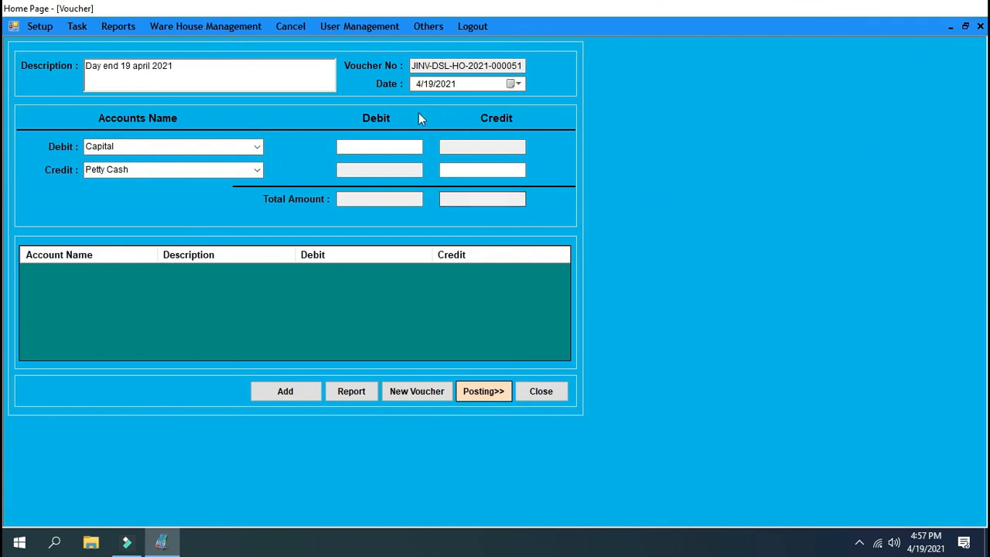
{"action": "left_click", "coordinate": [414, 147]}
{"action": "type", "text": "20000"}
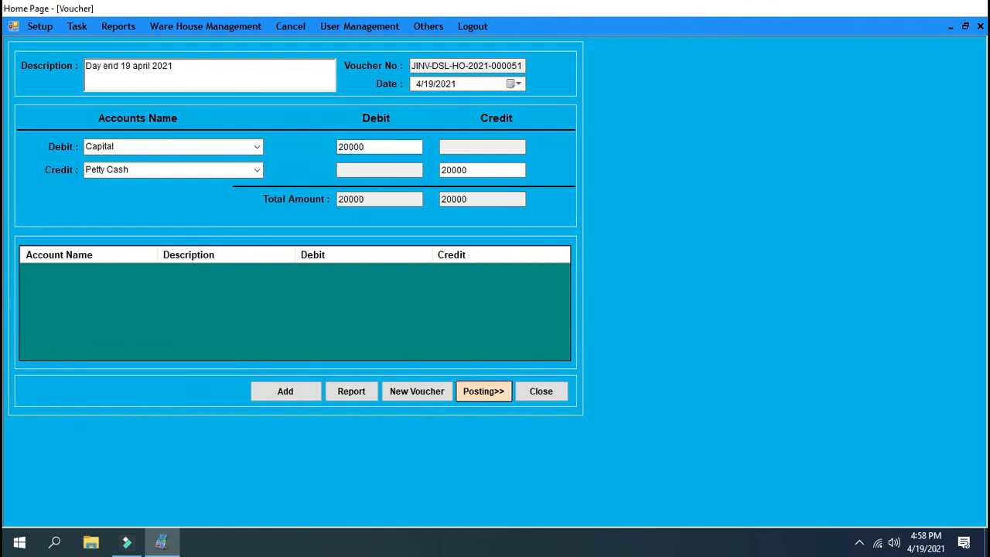
{"action": "left_click", "coordinate": [310, 390]}
{"action": "left_click", "coordinate": [625, 299]}
Open voucher posting and select the new day-end voucher
{"action": "left_click", "coordinate": [488, 391]}
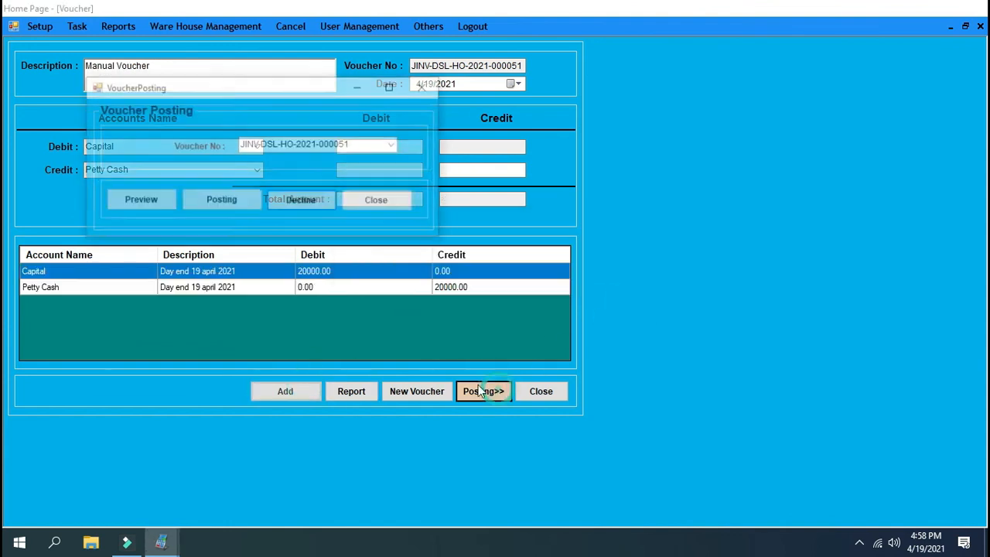
{"action": "left_click", "coordinate": [395, 144]}
{"action": "left_click", "coordinate": [348, 157]}
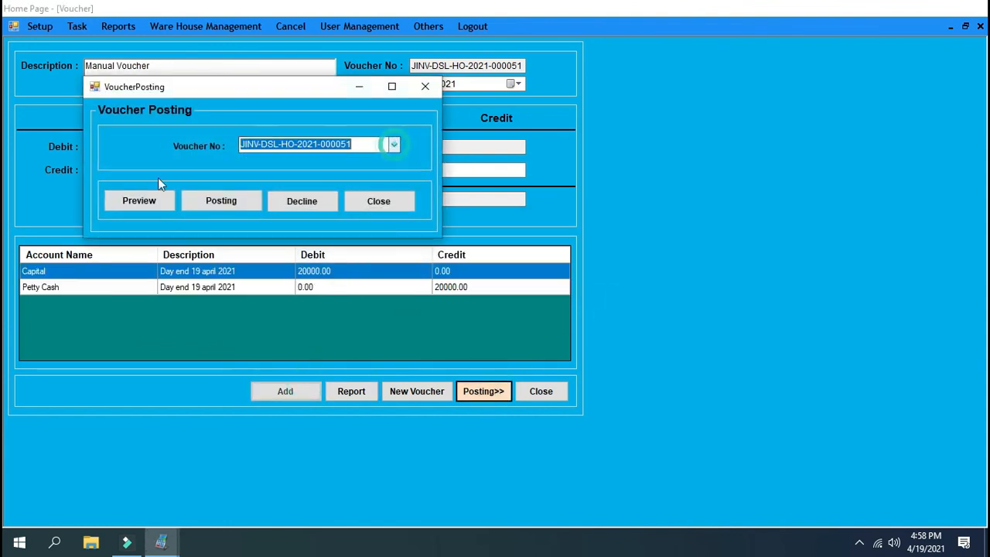
Preview the day-end voucher report and check its Capital debit and Petty Cash credit amounts
{"action": "left_click", "coordinate": [157, 201]}
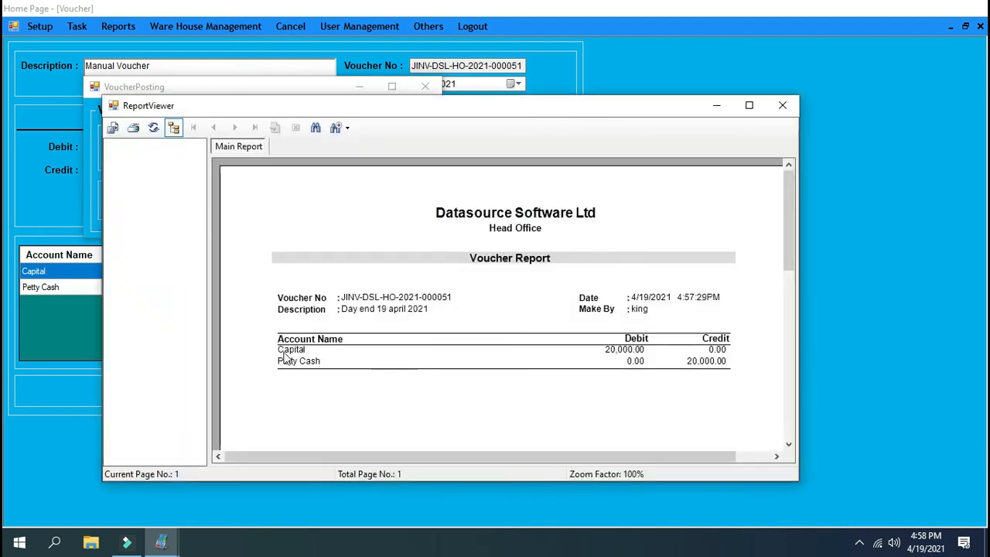
{"action": "left_click", "coordinate": [287, 349]}
{"action": "left_click", "coordinate": [630, 352]}
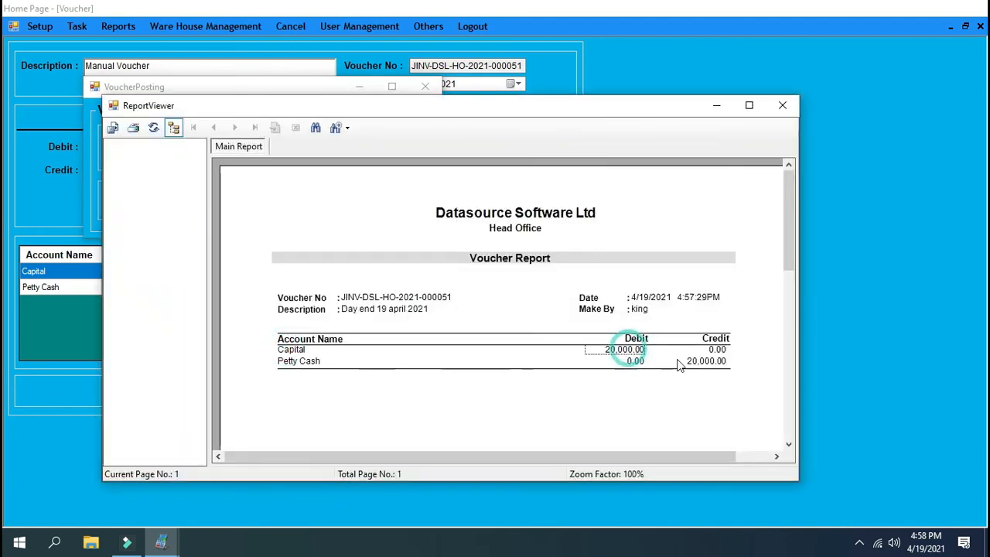
{"action": "left_click", "coordinate": [707, 361]}
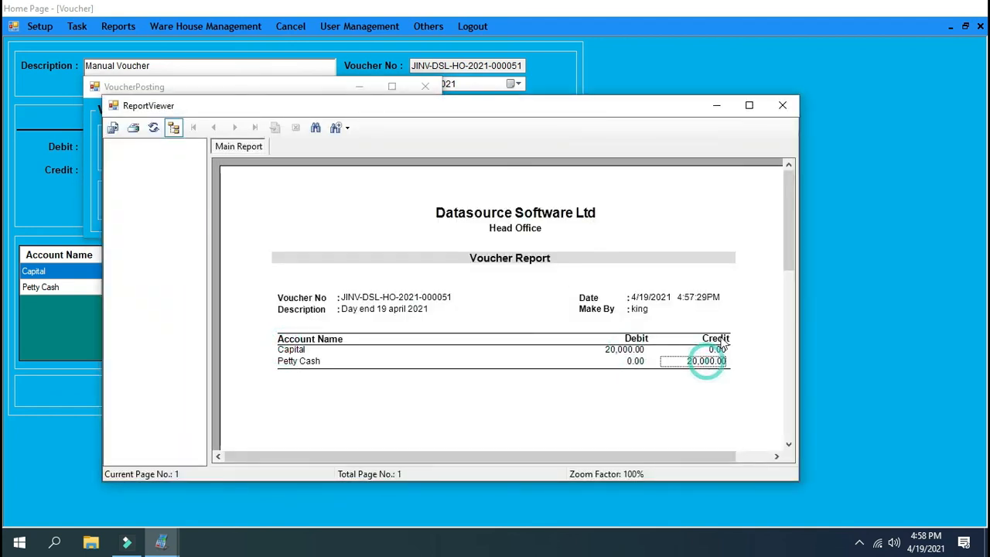
{"action": "left_click", "coordinate": [783, 105]}
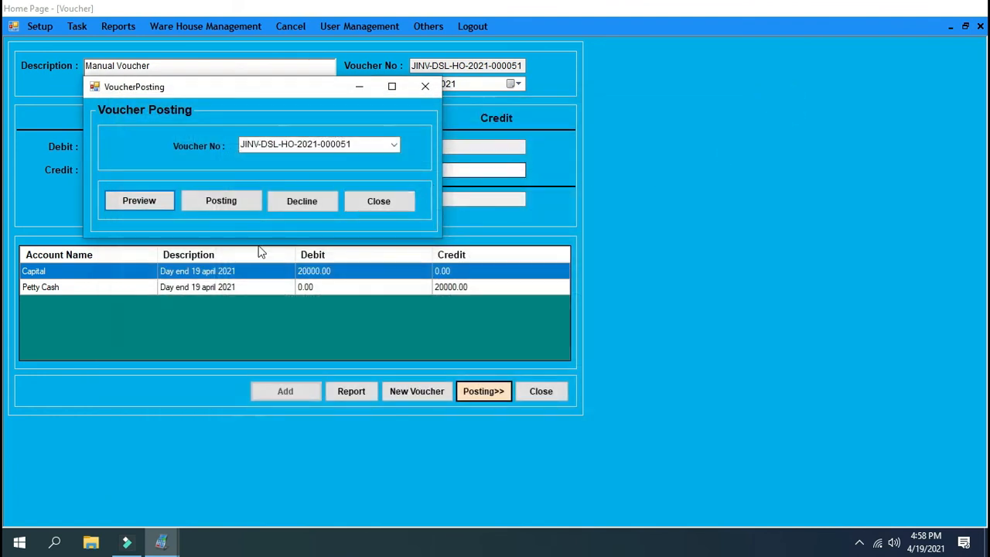
Post the day-end voucher and refresh the account balances on the home page
{"action": "left_click", "coordinate": [225, 202]}
{"action": "left_click", "coordinate": [615, 295]}
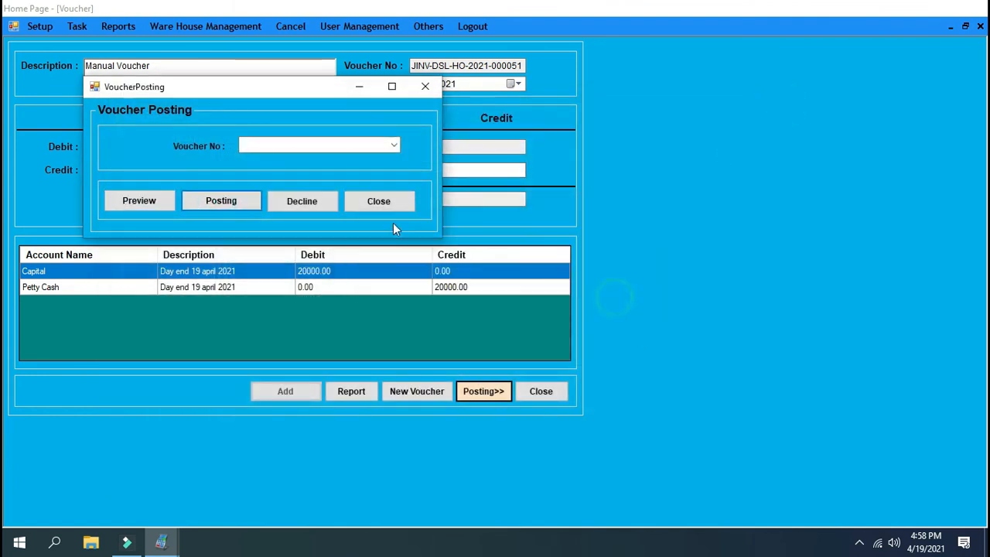
{"action": "left_click", "coordinate": [398, 202]}
{"action": "left_click", "coordinate": [539, 391]}
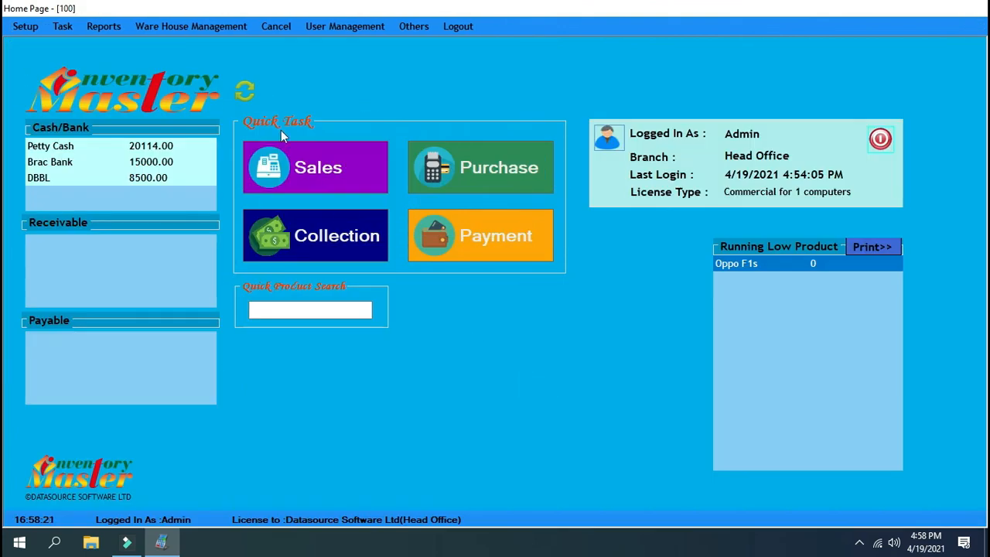
{"action": "left_click", "coordinate": [240, 92]}
View the Petty Cash account ledger for Head Office and check its closing balance, and close the report and its form
{"action": "left_click", "coordinate": [105, 27]}
{"action": "mouse_move", "coordinate": [155, 202]}
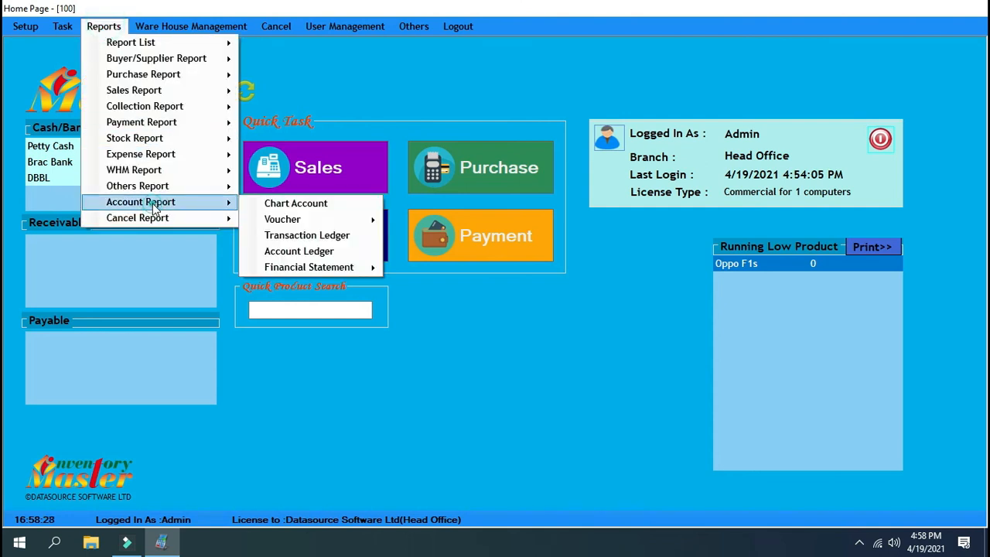
{"action": "left_click", "coordinate": [329, 252]}
{"action": "left_click", "coordinate": [325, 98]}
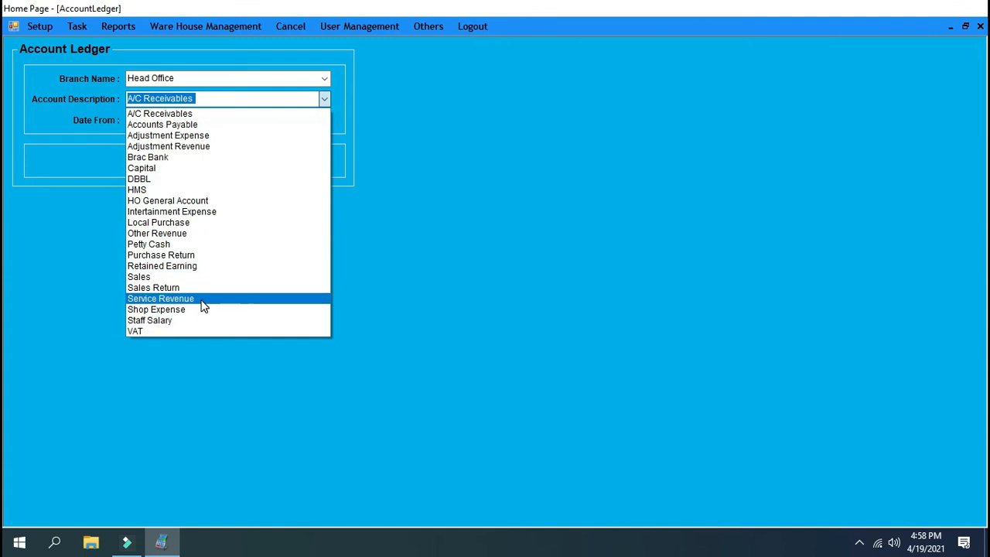
{"action": "left_click", "coordinate": [188, 244]}
{"action": "left_click", "coordinate": [186, 162]}
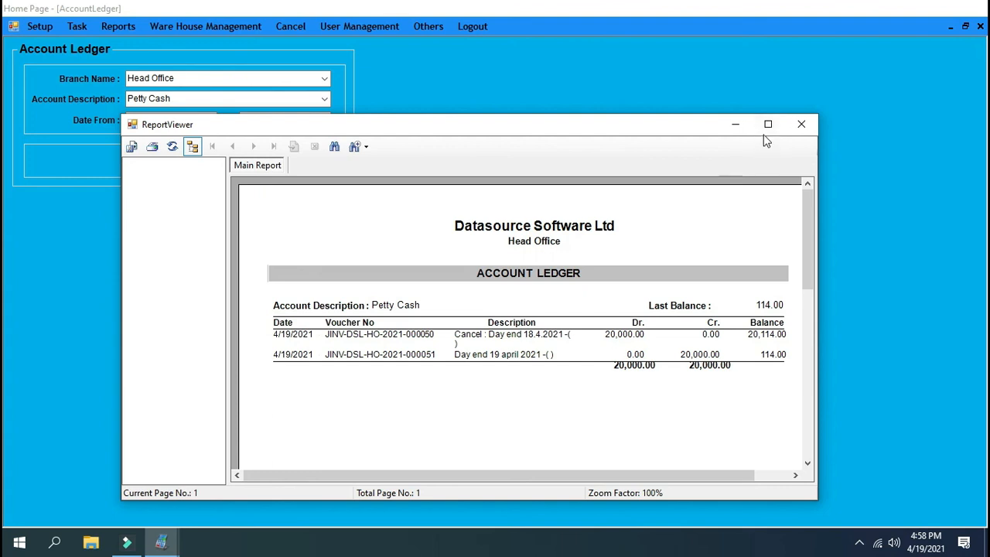
{"action": "left_click", "coordinate": [767, 358]}
{"action": "left_click", "coordinate": [801, 126]}
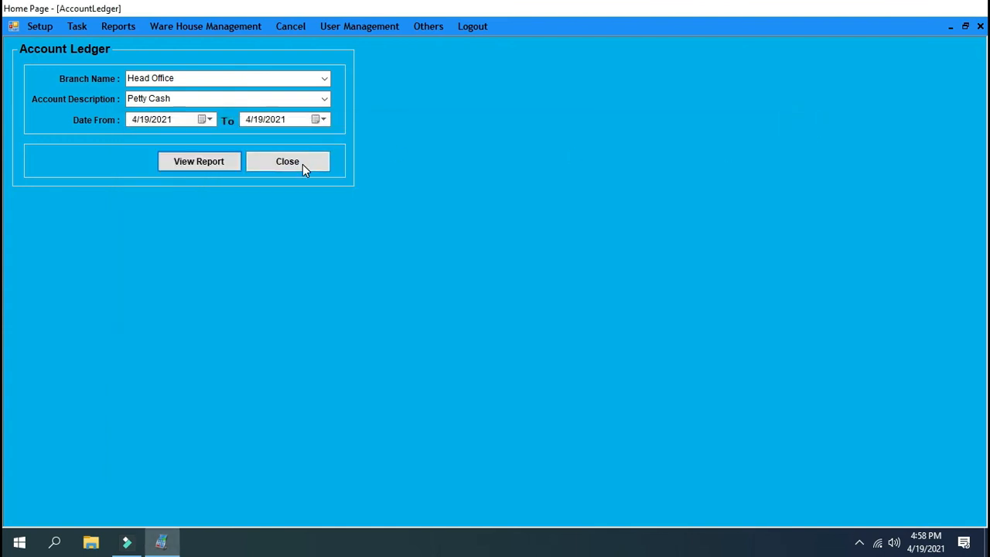
{"action": "left_click", "coordinate": [303, 164]}
Generate the Head Office capital statement up to 4/19/2021, review the stock value and total capital, and close the report
{"action": "left_click", "coordinate": [95, 33]}
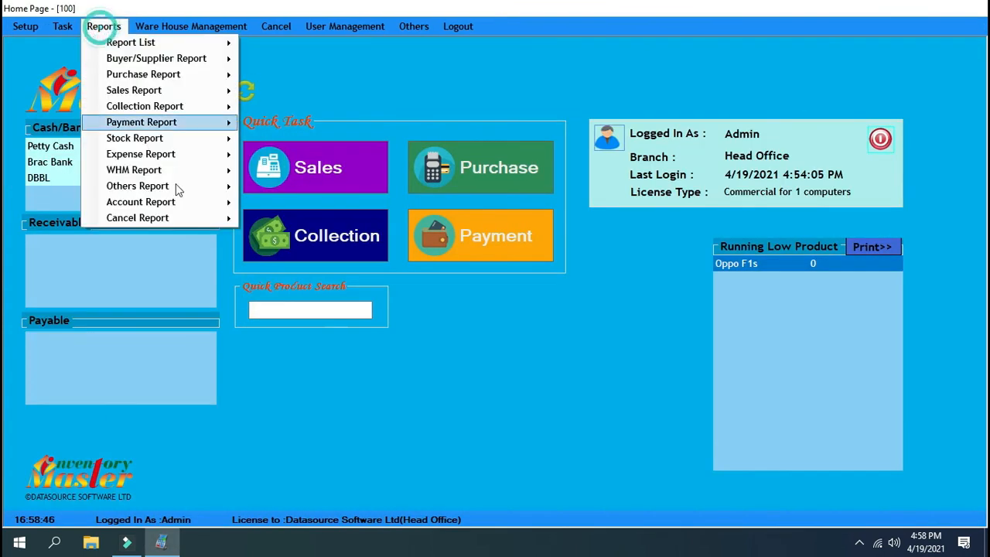
{"action": "mouse_move", "coordinate": [188, 203]}
{"action": "mouse_move", "coordinate": [300, 267]}
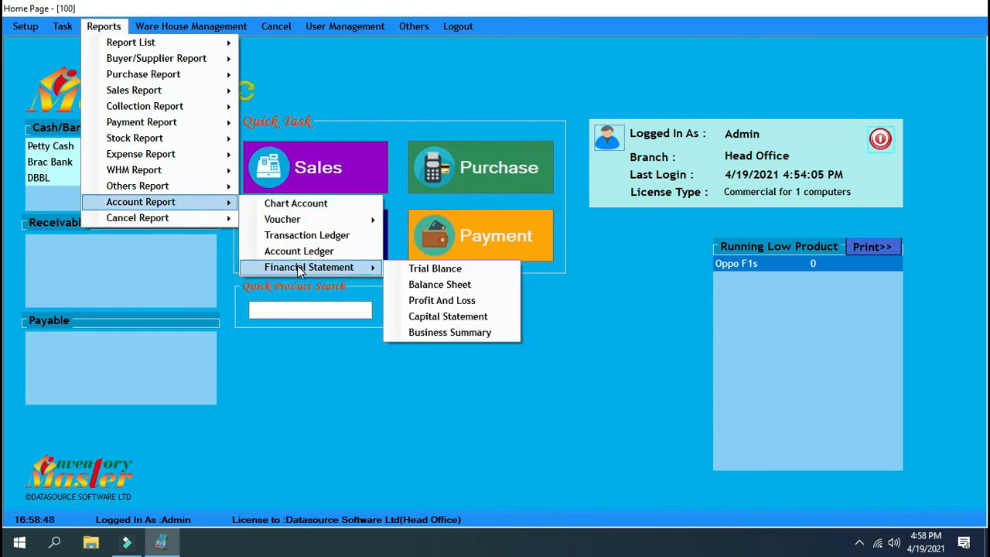
{"action": "left_click", "coordinate": [443, 317]}
{"action": "left_click", "coordinate": [223, 148]}
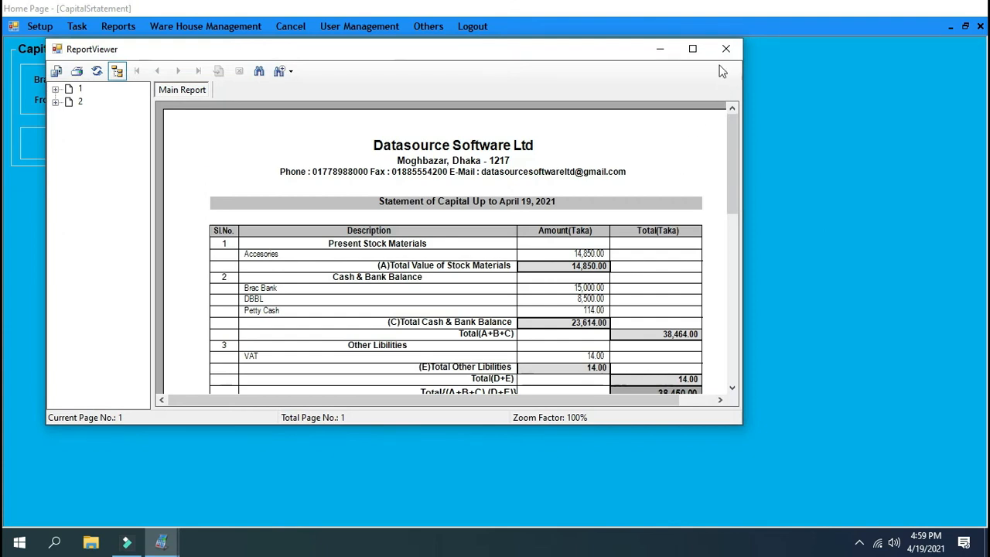
{"action": "left_click", "coordinate": [693, 50]}
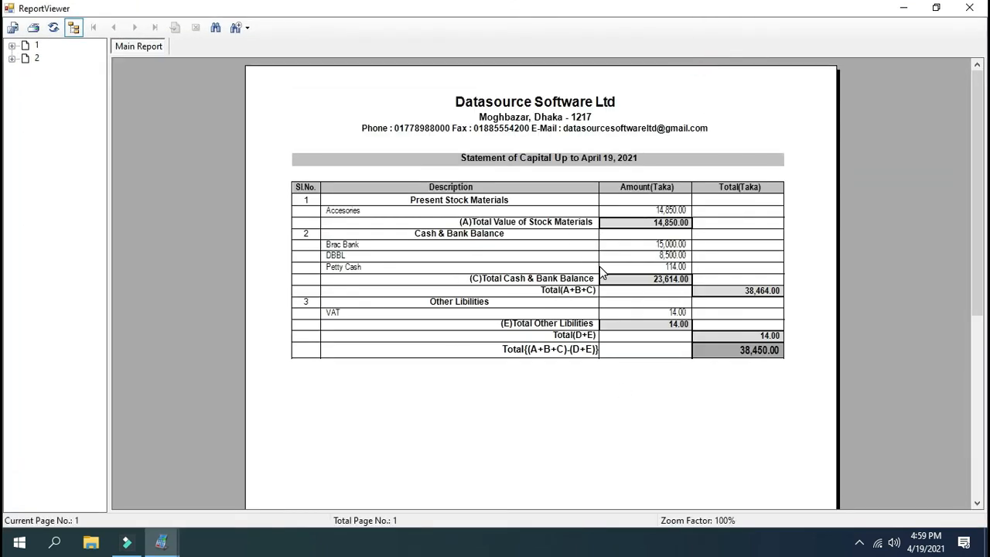
{"action": "left_click", "coordinate": [669, 223]}
{"action": "left_click", "coordinate": [768, 352]}
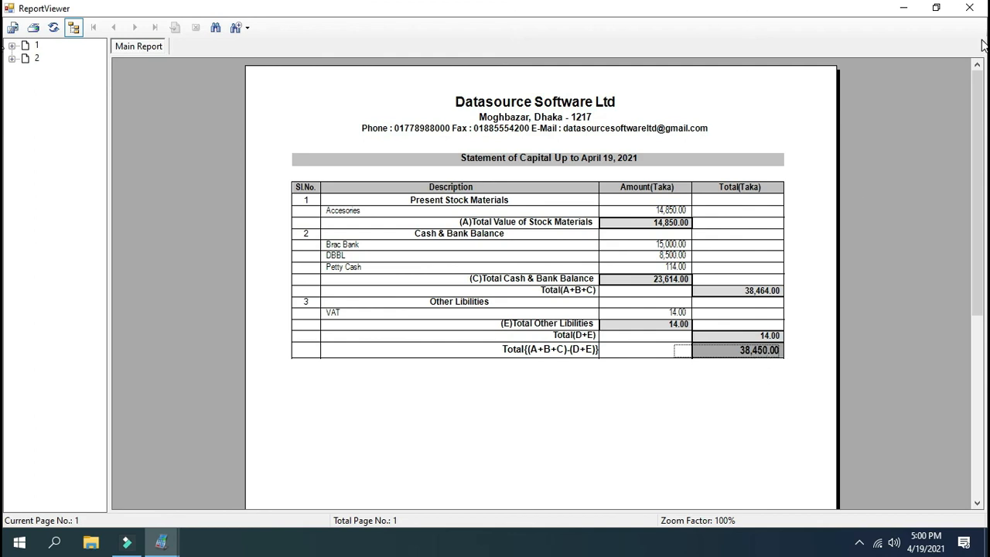
{"action": "left_click", "coordinate": [970, 9]}
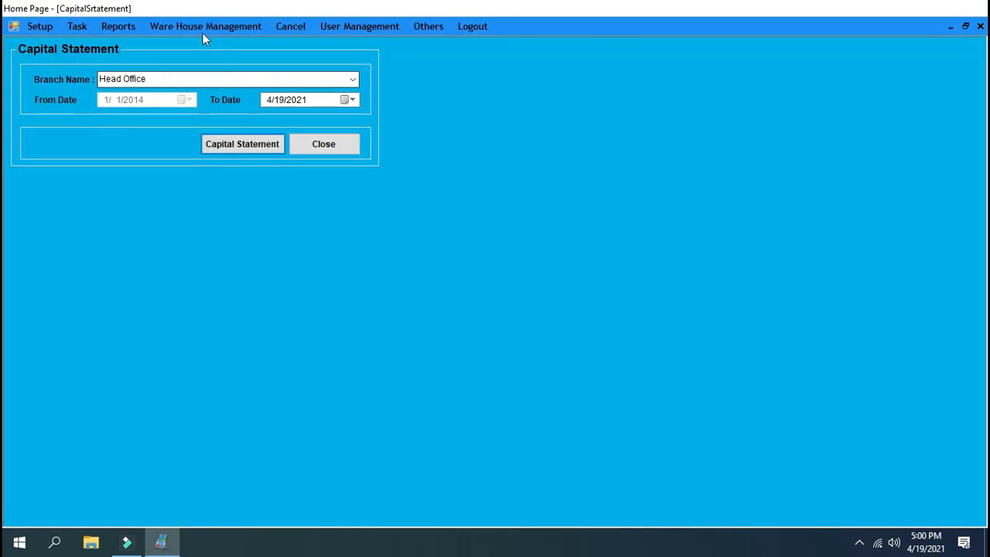
View the sales-wise profit report for Head Office from 4/18/2021 to 4/19/2021, check the Profit/Loss column, and close the report
{"action": "left_click", "coordinate": [124, 26]}
{"action": "mouse_move", "coordinate": [184, 203]}
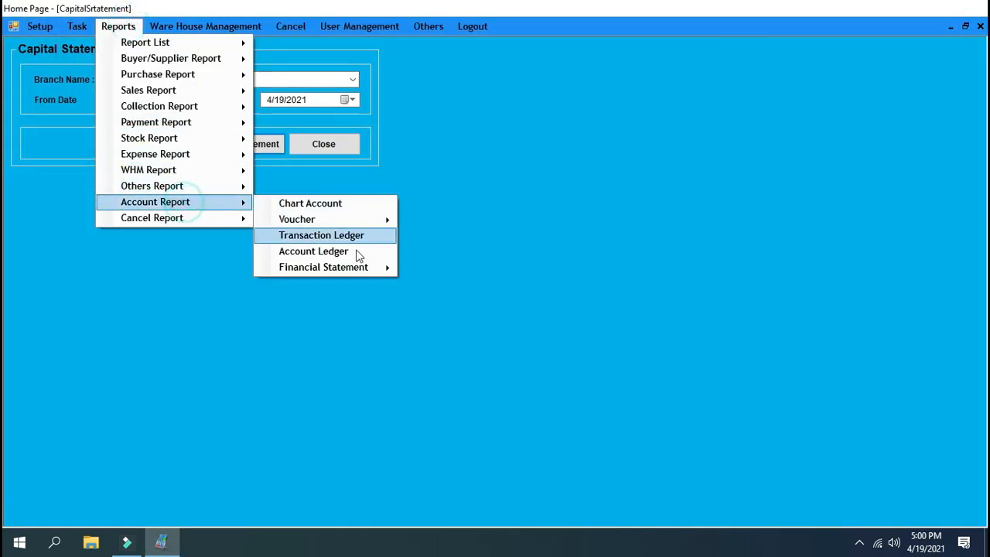
{"action": "mouse_move", "coordinate": [362, 267]}
{"action": "left_click", "coordinate": [476, 298]}
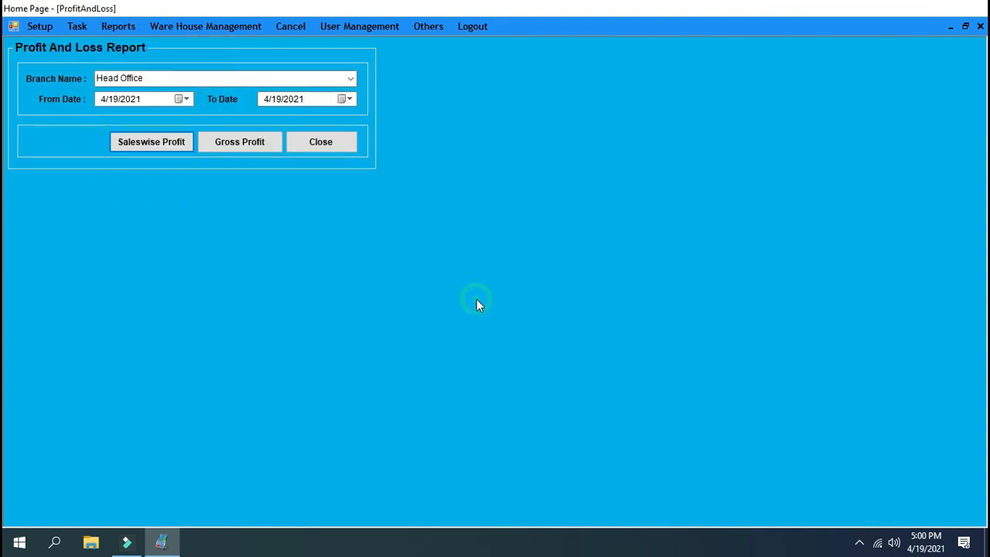
{"action": "left_click", "coordinate": [181, 99]}
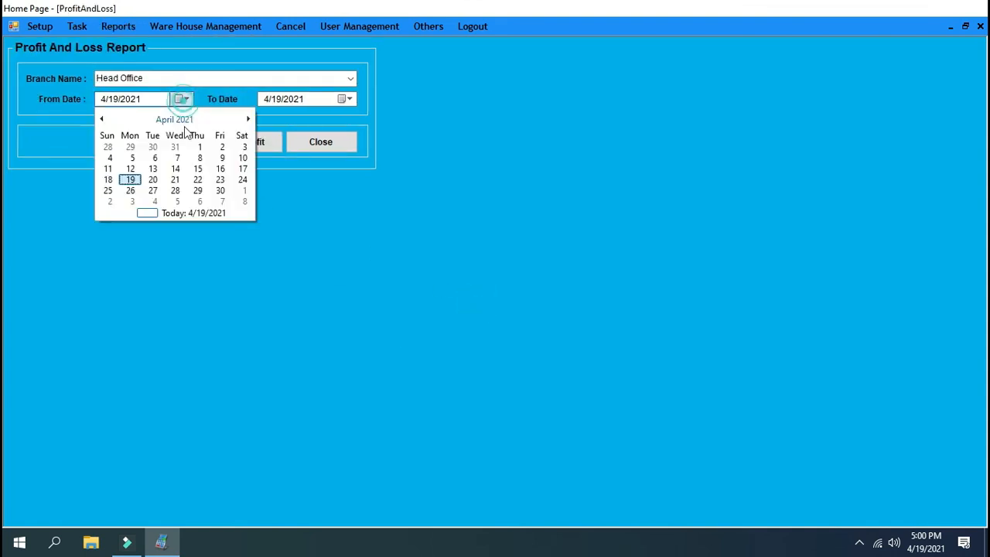
{"action": "left_click", "coordinate": [108, 179]}
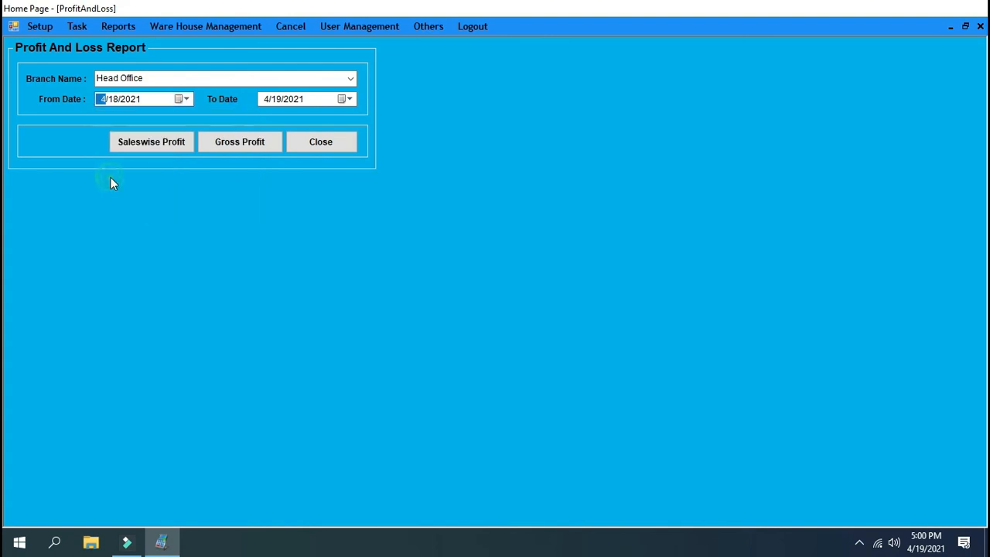
{"action": "left_click", "coordinate": [152, 141]}
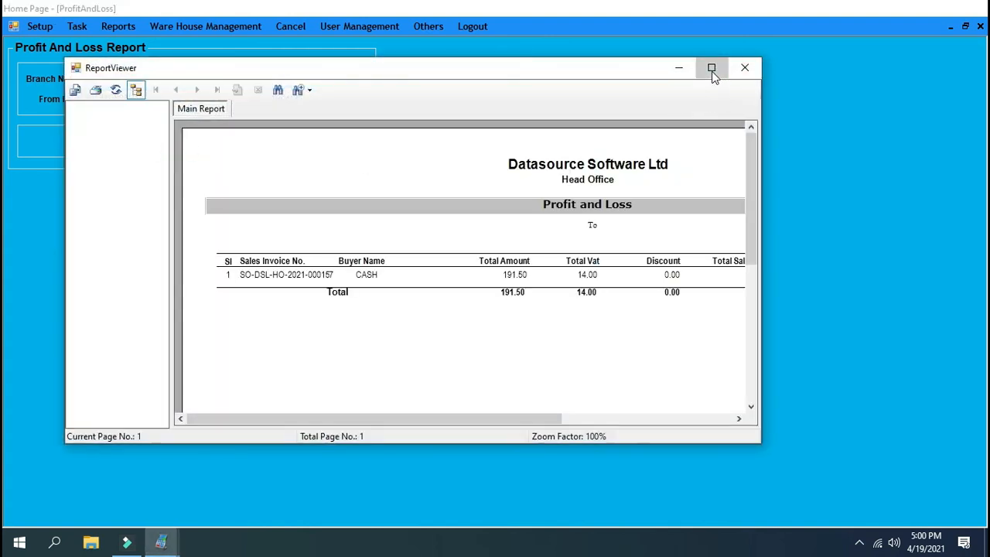
{"action": "left_click", "coordinate": [712, 67]}
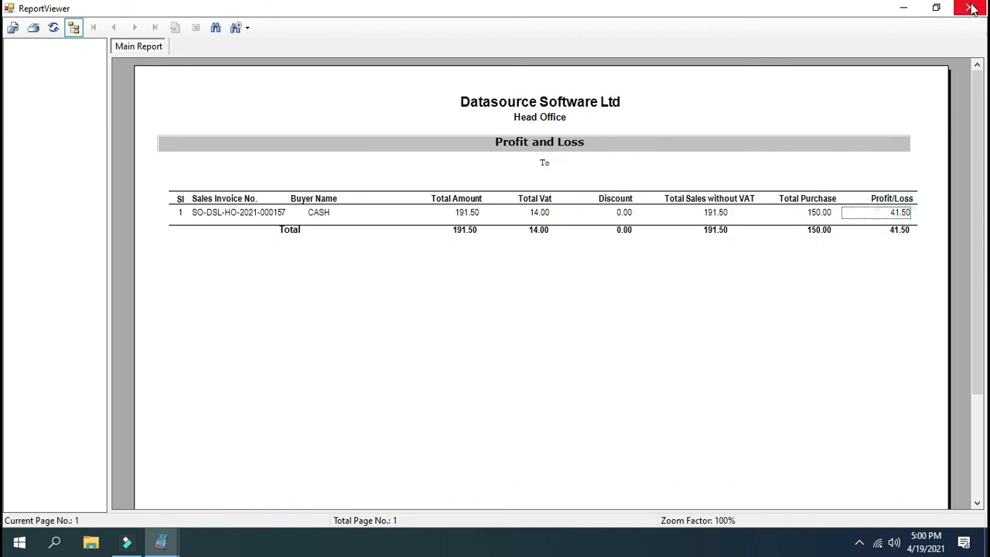
{"action": "left_click", "coordinate": [969, 8]}
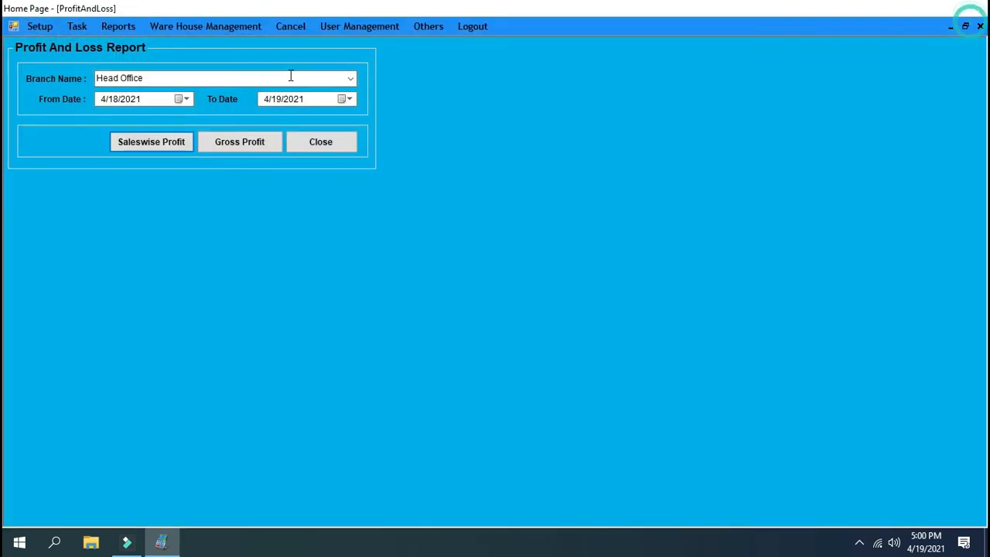
View the gross profit report for the same period, and return to the home page
{"action": "left_click", "coordinate": [236, 146]}
{"action": "left_click", "coordinate": [731, 87]}
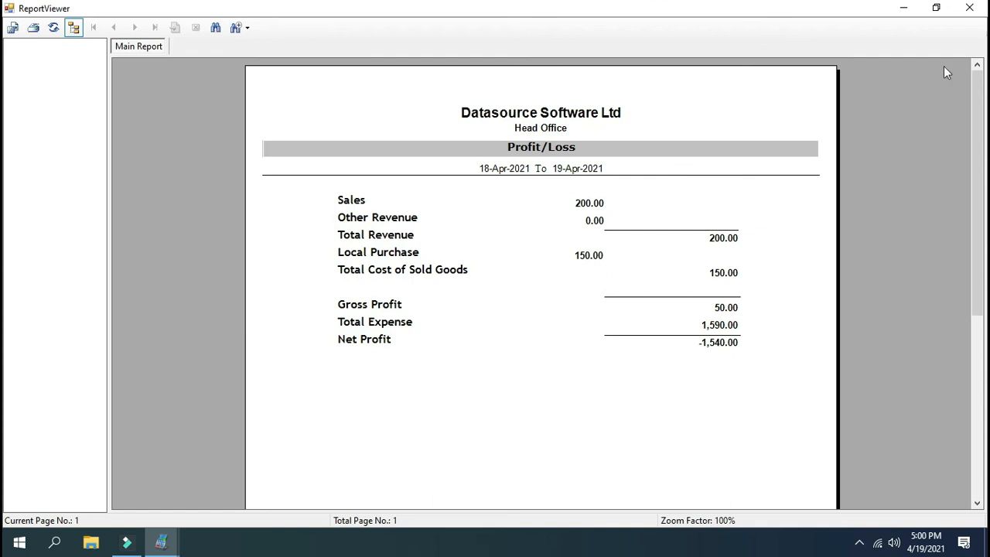
{"action": "left_click", "coordinate": [980, 14]}
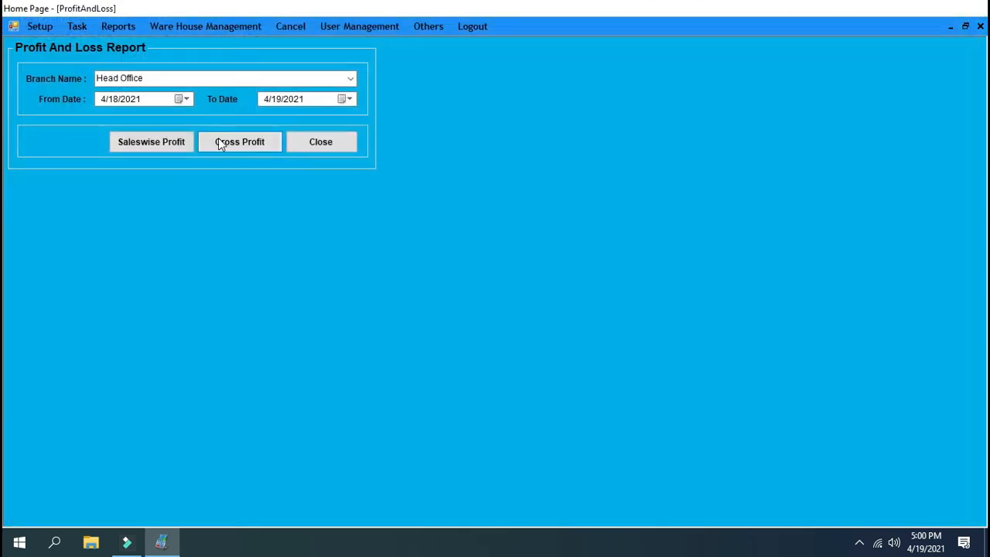
{"action": "left_click", "coordinate": [334, 145]}
{"action": "left_click", "coordinate": [344, 150]}
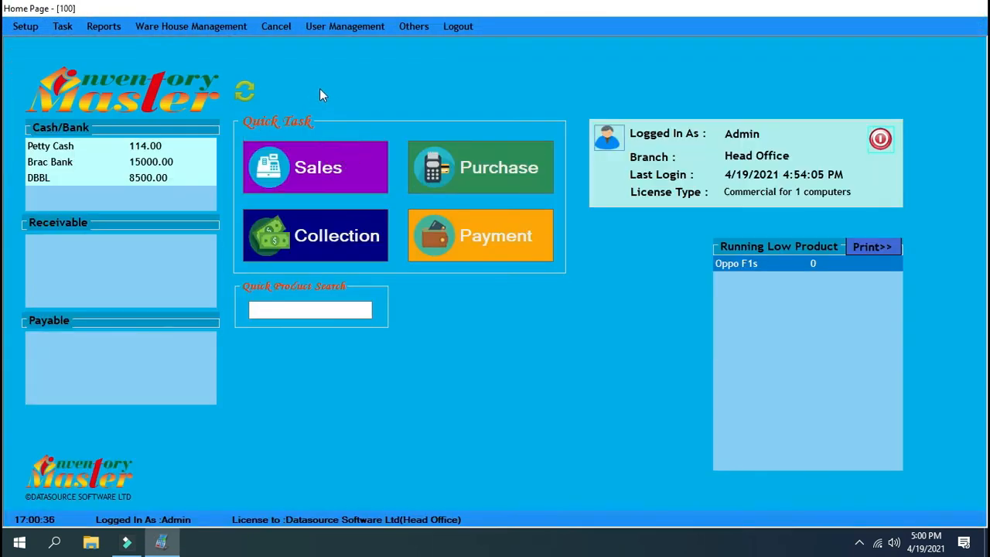